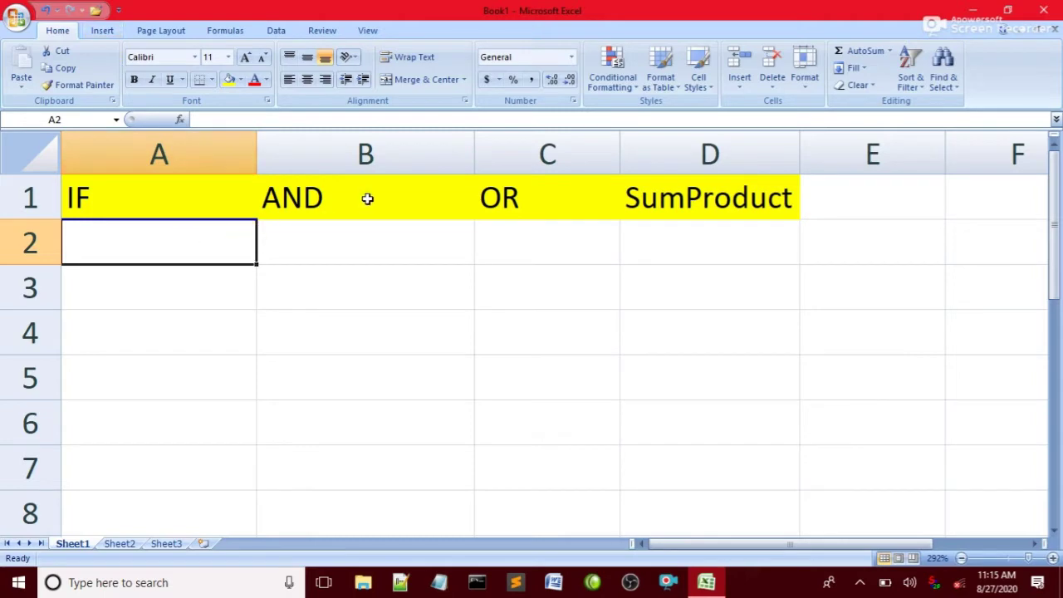
click(516, 201)
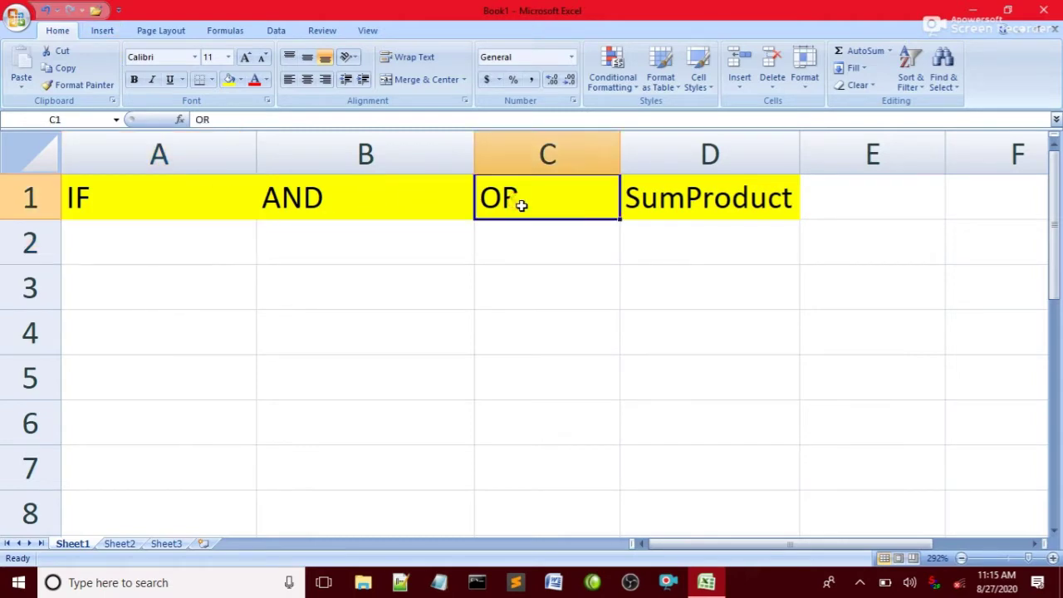
click(693, 210)
click(184, 246)
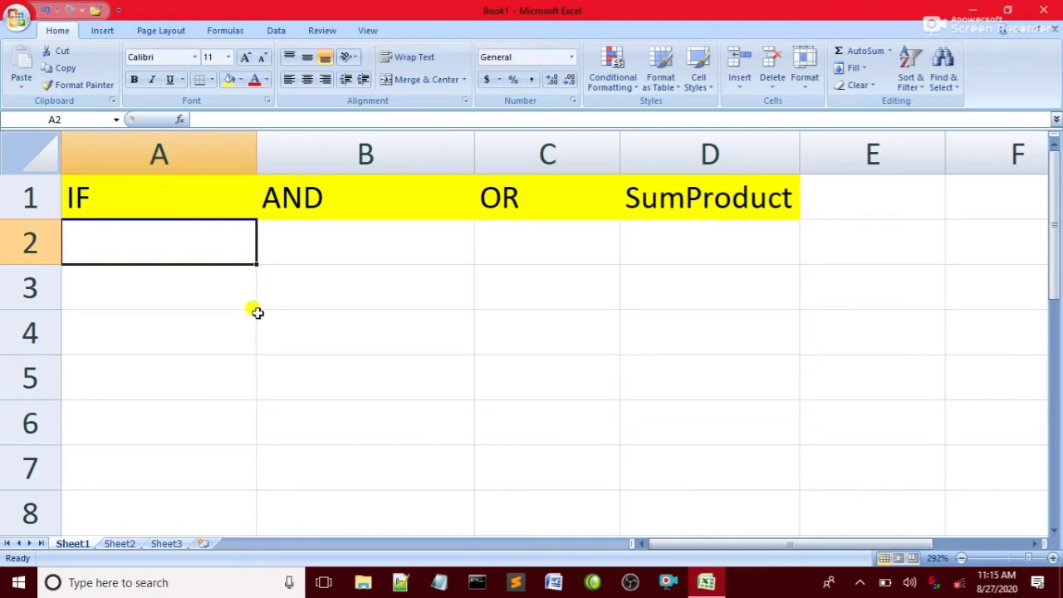
Enter 35% in cell A3.
click(176, 288)
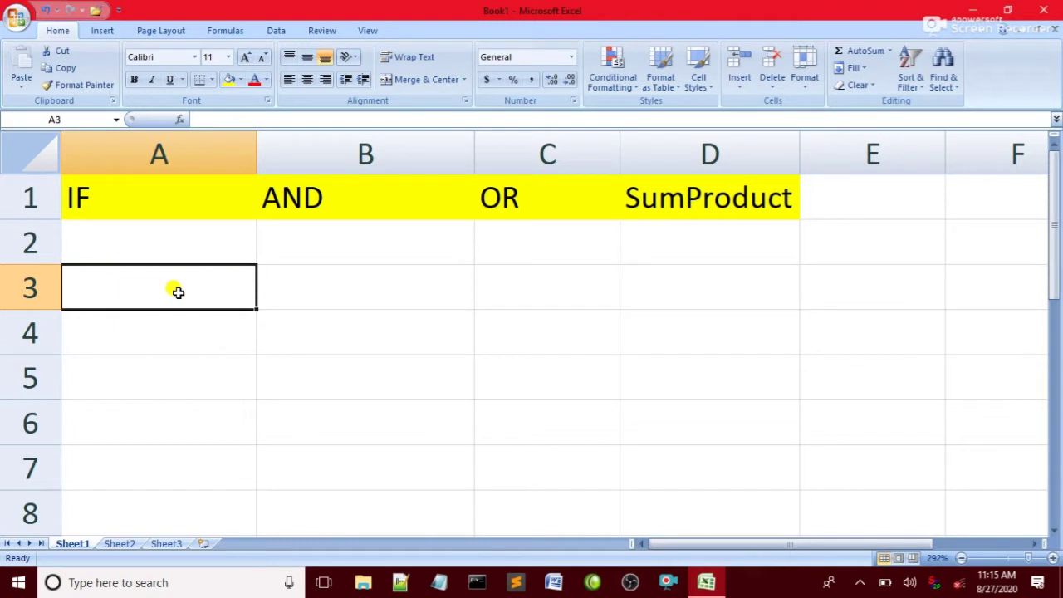
text(35%)
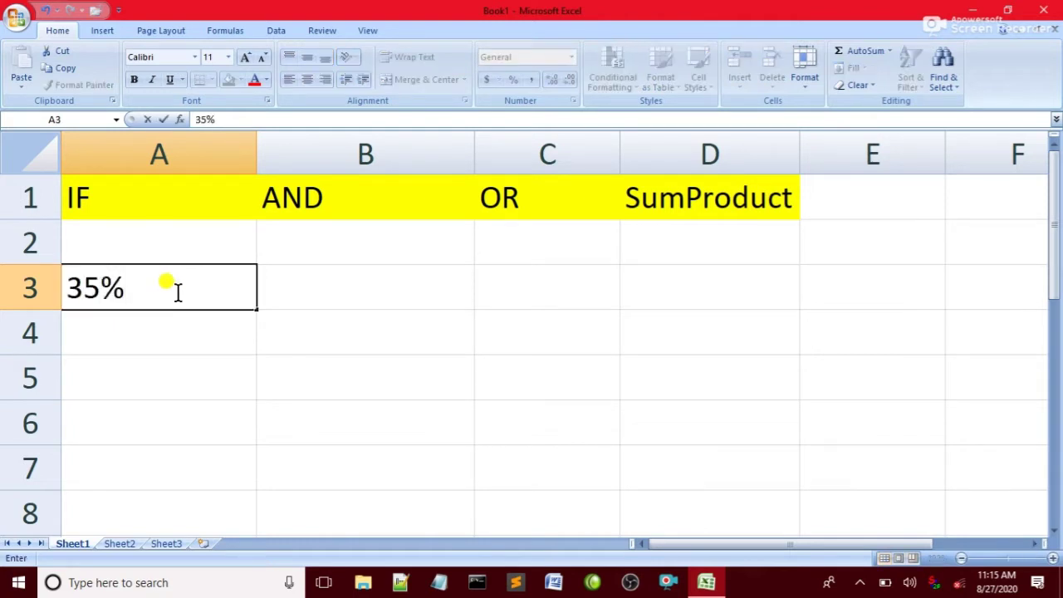
click(166, 346)
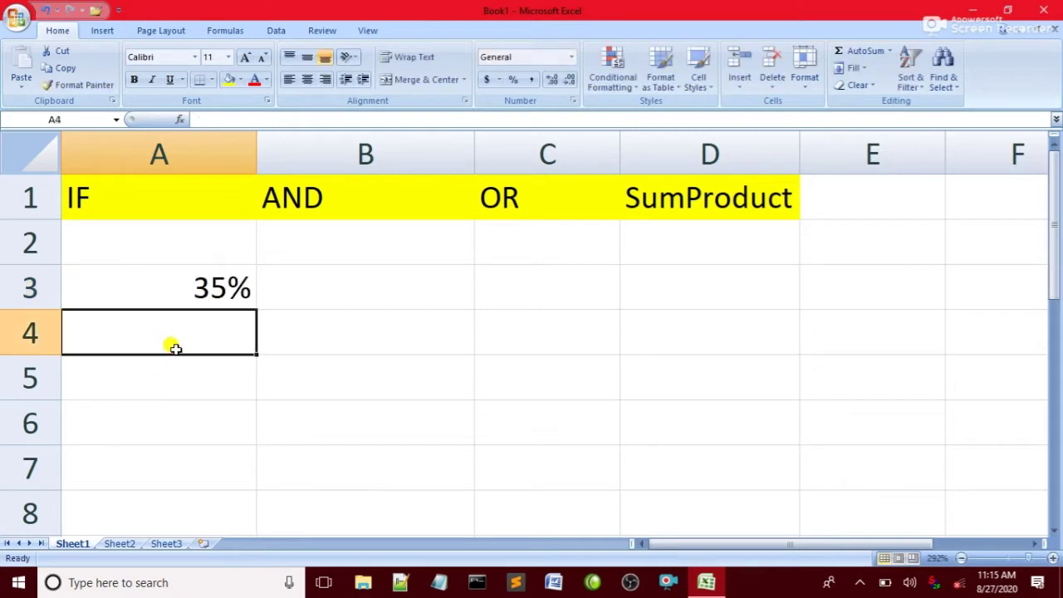
Start an IF formula in cell B4 with the opening =if(.
click(304, 341)
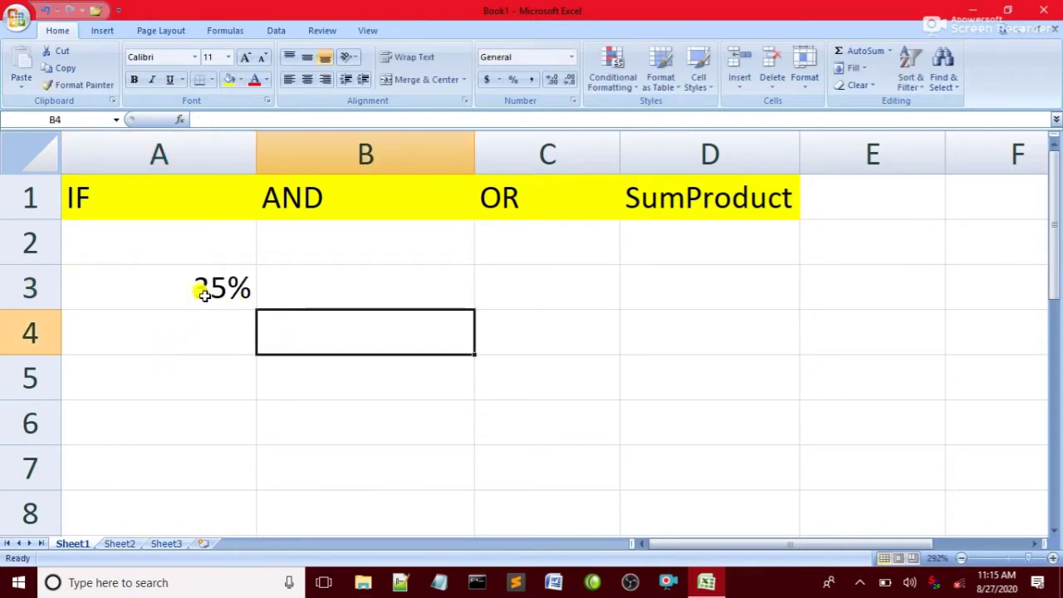
click(130, 202)
click(338, 322)
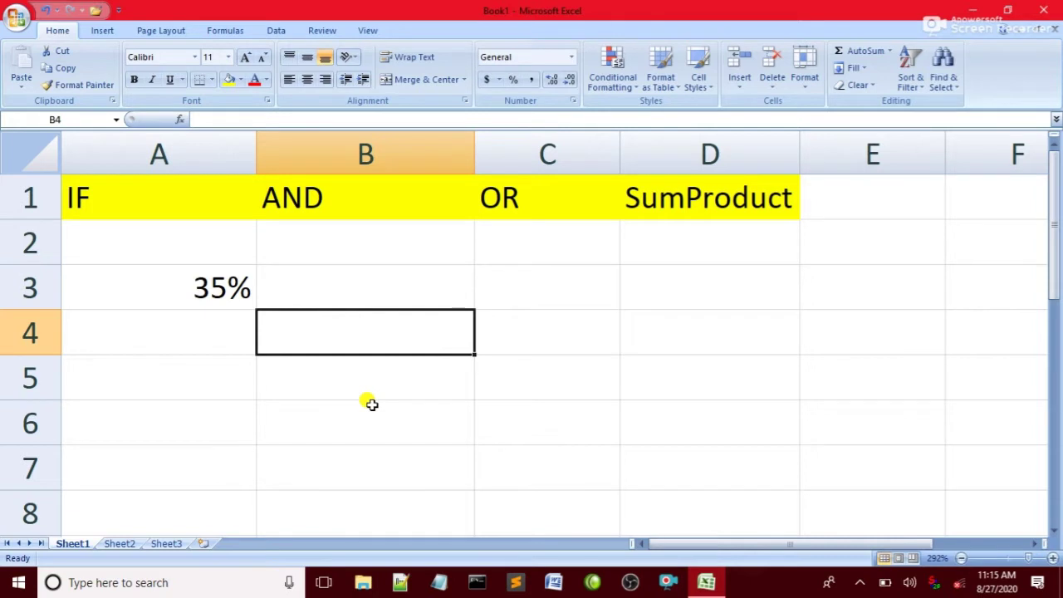
text(iF)
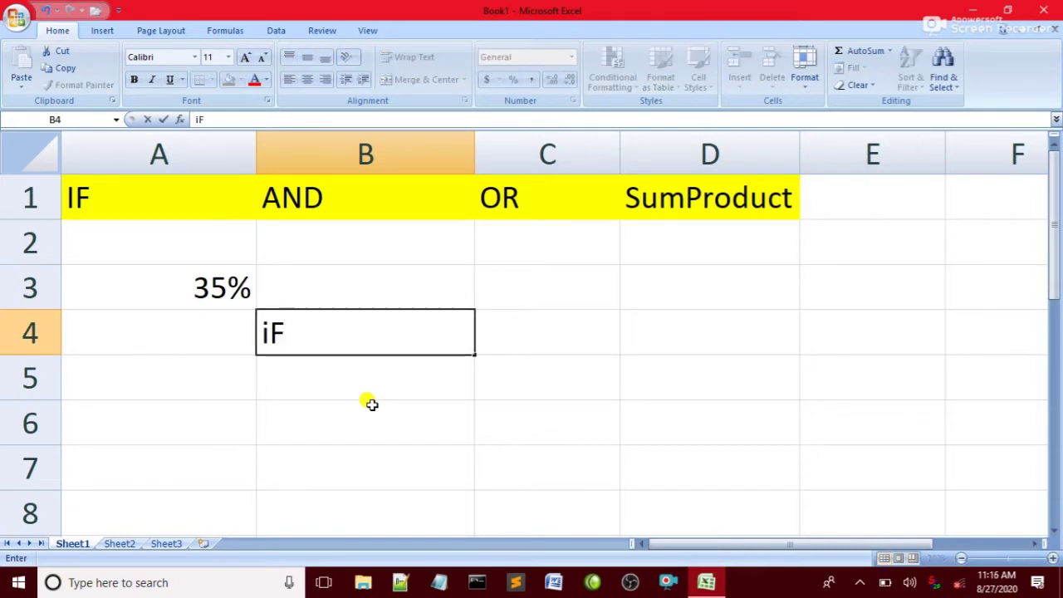
key(BackSpace)
text(f()
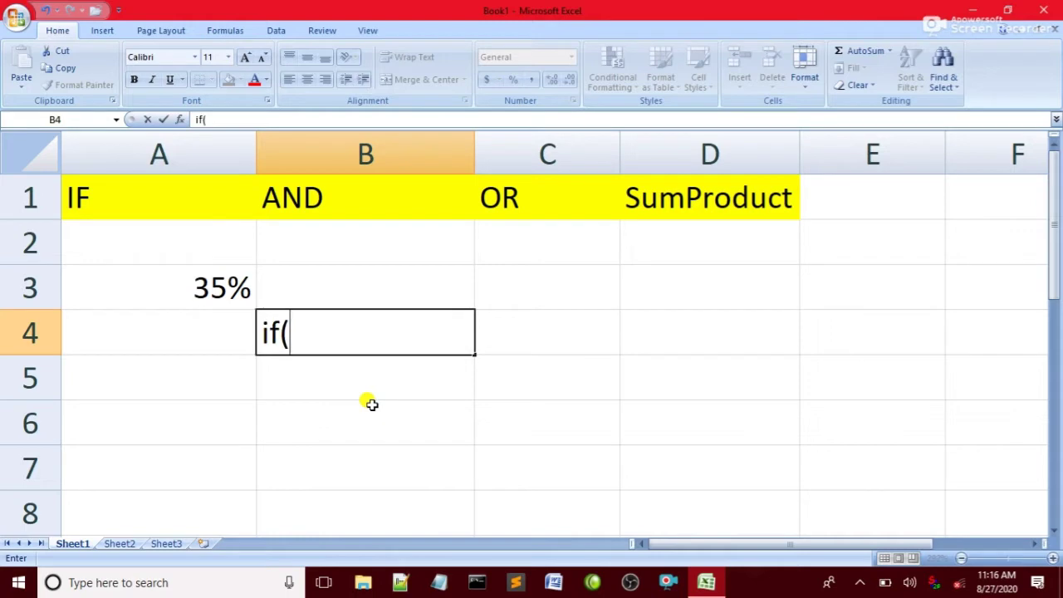
click(185, 278)
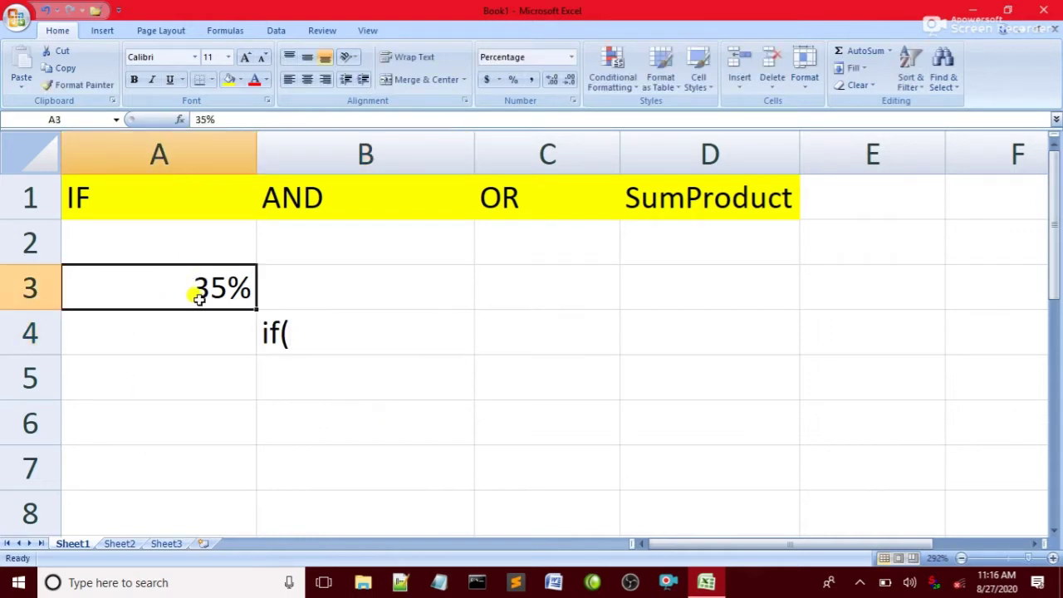
click(305, 327)
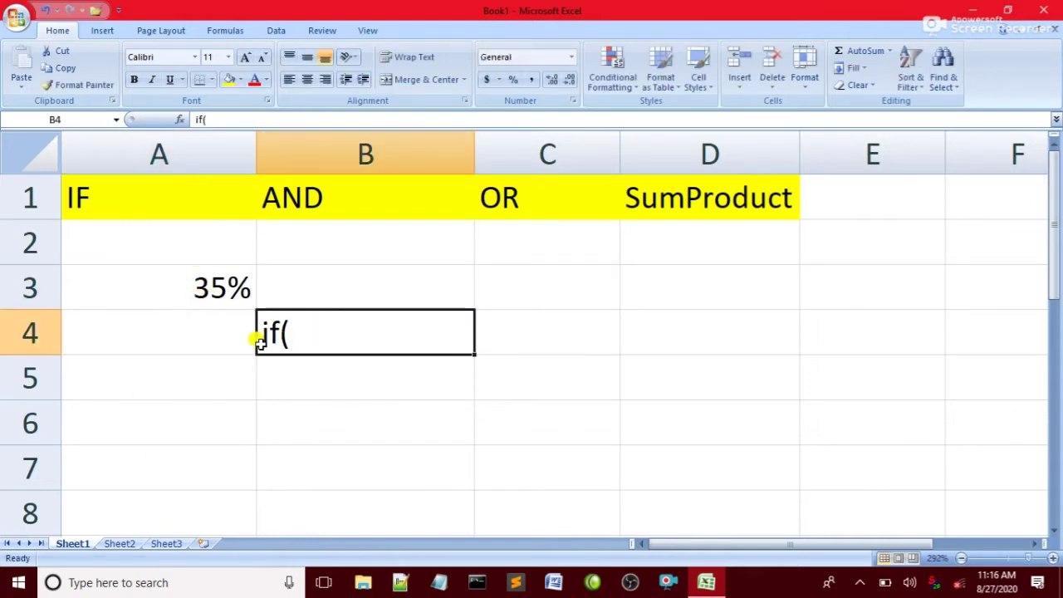
double_click(274, 332)
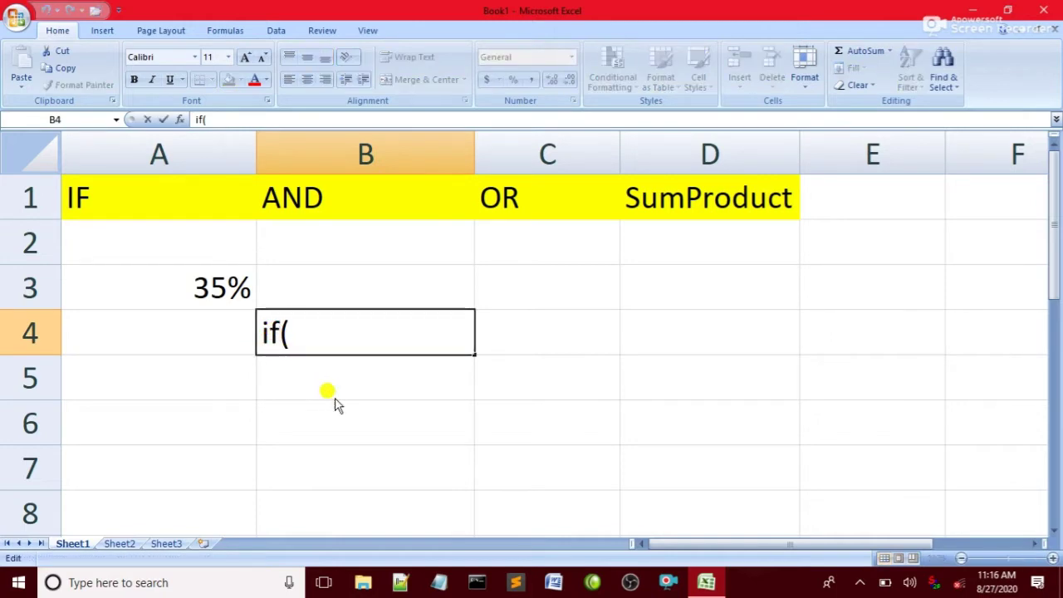
text(=)
click(320, 329)
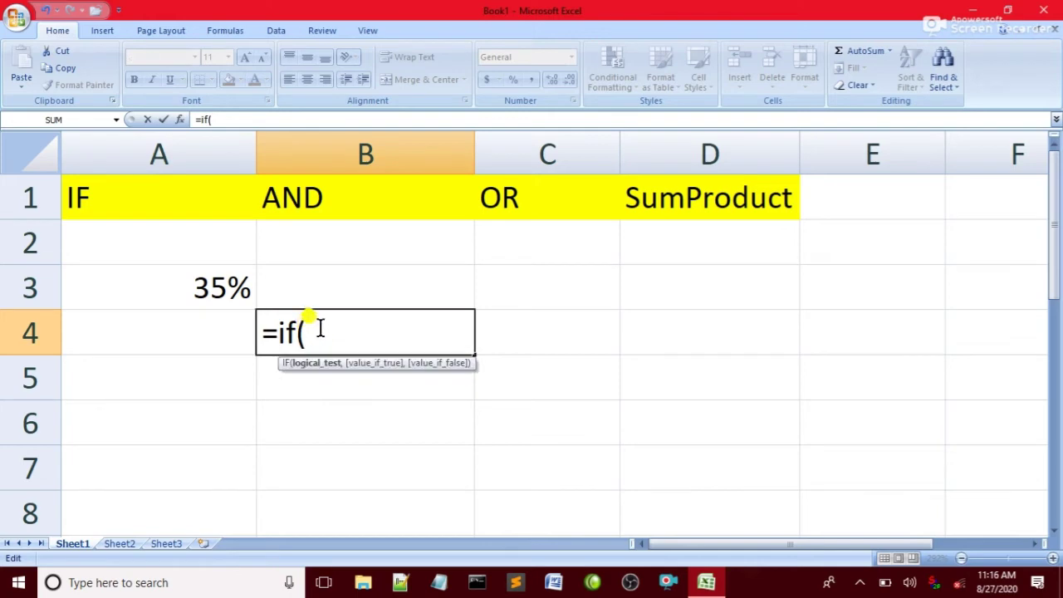
Insert a reference to the percentage in cell A3 as the start of the IF formula's logical test.
click(209, 281)
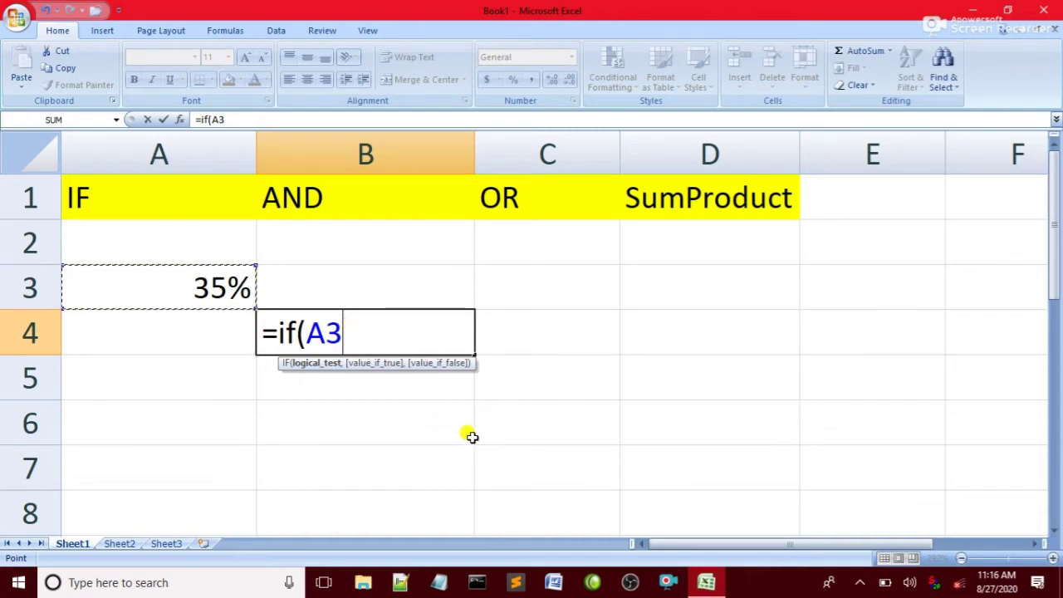
key(F8)
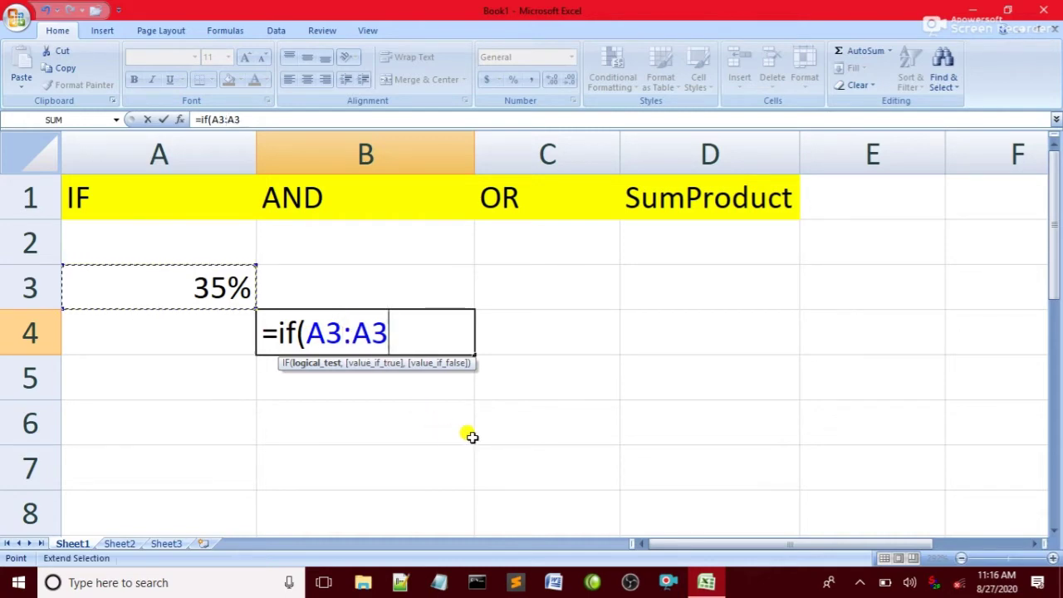
key(BackSpace)
key(BackSpace)
key(BackSpace)
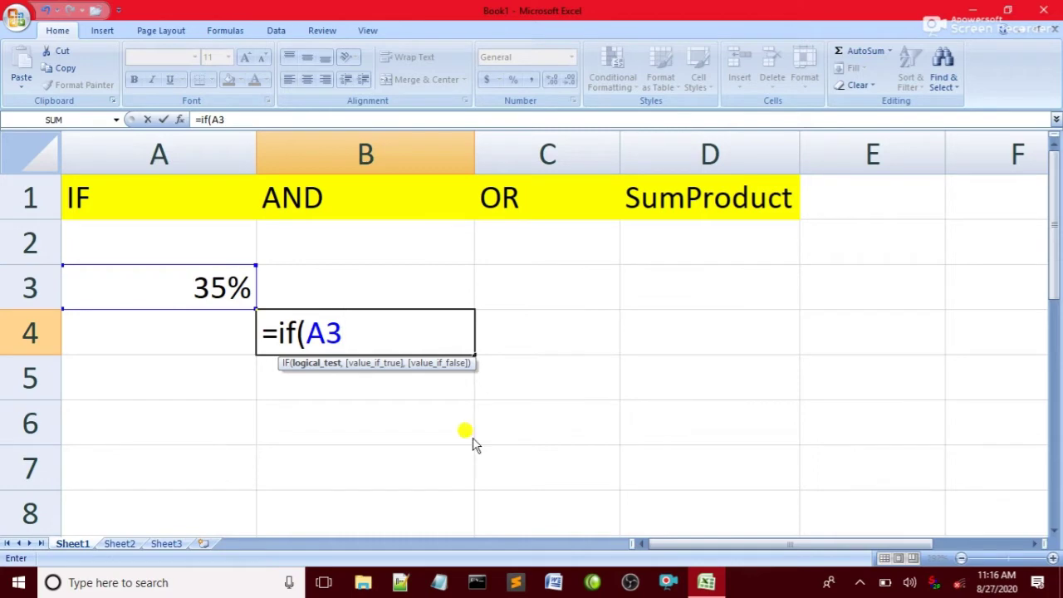
key(Return)
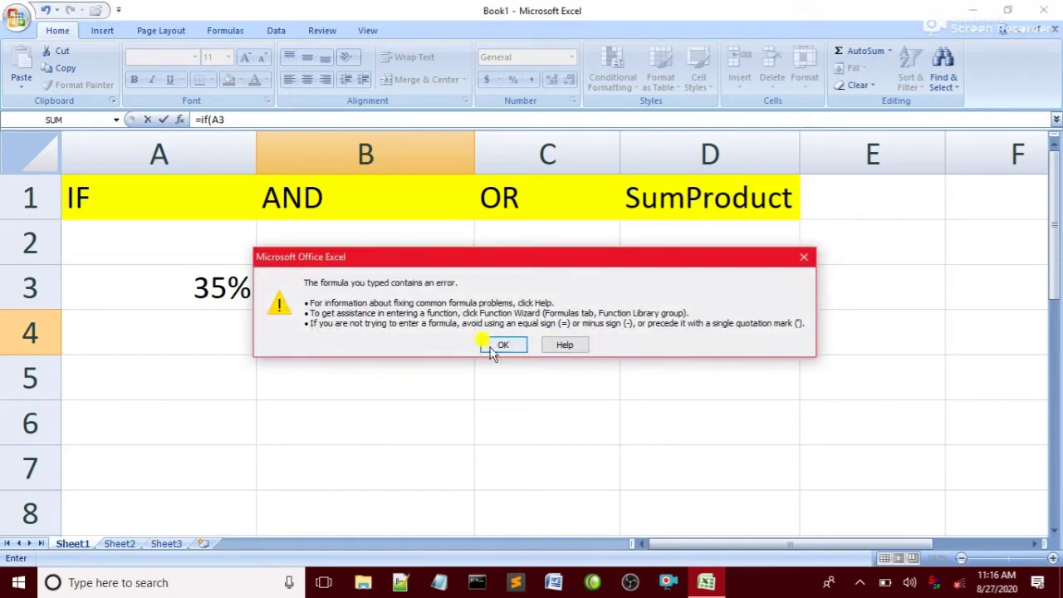
click(488, 344)
click(357, 334)
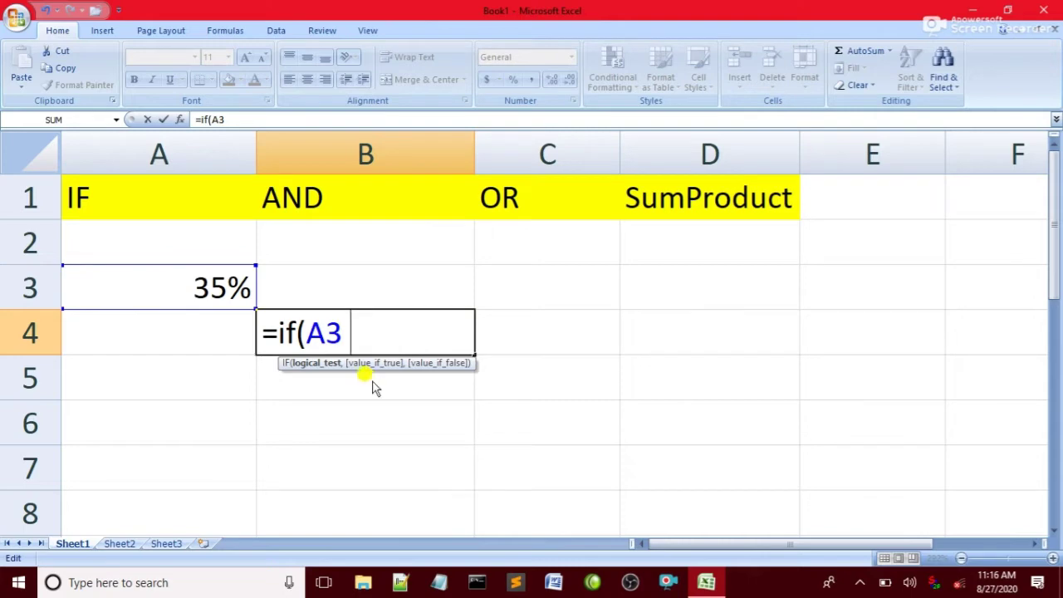
Complete the logical test in the B4 formula with the condition >=33%.
text(>)
key(BackSpace)
text(>=)
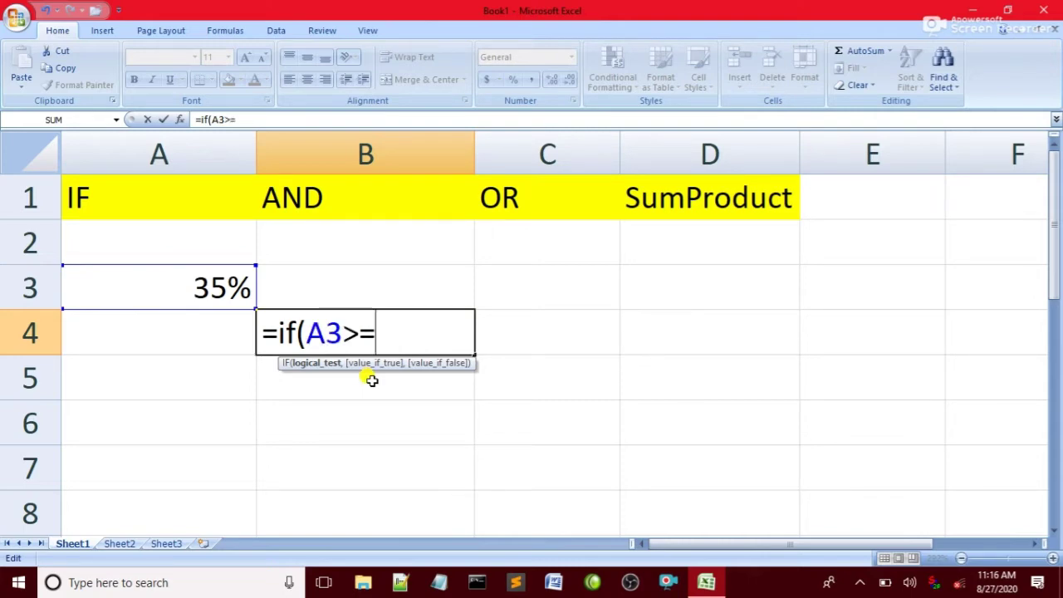
text(33)
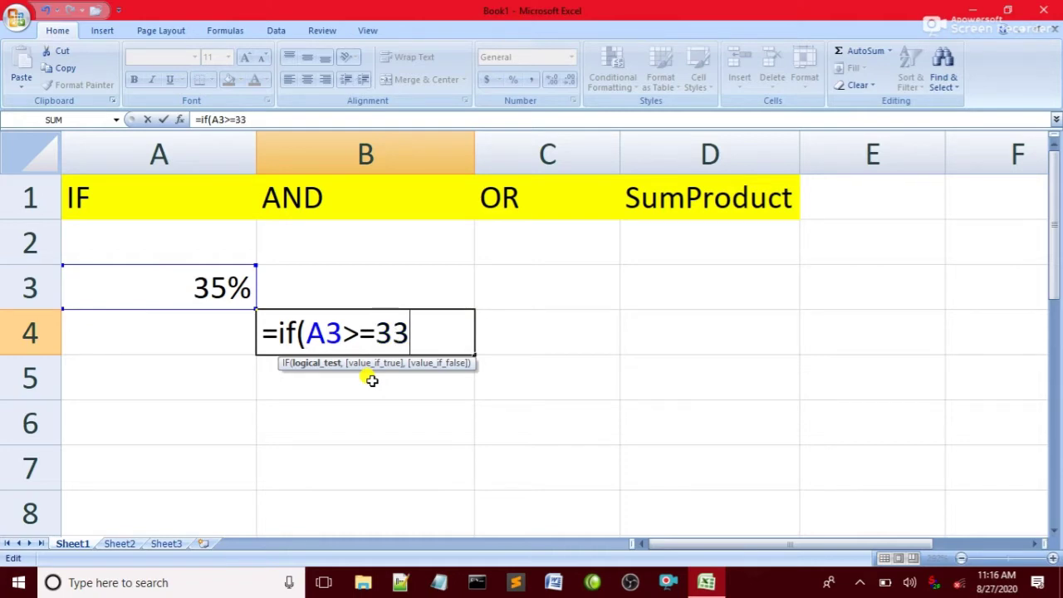
text(5)
key(BackSpace)
text(%)
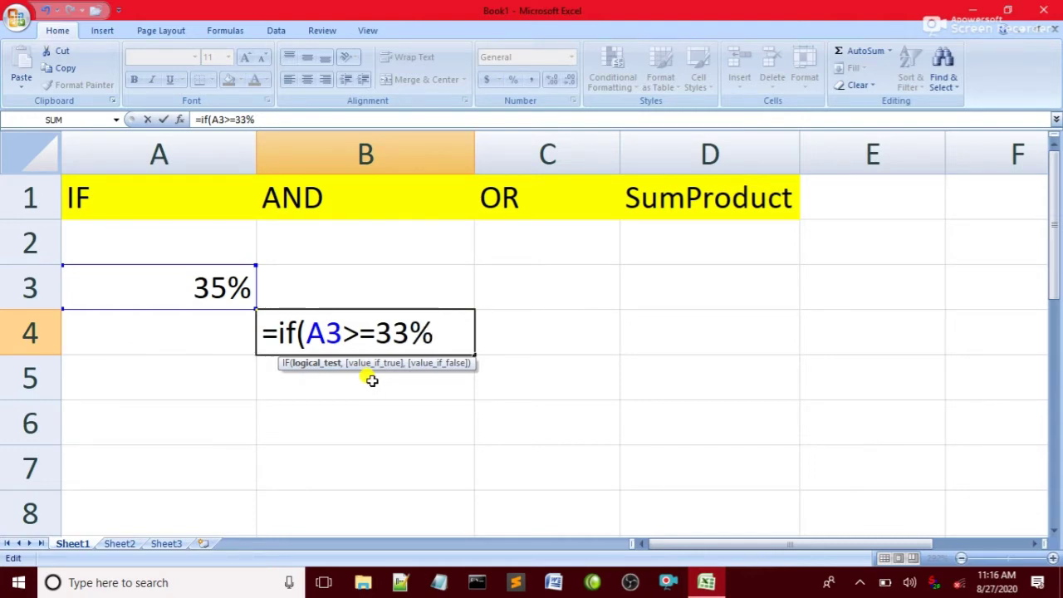
Finish the IF formula in B4 with "pass" as the true value and "fail" as the false value.
text(,")
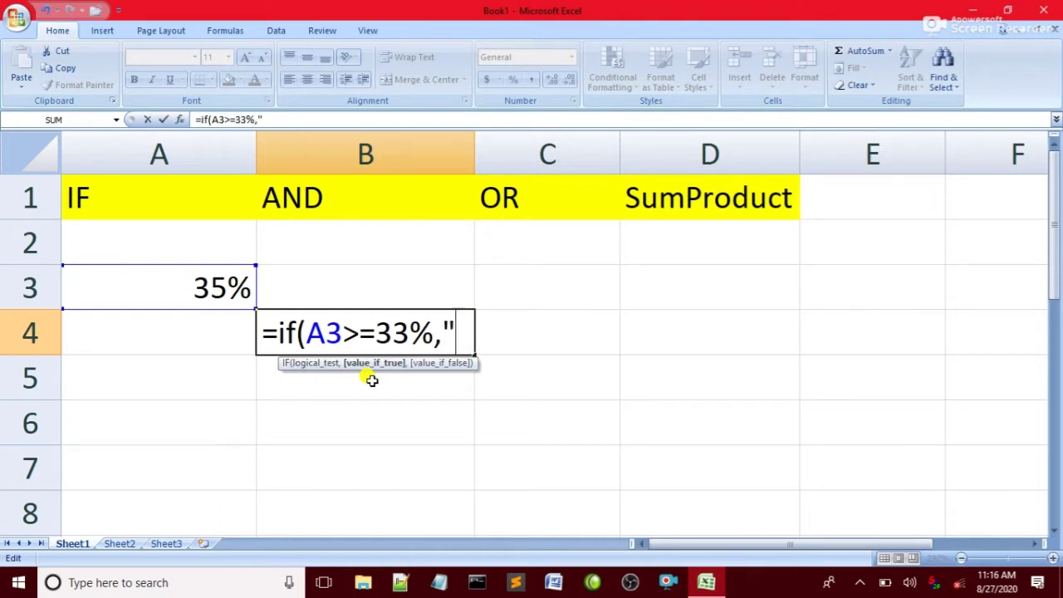
text(pass)
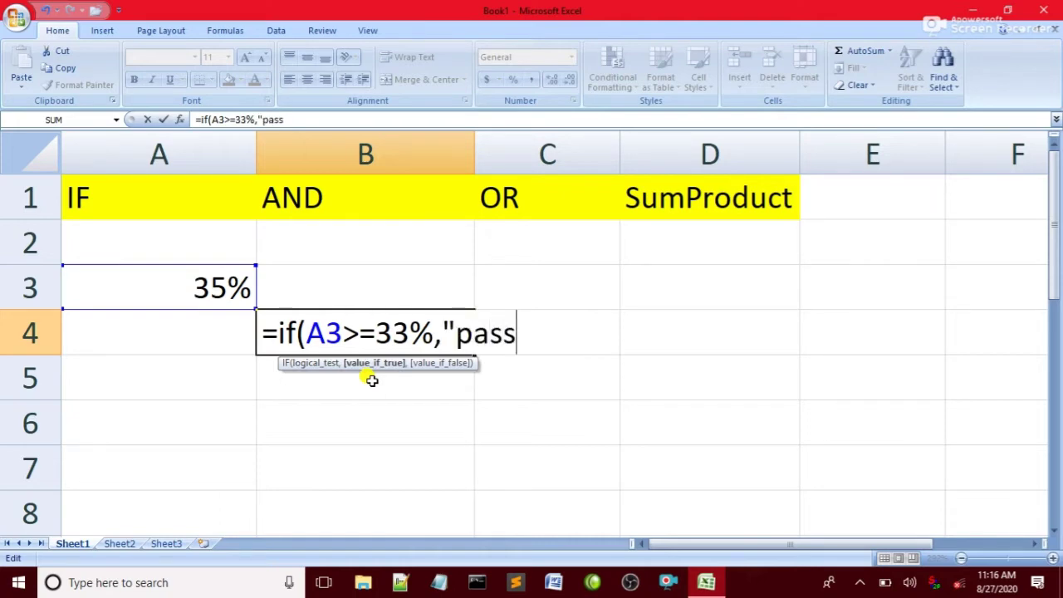
text(",)
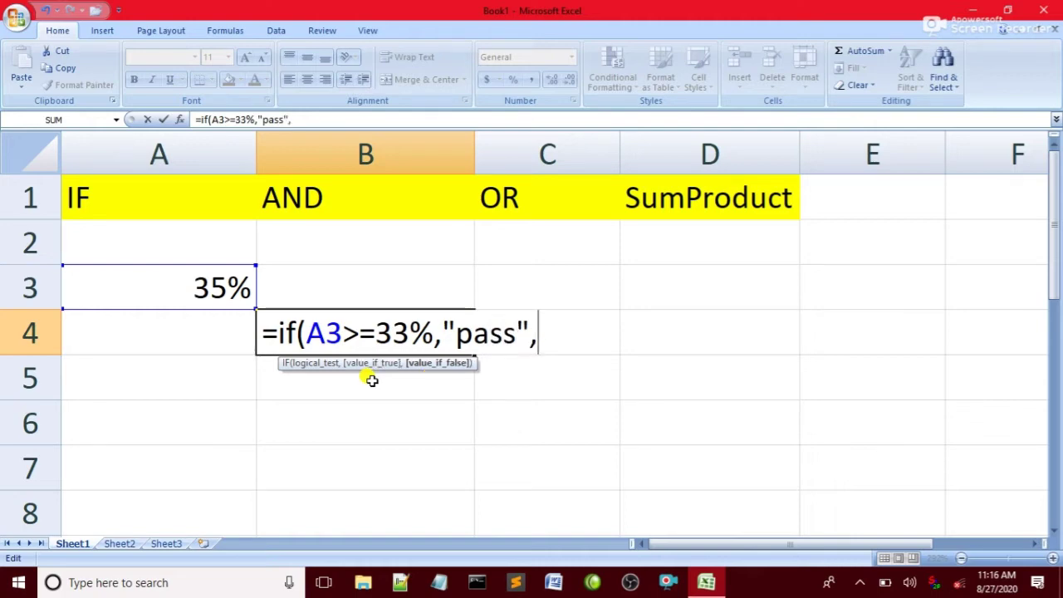
text(")
text(failo)
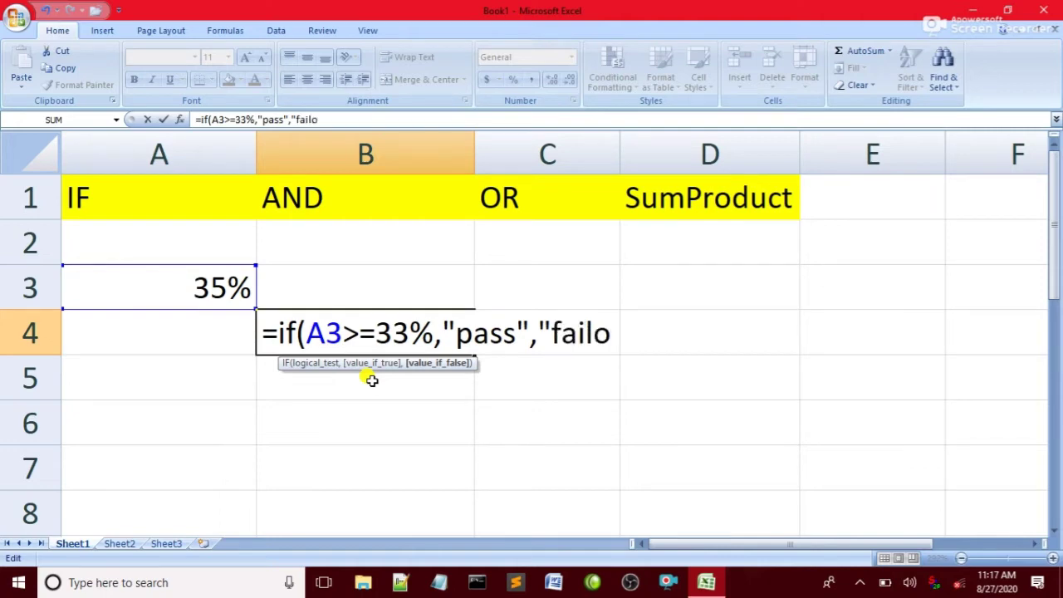
key(BackSpace)
text("))
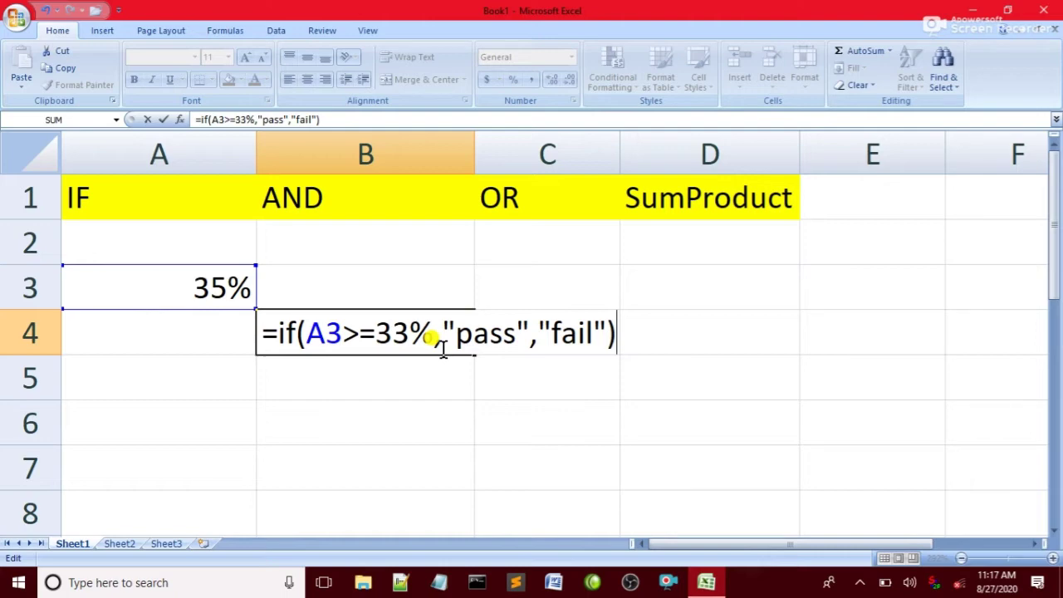
key(Return)
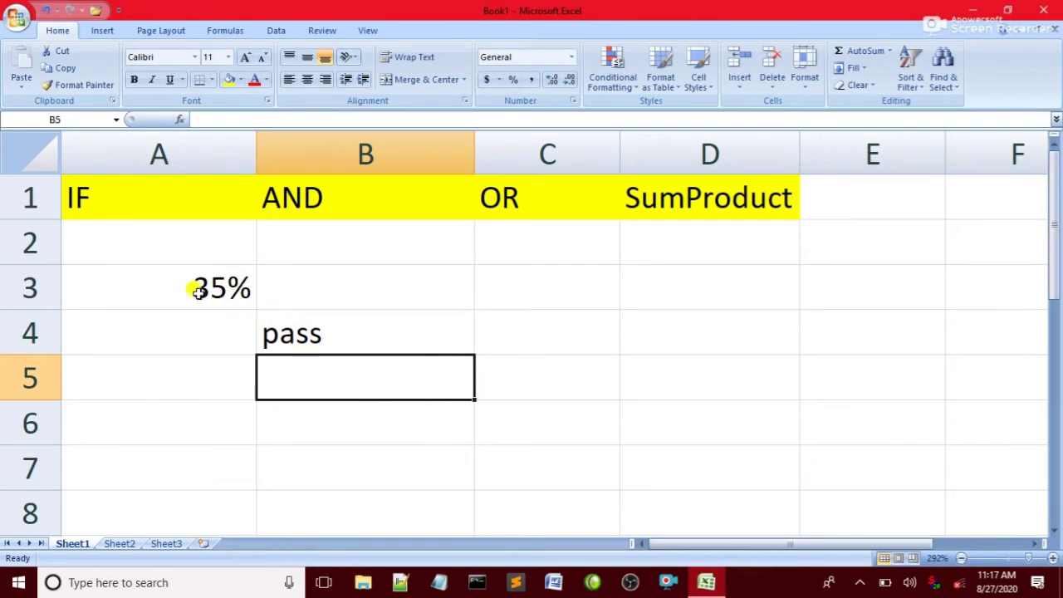
click(368, 331)
double_click(368, 330)
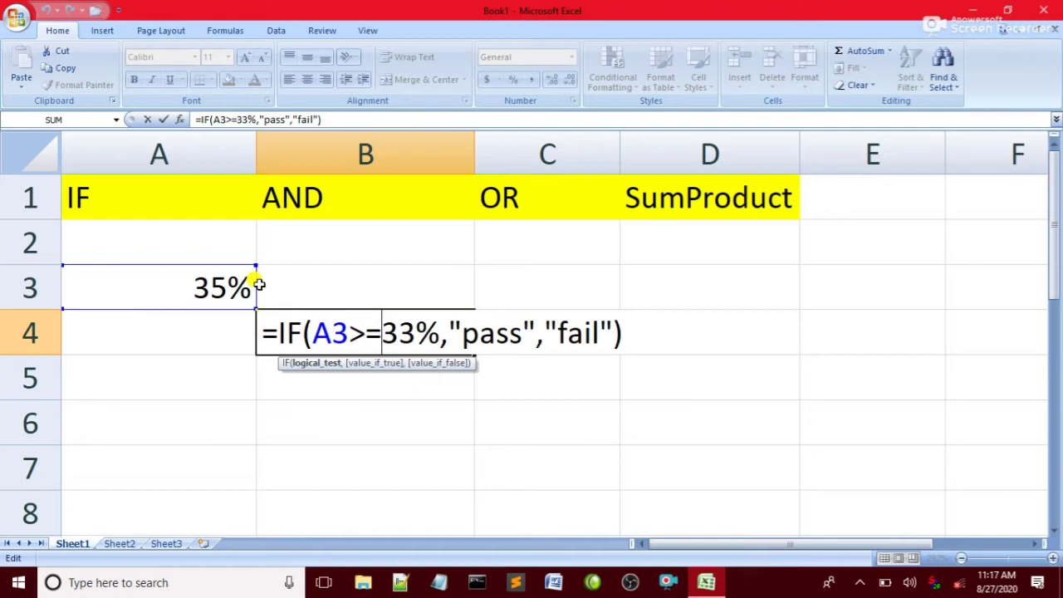
click(166, 285)
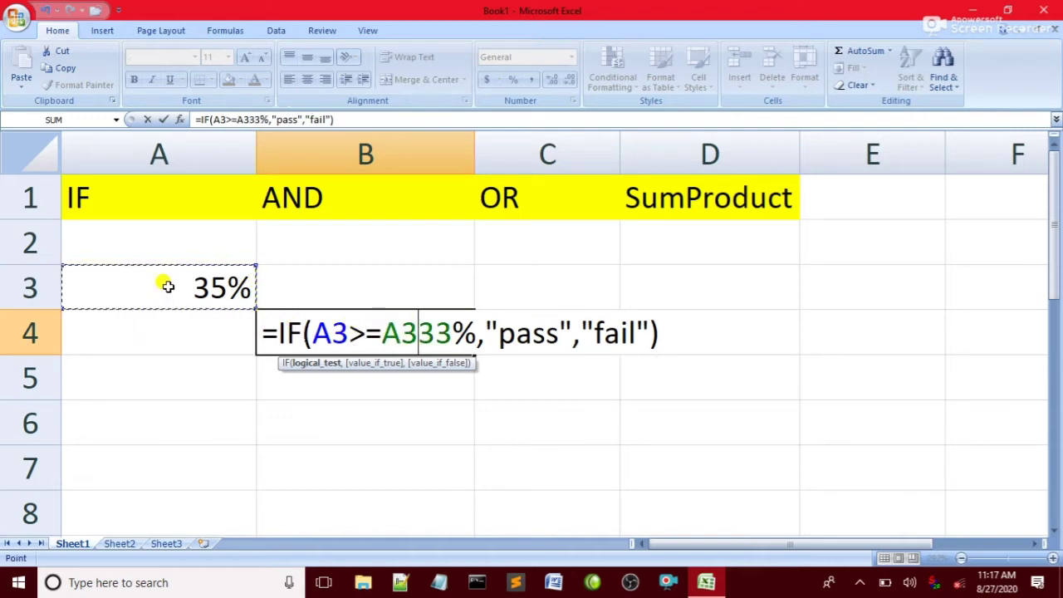
click(441, 410)
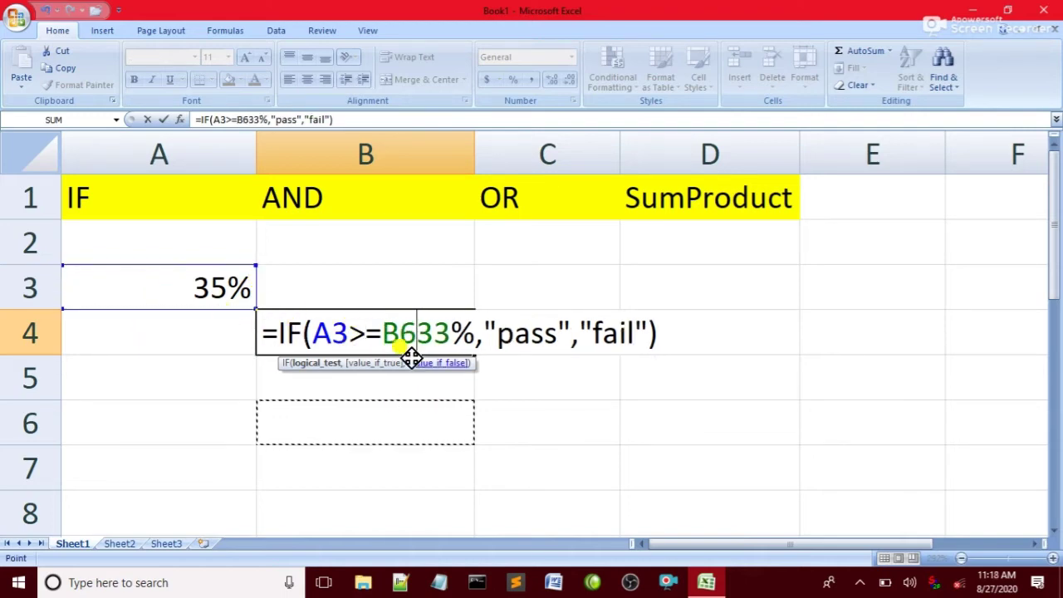
key(BackSpace)
key(BackSpace)
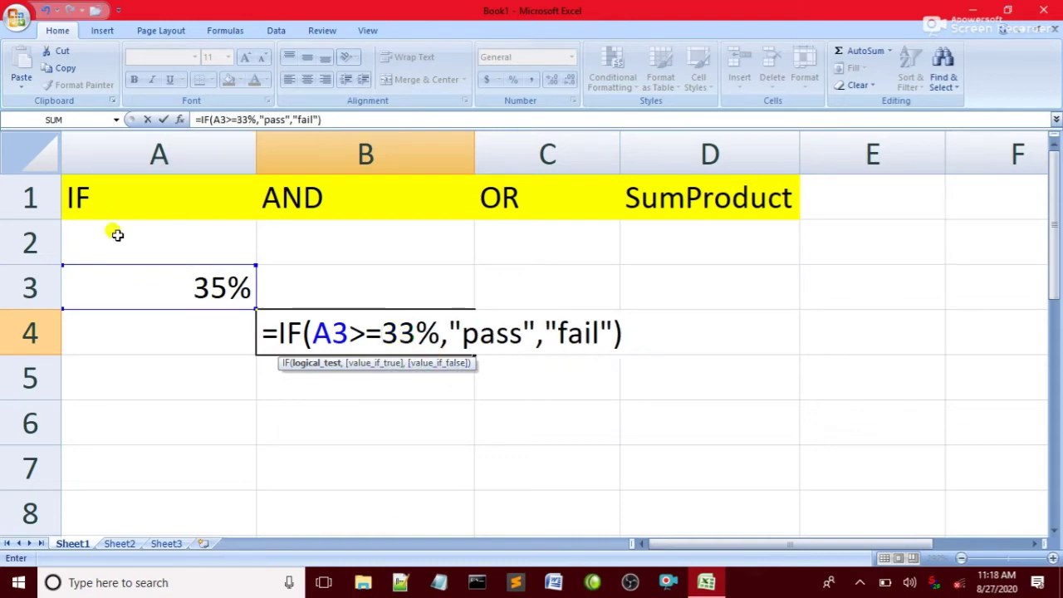
click(164, 288)
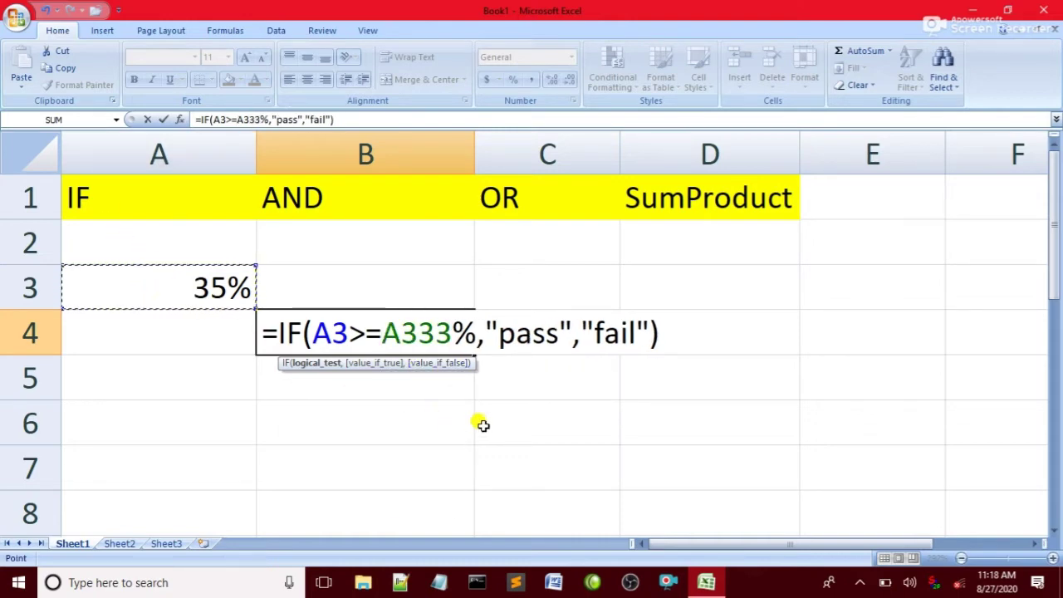
key(BackSpace)
key(BackSpace)
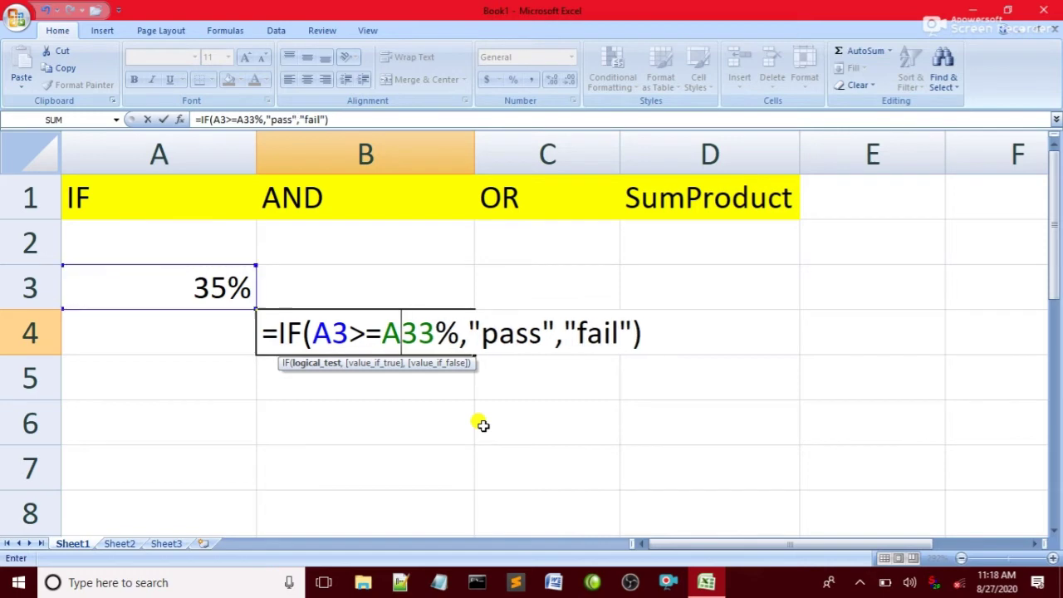
key(Return)
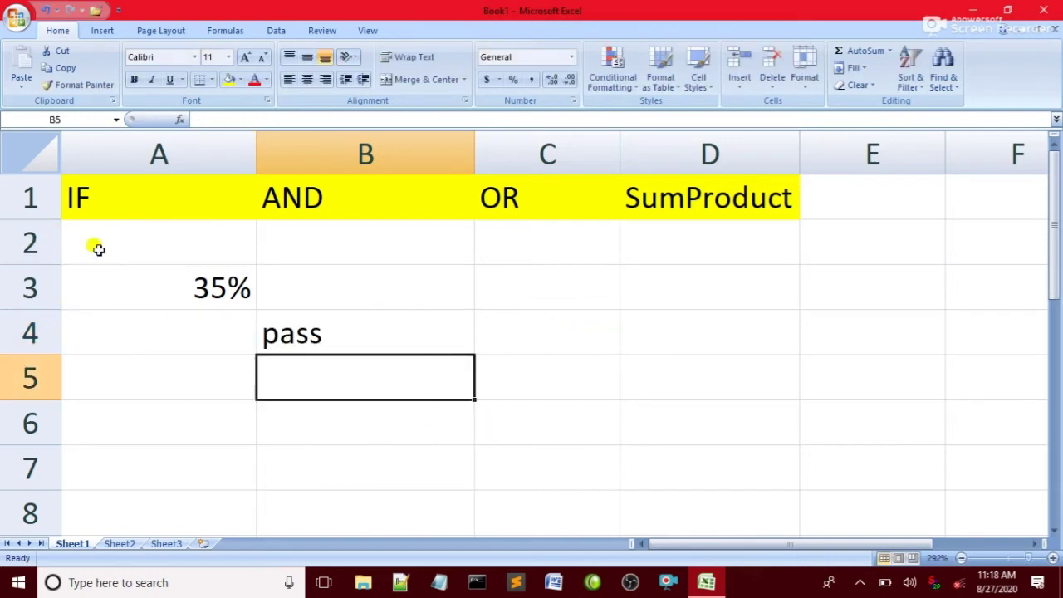
Change the percentage in cell A3 to 32%.
click(209, 291)
text(32)
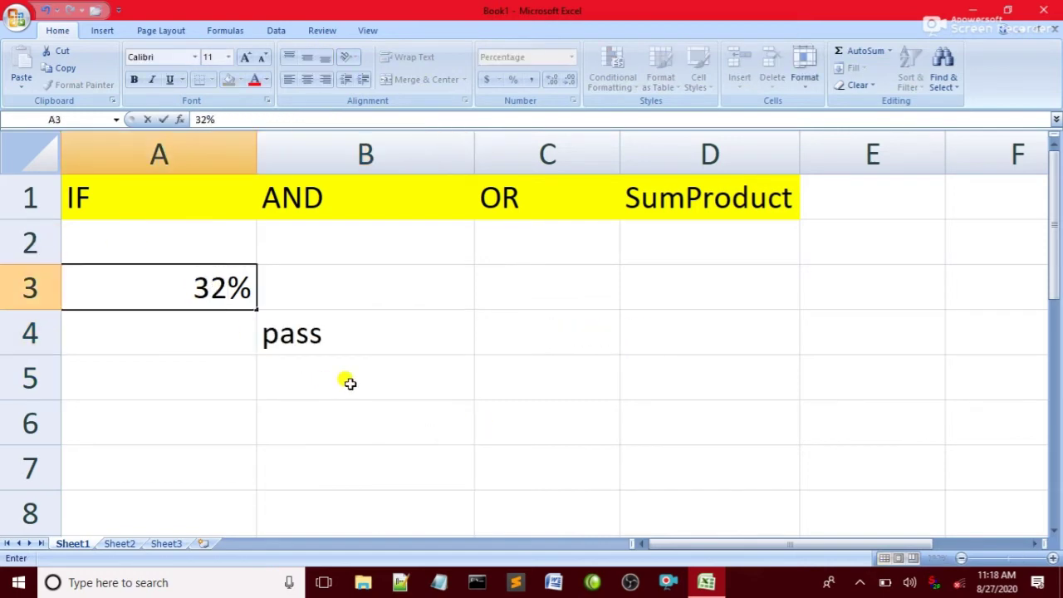
key(Return)
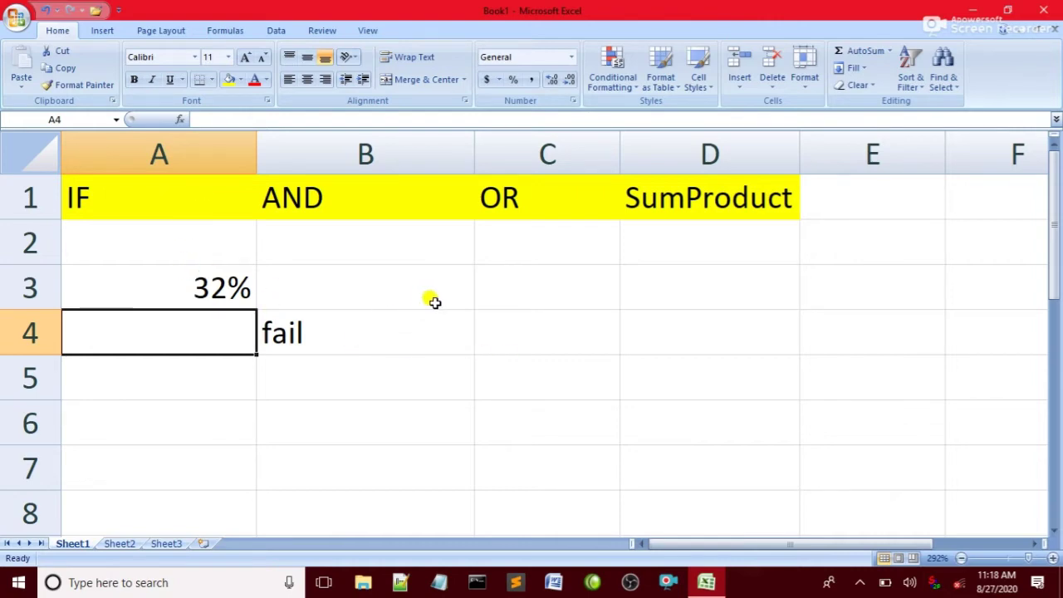
Enter the letter A in cell C3 as the value for a second IF example.
click(507, 301)
text(A)
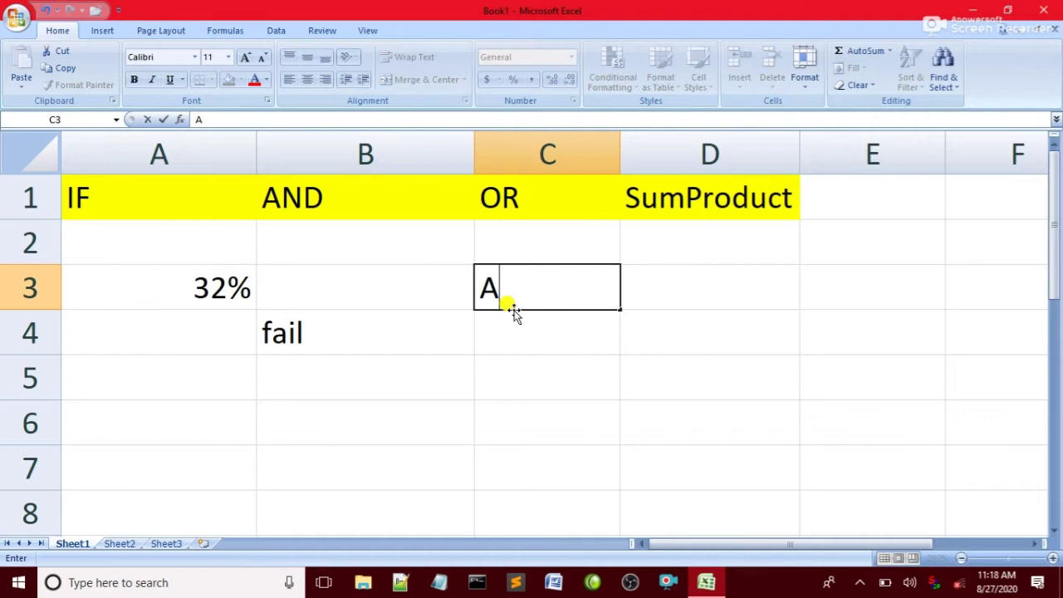
click(598, 335)
Start an IF formula in cell D4 with the logical test C3="A".
click(656, 342)
text(=)
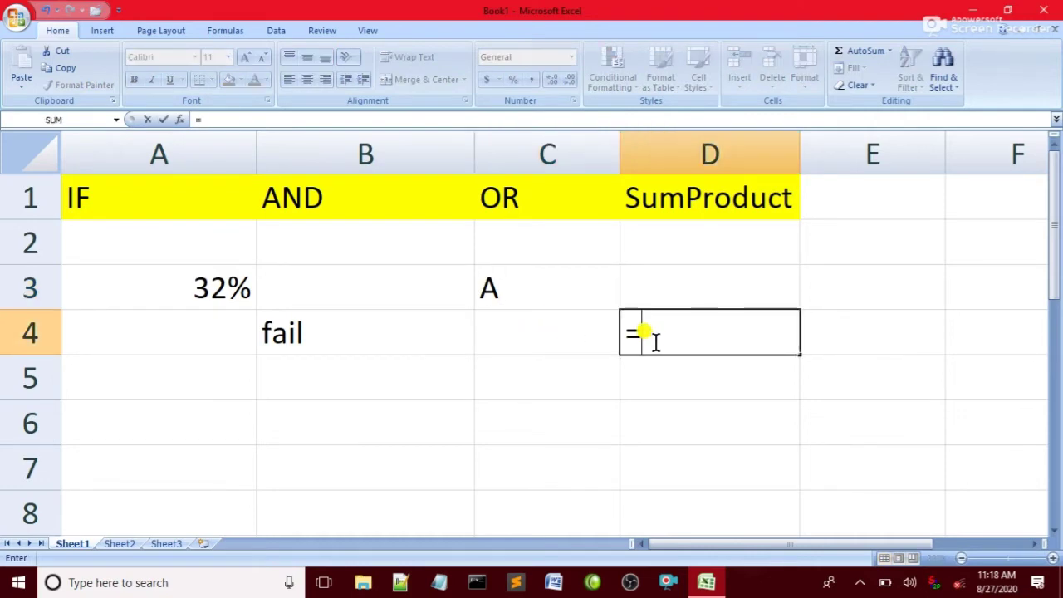
text(if()
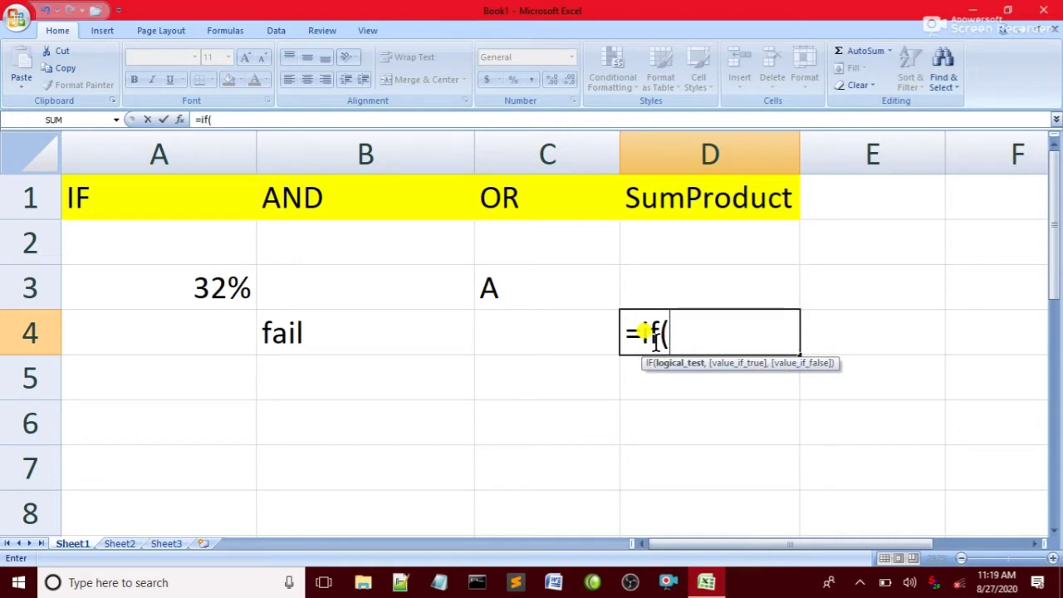
click(510, 299)
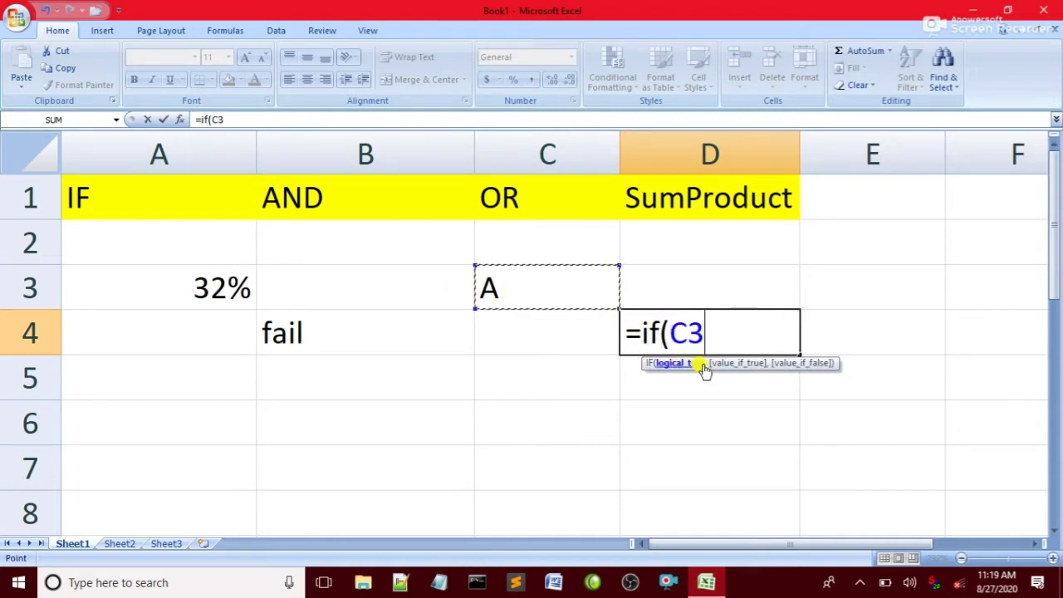
text(=)
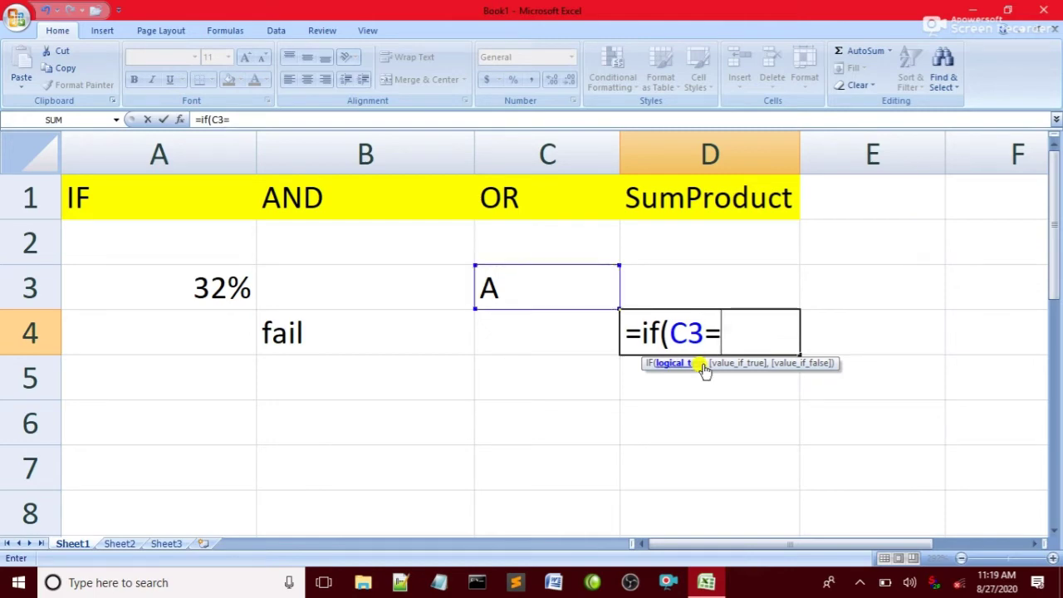
text("A)
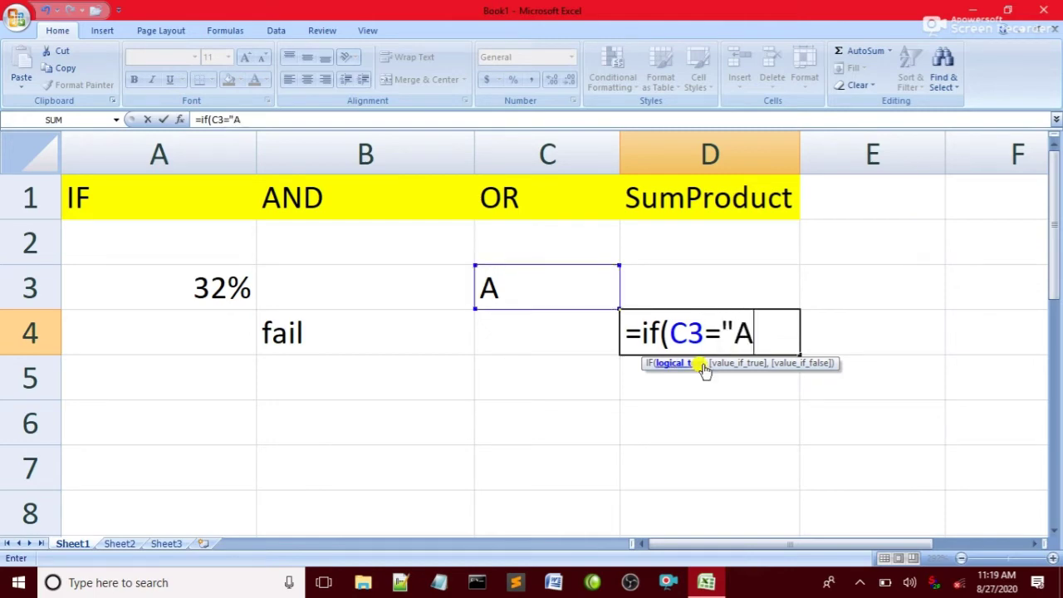
text(")
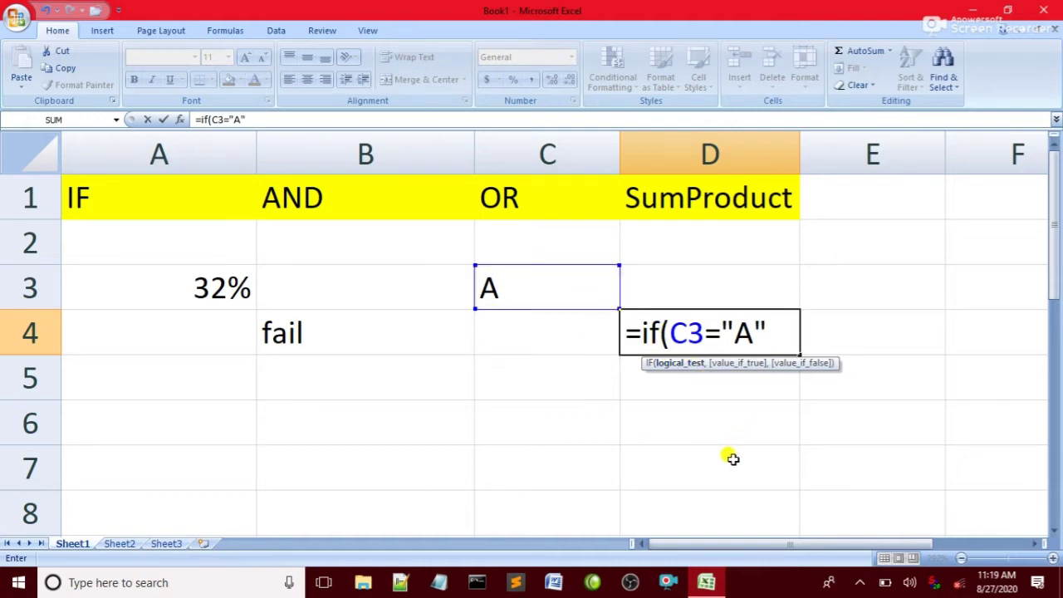
Finish the D4 formula with "pak" as the true value and "iran" as the false value, accepting the proposed quotation-mark correction.
text(,)
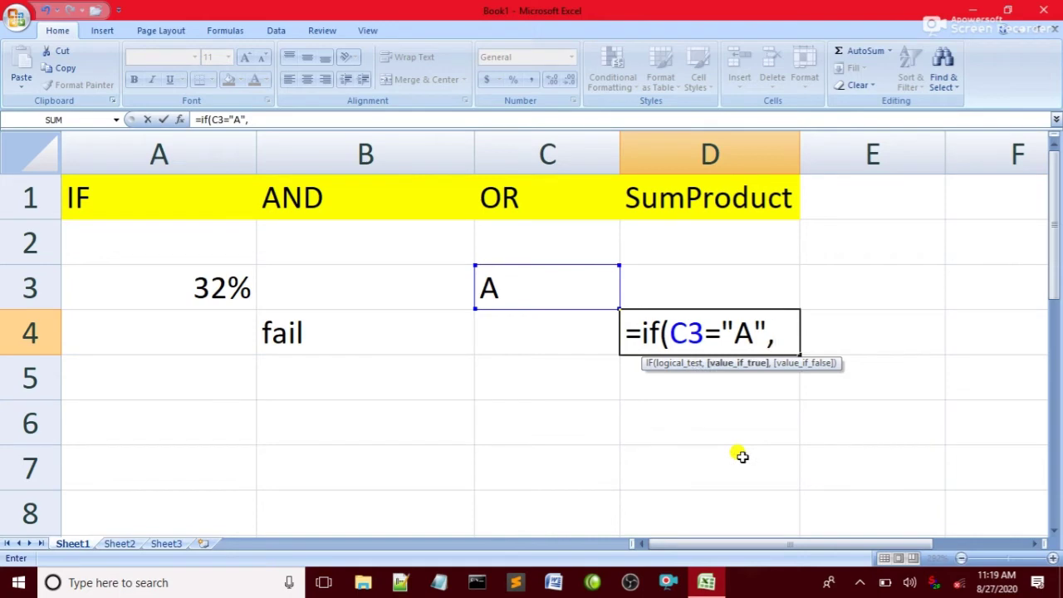
text("p)
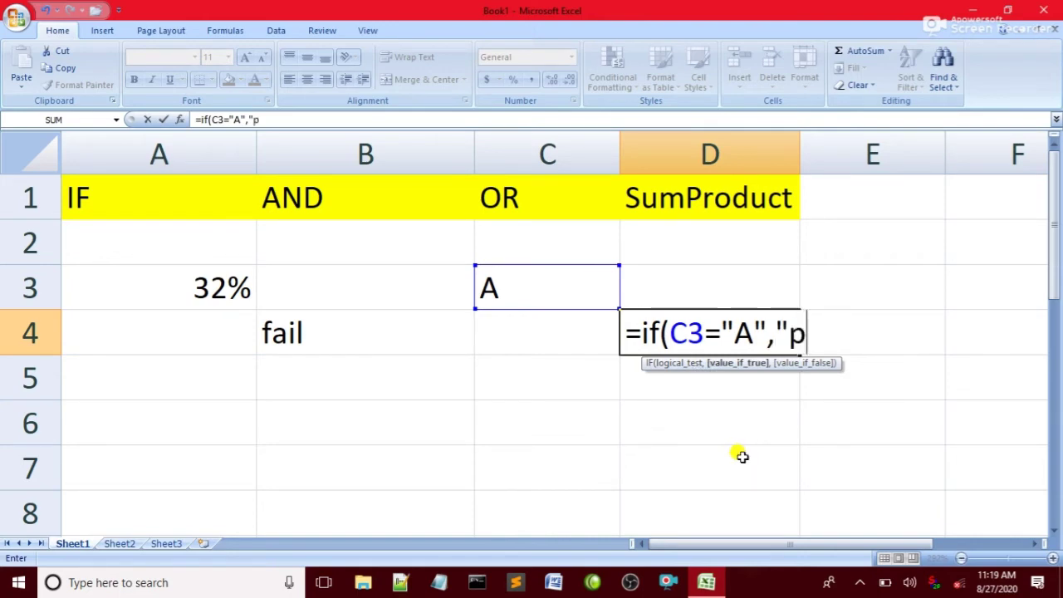
text(ak")
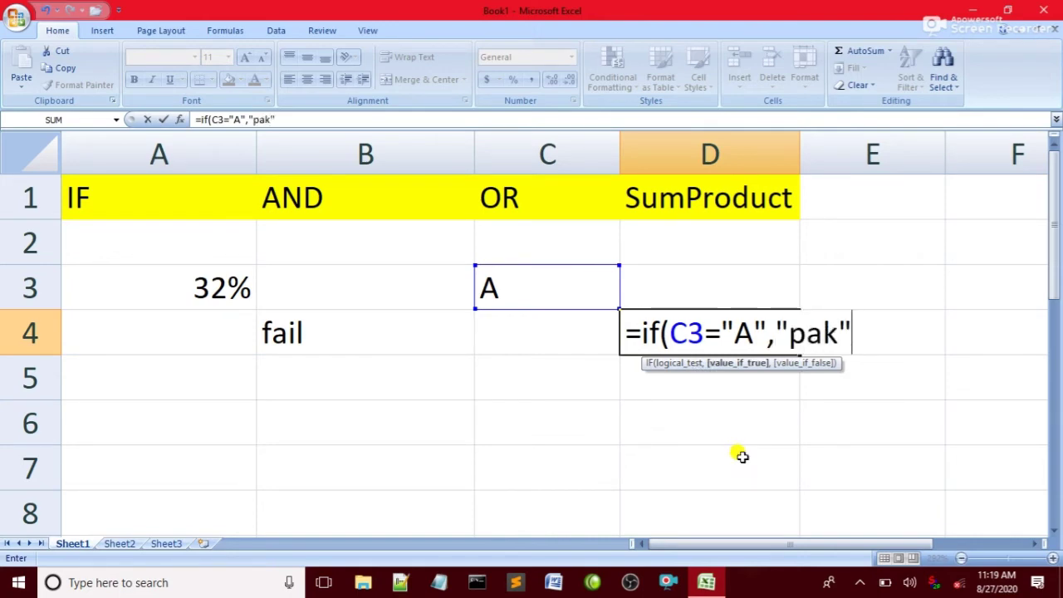
text(,i)
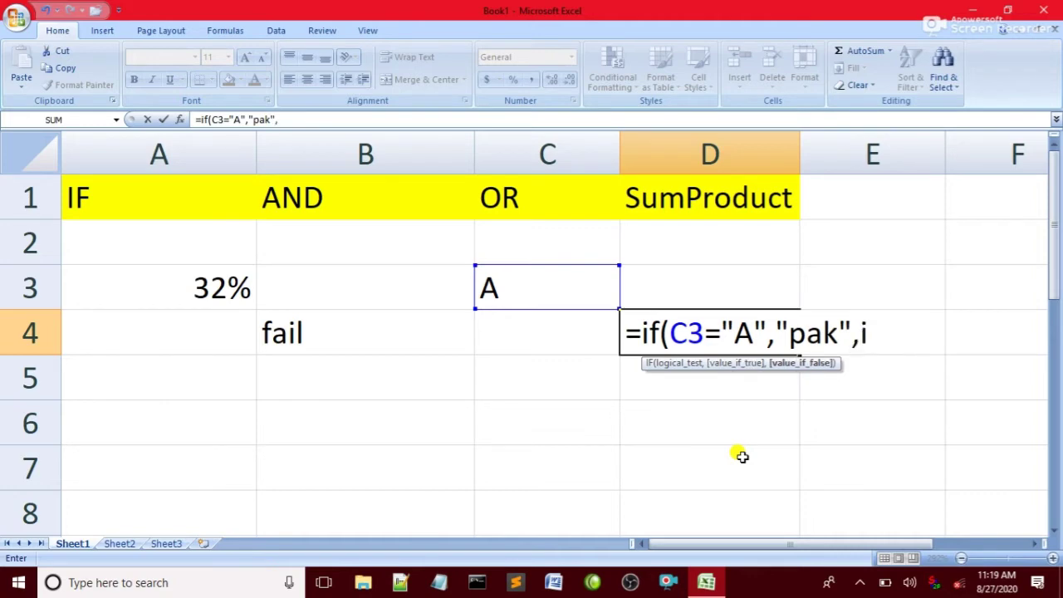
text(ran)
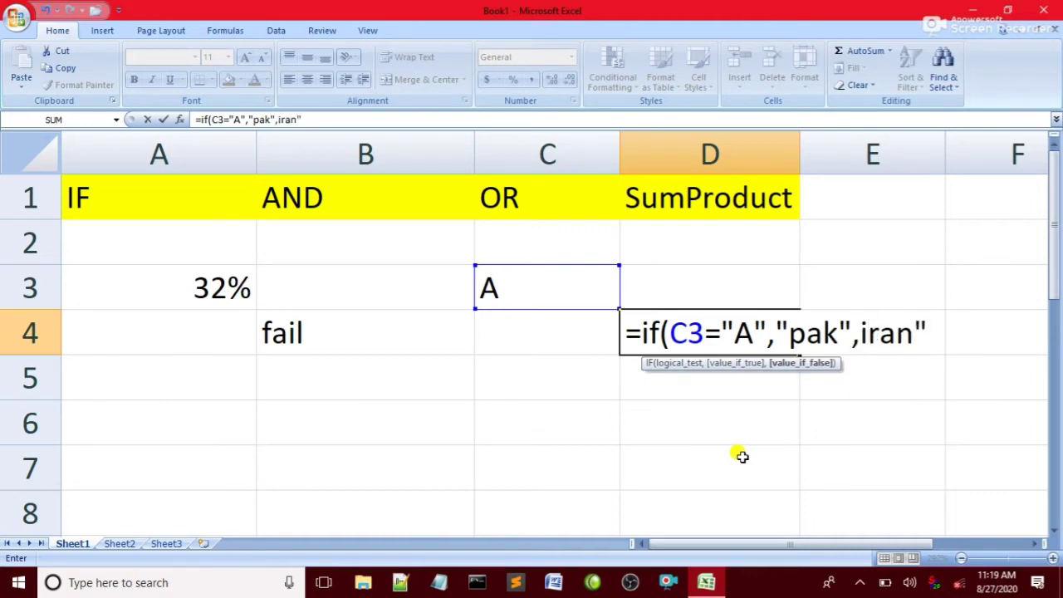
text("))
key(Return)
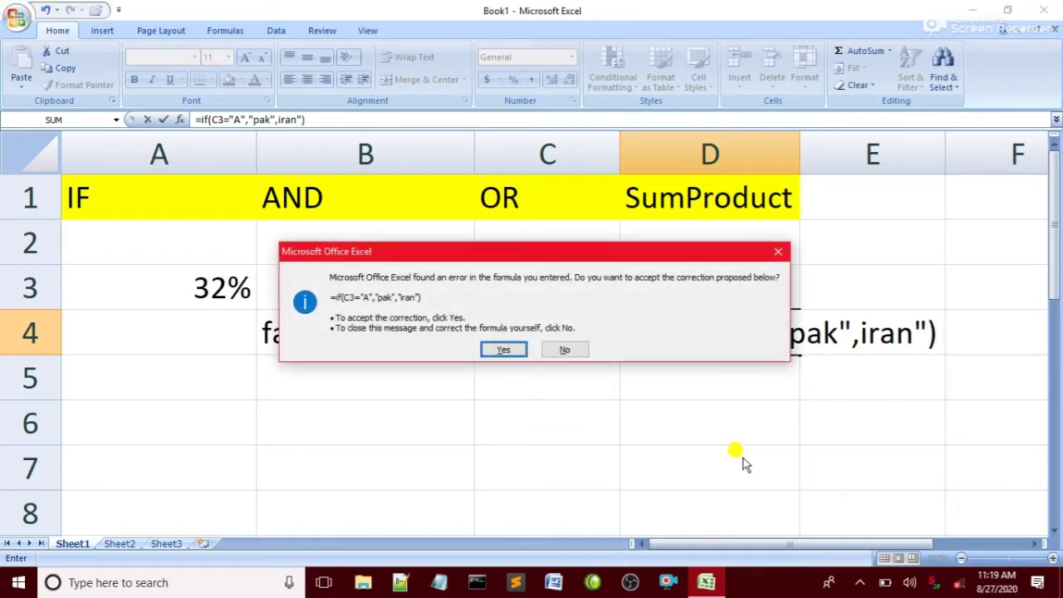
click(503, 349)
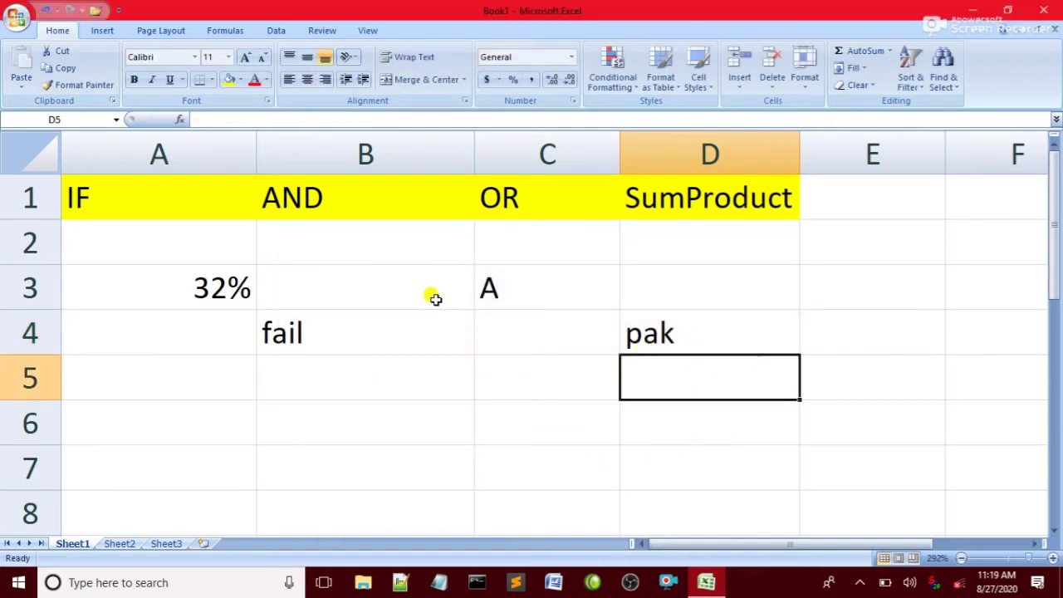
Review the IF formula in cell D4 and its reference to cell C3, leaving the formula as it is.
click(536, 295)
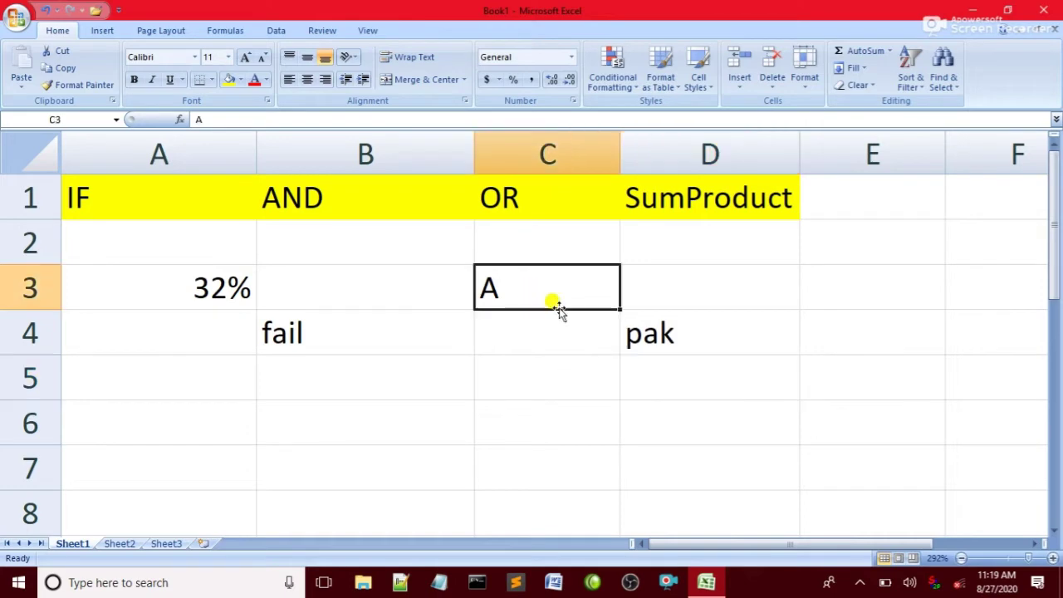
click(681, 332)
double_click(688, 328)
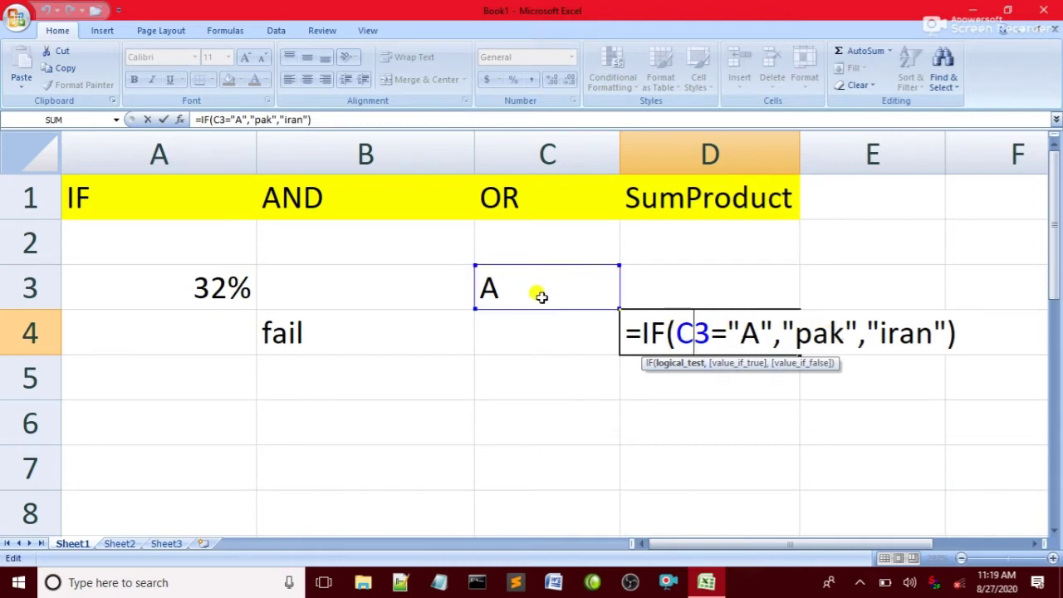
key(Return)
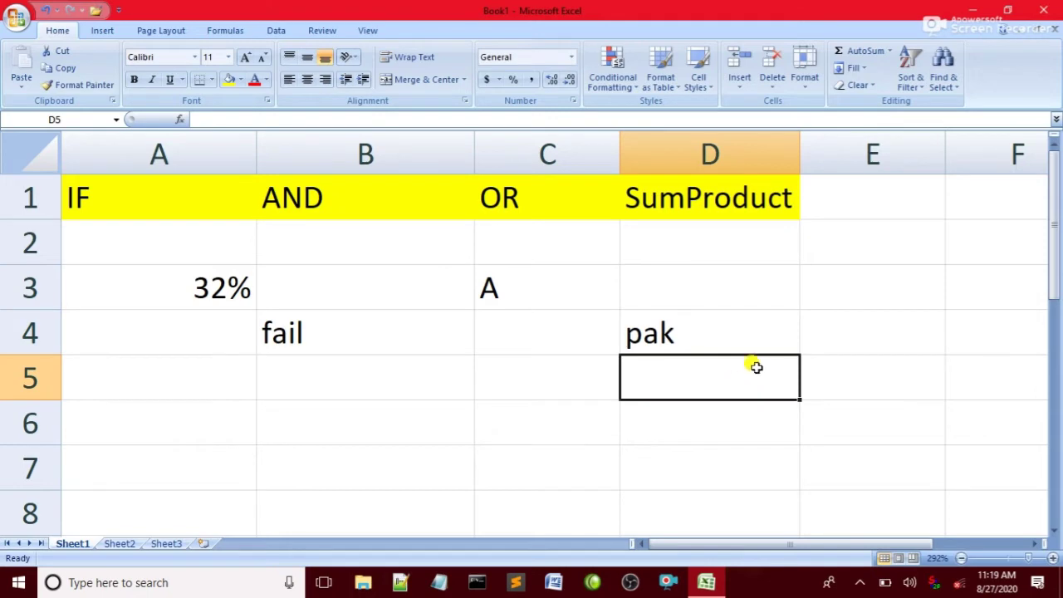
Replace the letter in cell C3 with B to test the IF formula's false case.
click(549, 297)
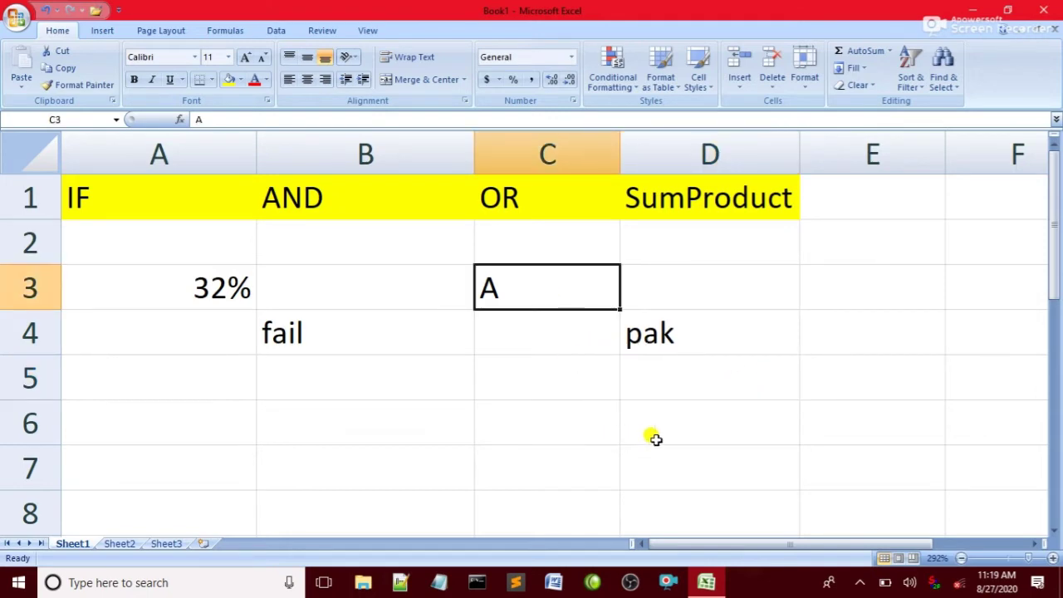
text(B)
key(Return)
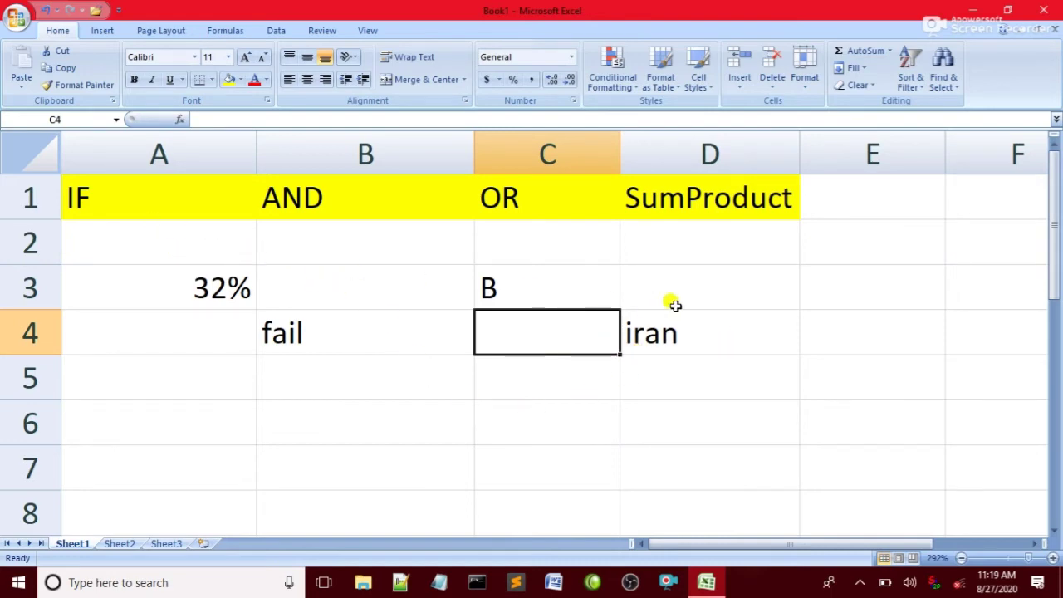
Clear the IF example contents from cells A3:D4 and select the AND heading in B1.
drag(752, 312, 190, 320)
key(Delete)
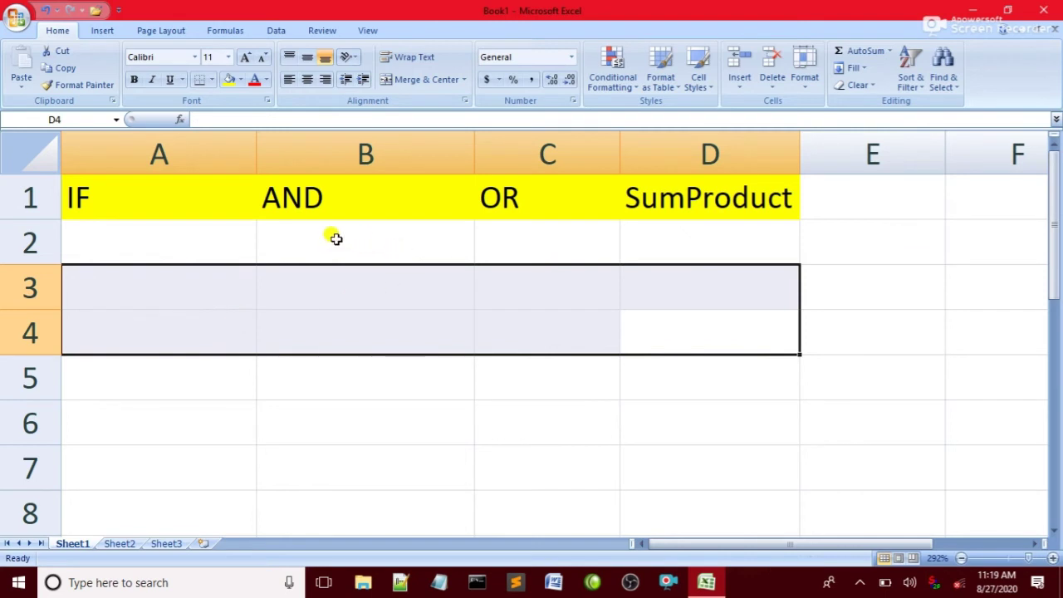
click(335, 198)
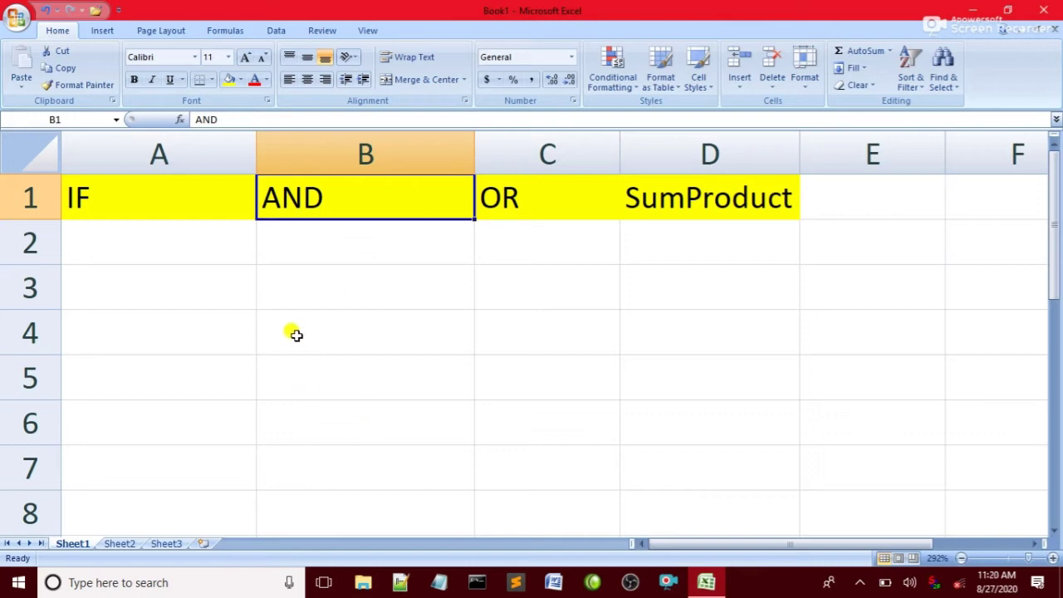
Enter 20 in cell B3 and 30 in cell B4 as sample values for the AND example.
click(284, 301)
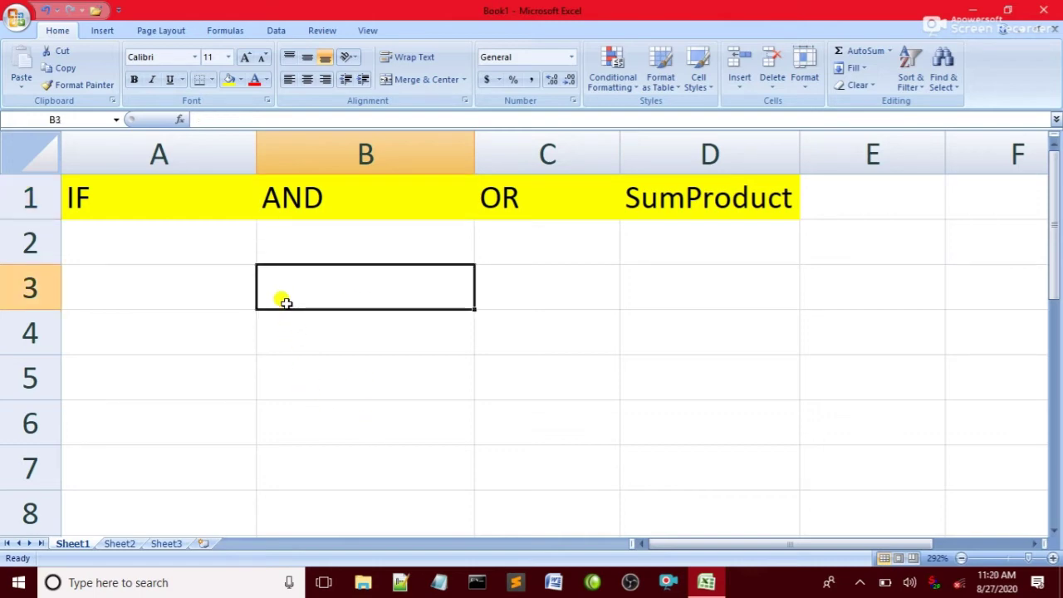
text(20)
key(Return)
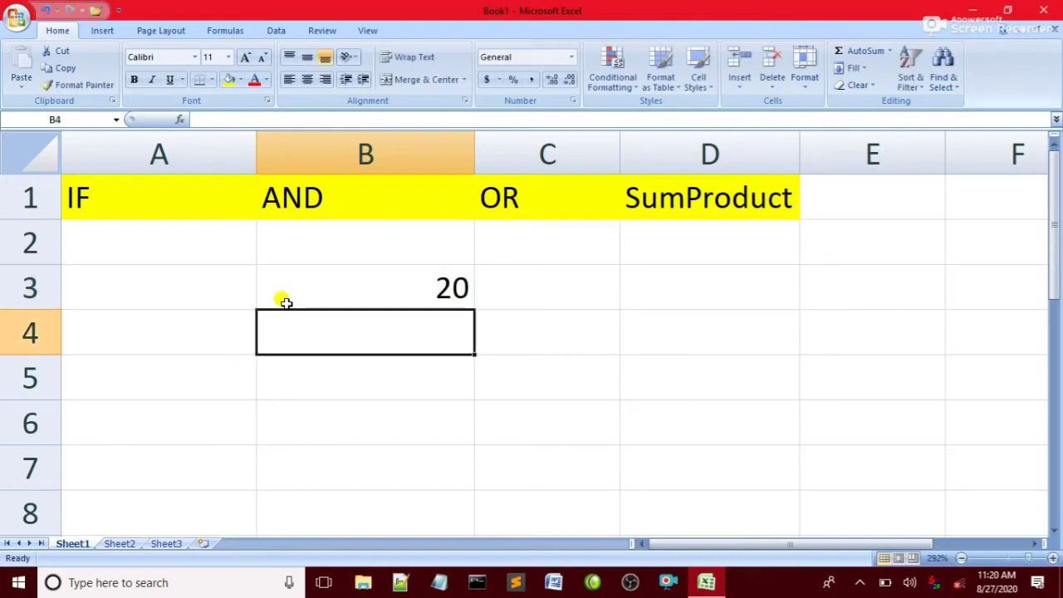
text(30)
click(577, 327)
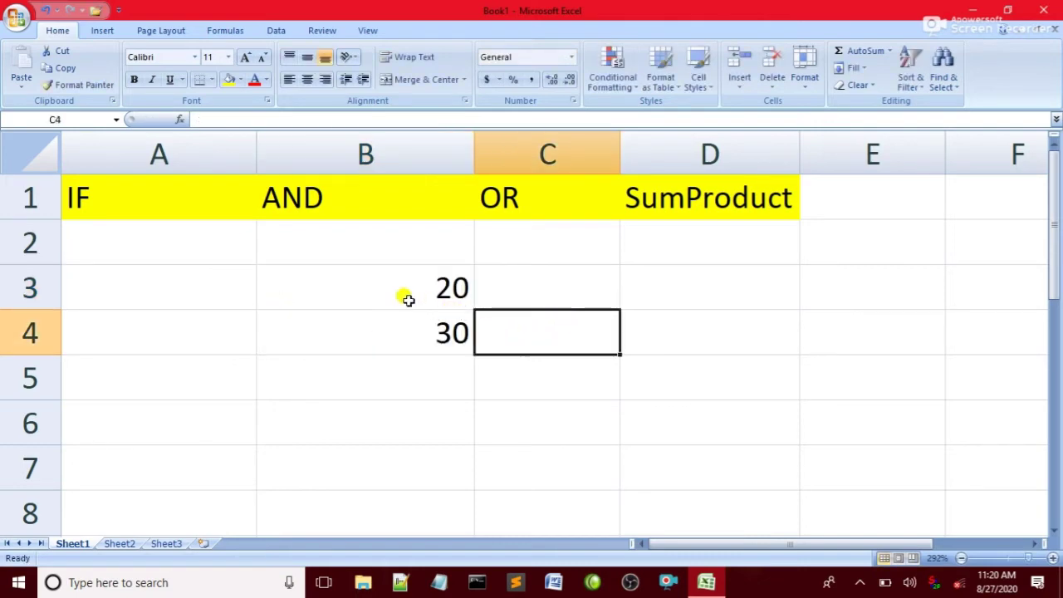
Start an AND formula in cell B5 with B3=20 as its first condition.
click(298, 378)
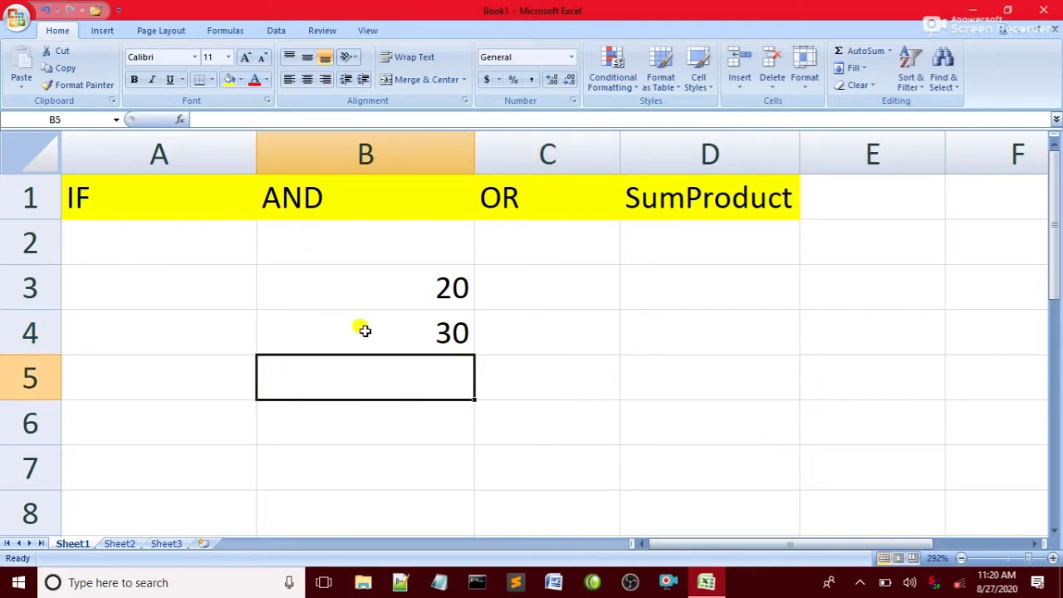
text(=and)
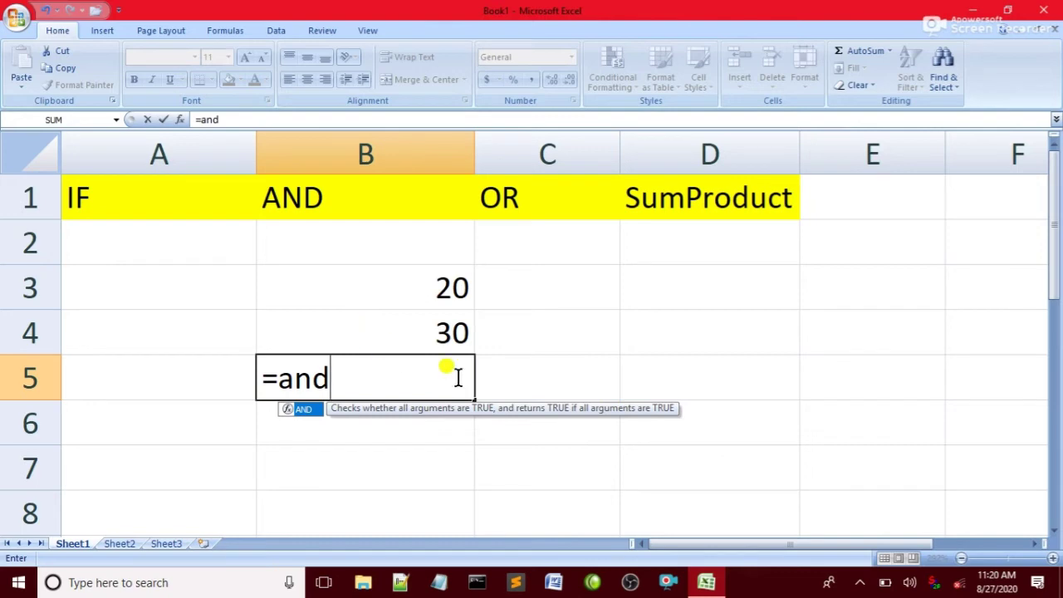
text(()
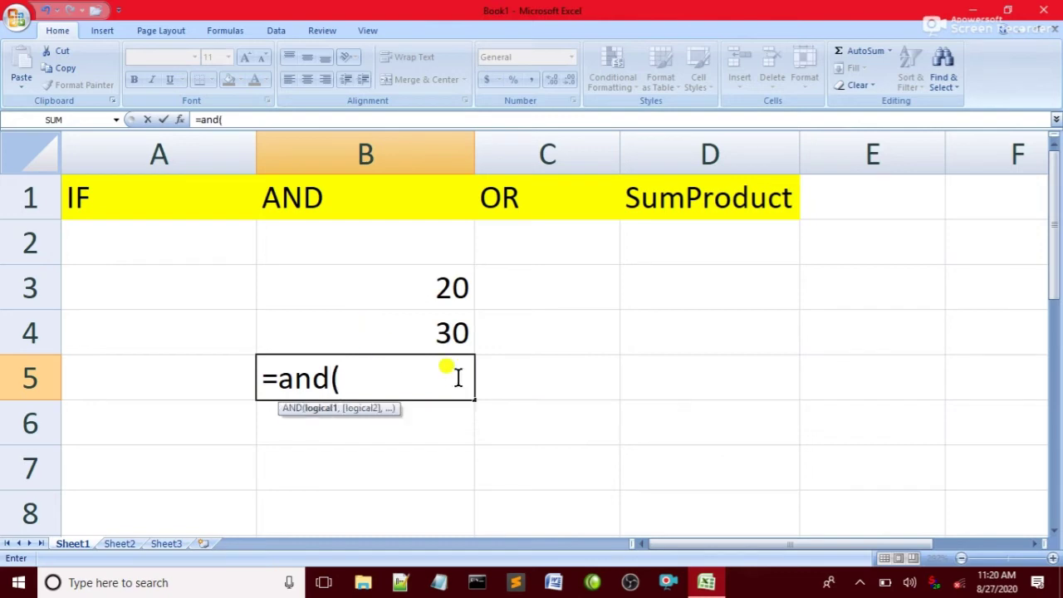
click(428, 289)
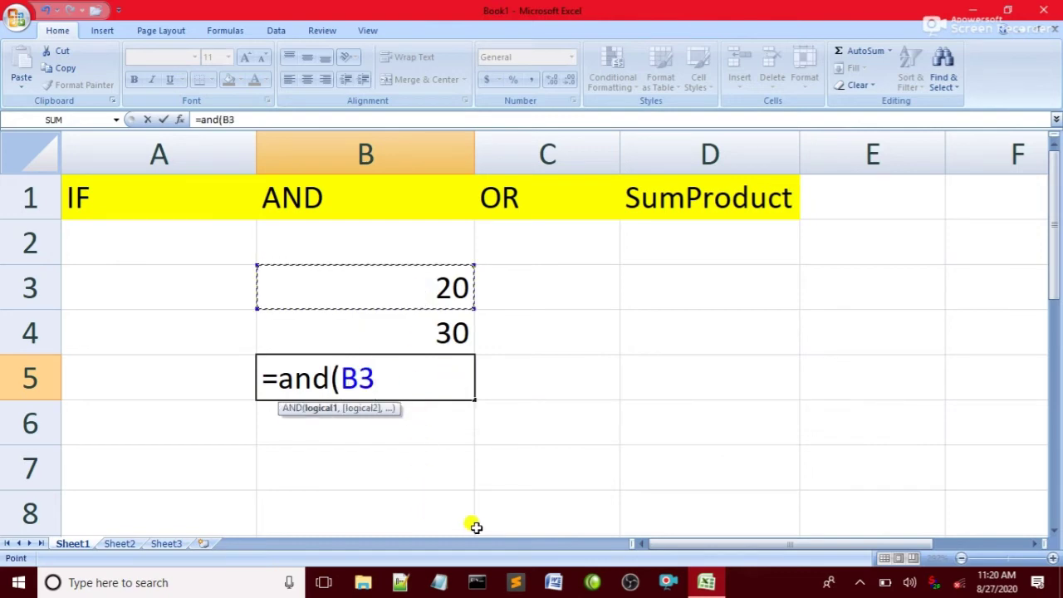
text(=)
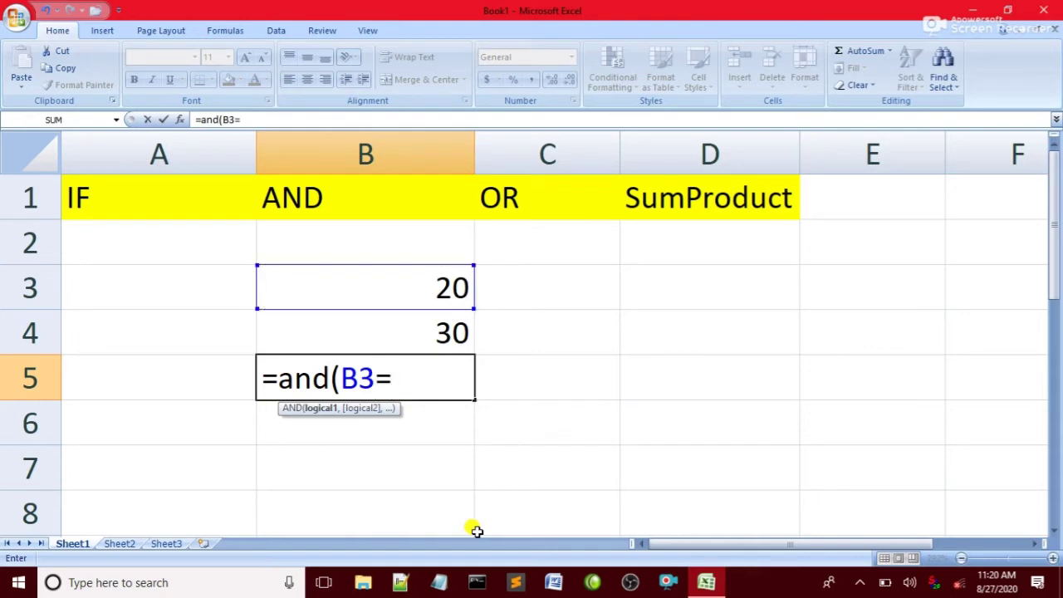
text(20)
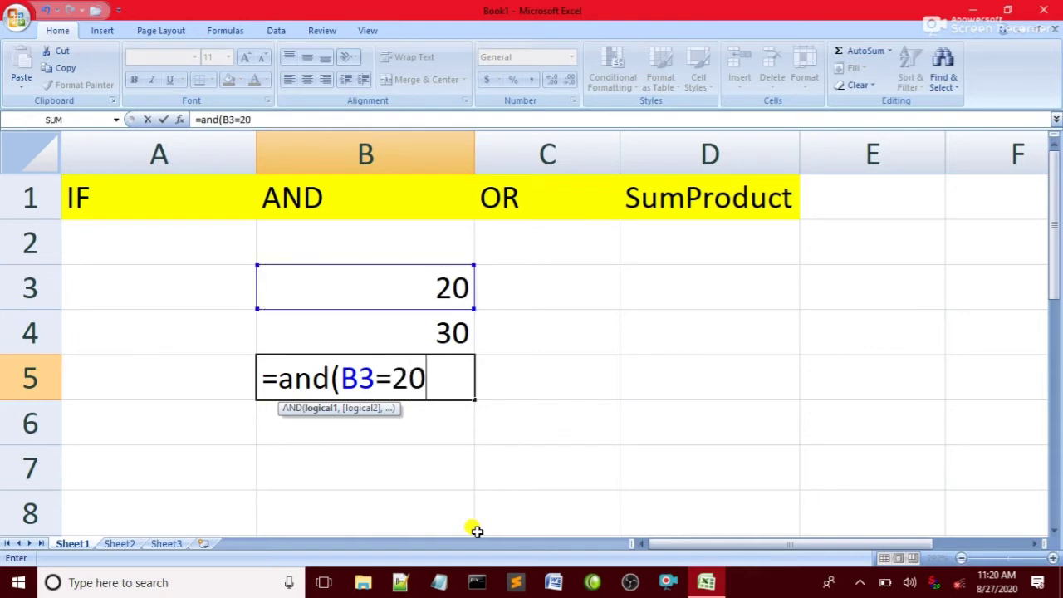
Complete the AND formula in cell B5 with B4=30 as its second condition and review its arguments against B3 and B4.
text(,)
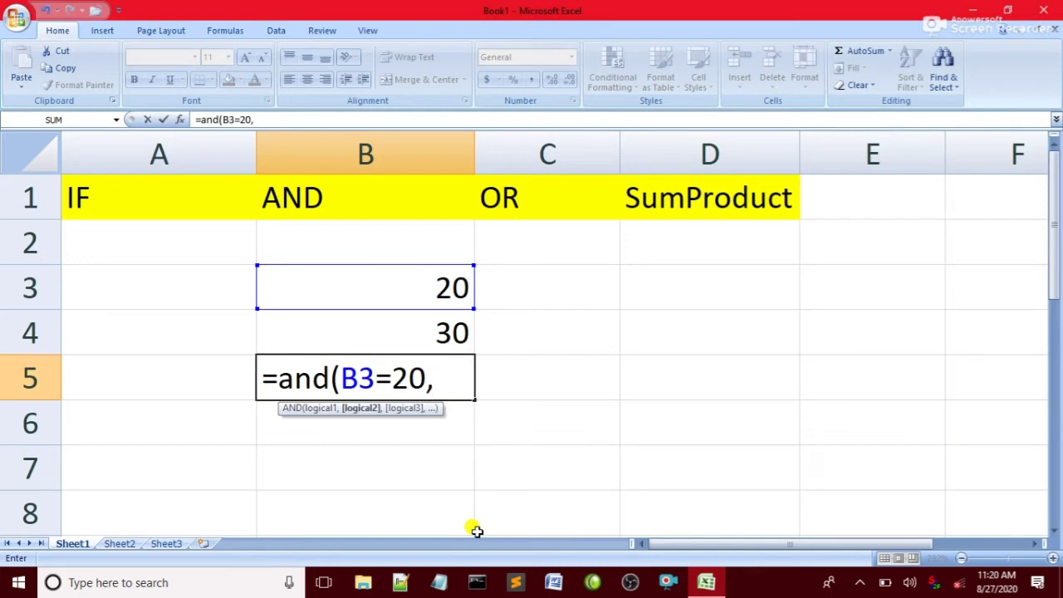
click(417, 333)
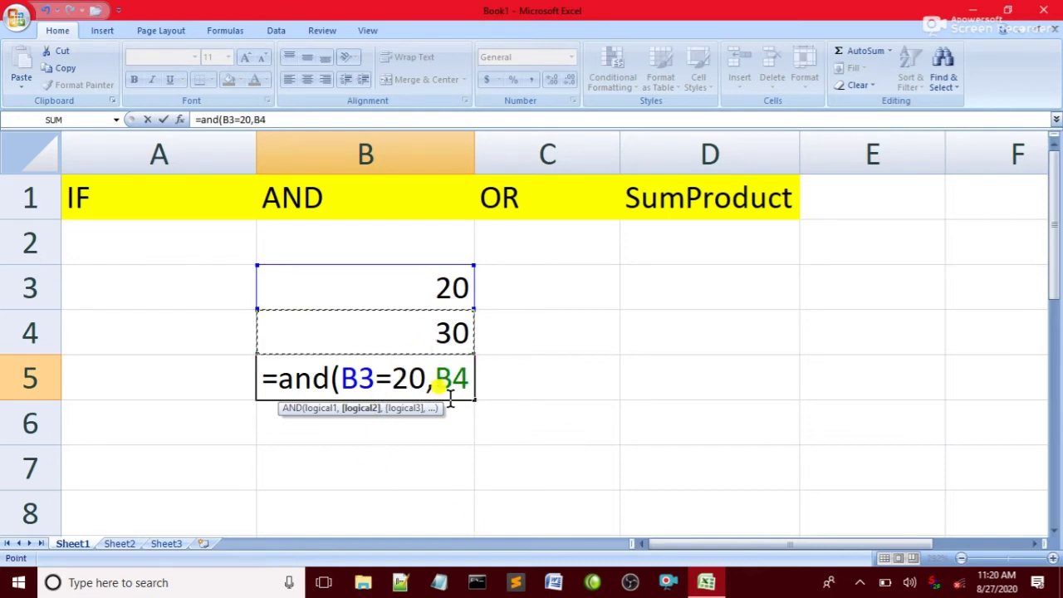
text(=)
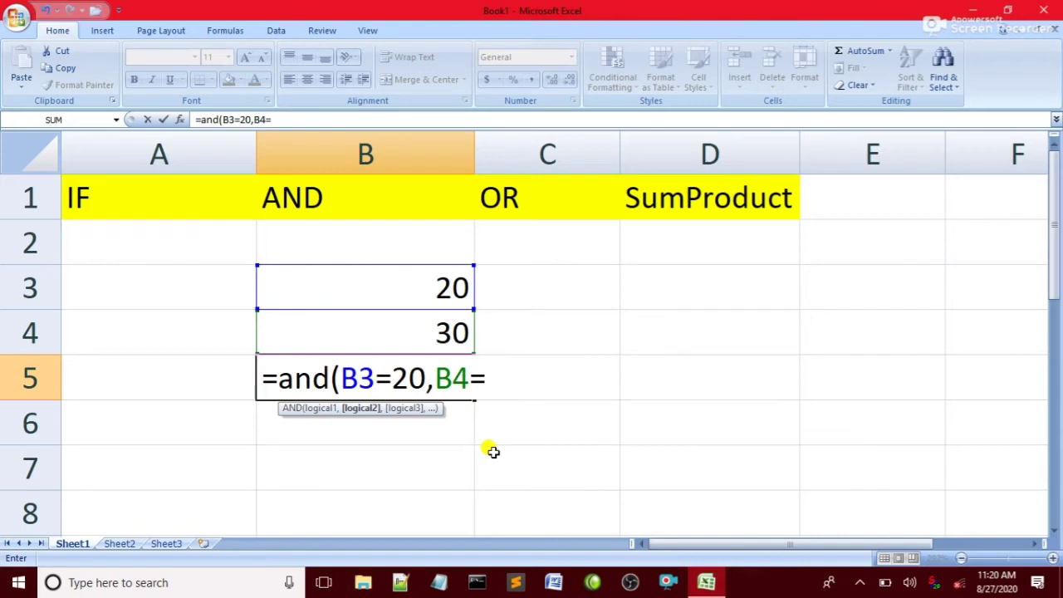
text(30))
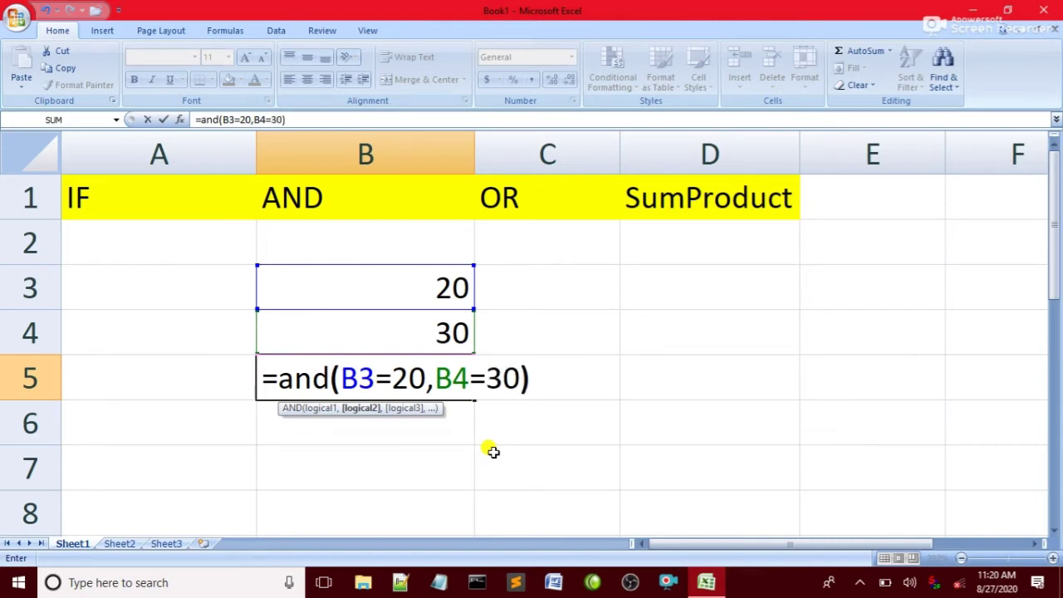
click(440, 320)
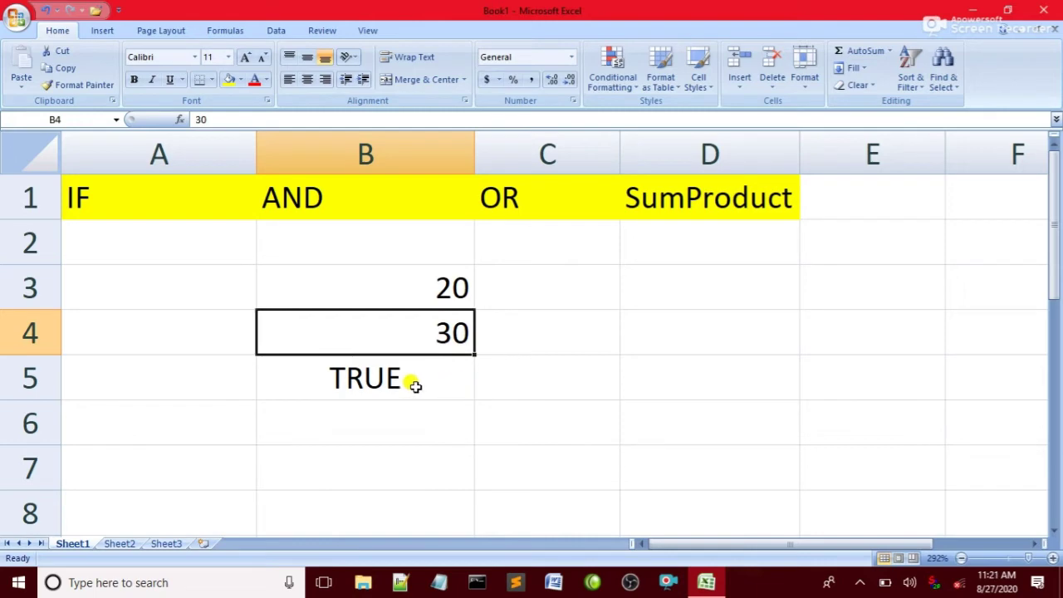
click(415, 282)
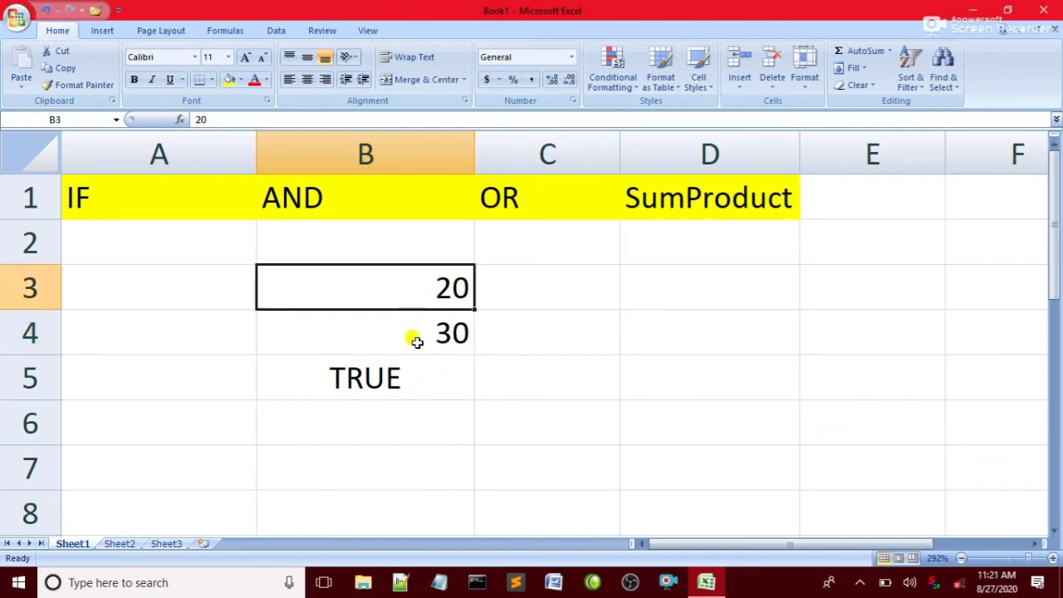
click(410, 383)
double_click(410, 381)
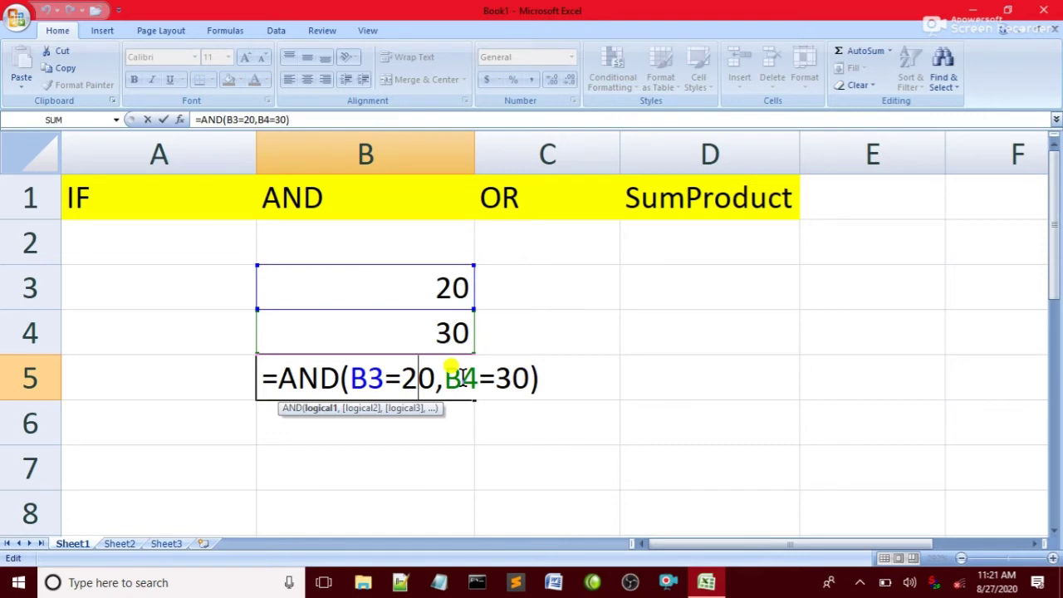
click(509, 413)
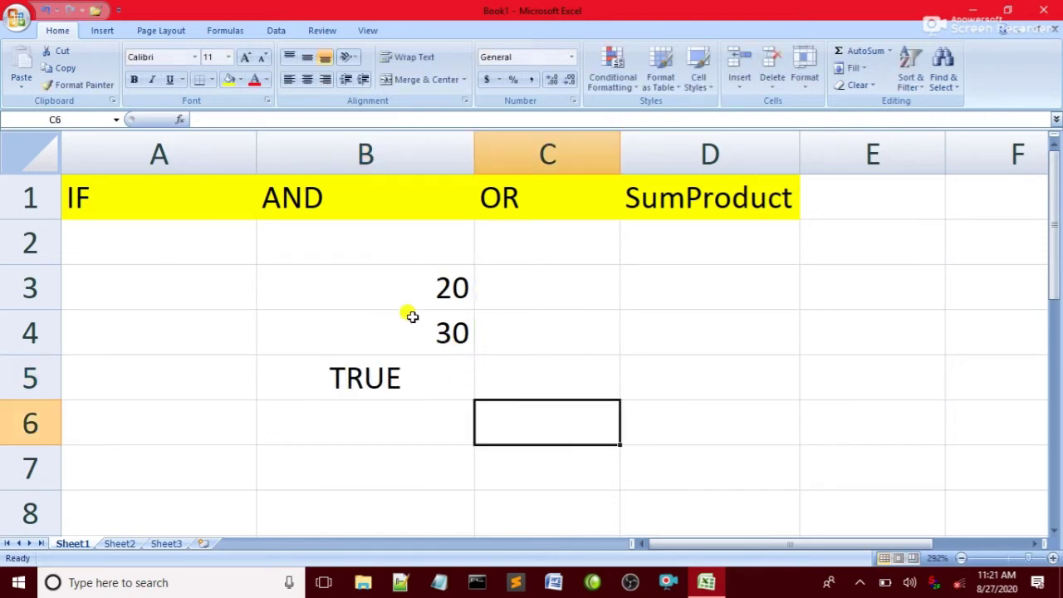
Set cell B3 to 15 to test the AND formula's false case and review the formula in B5.
click(410, 283)
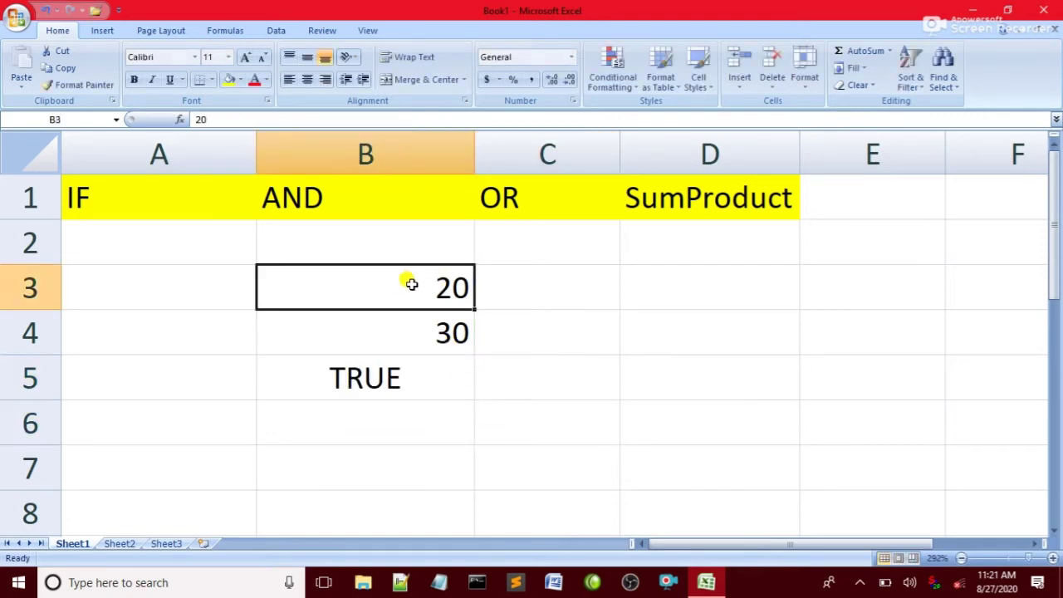
text(11114)
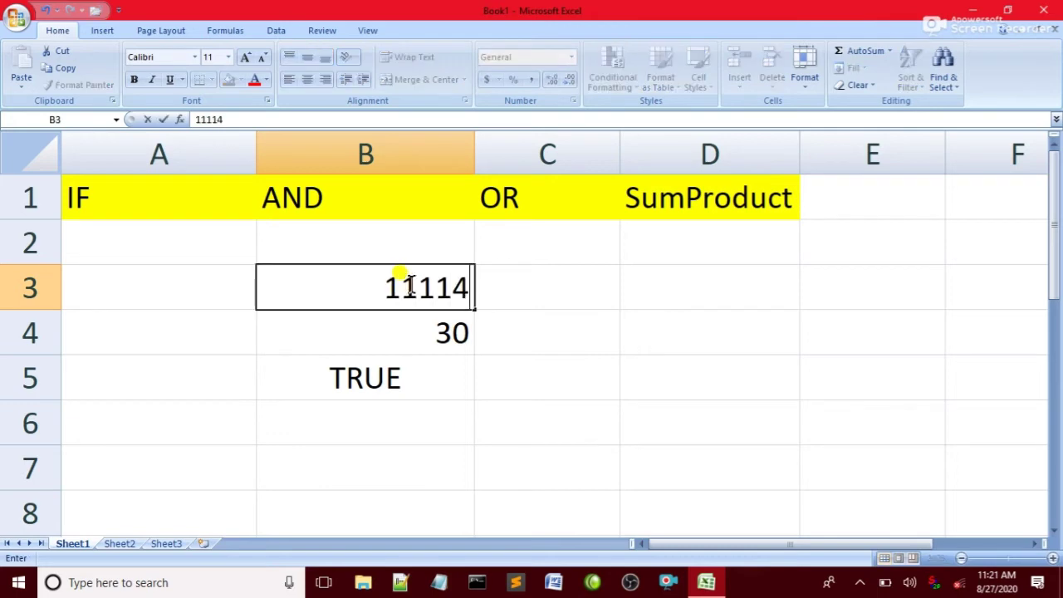
key(BackSpace)
key(BackSpace)
key(BackSpace)
key(BackSpace)
key(BackSpace)
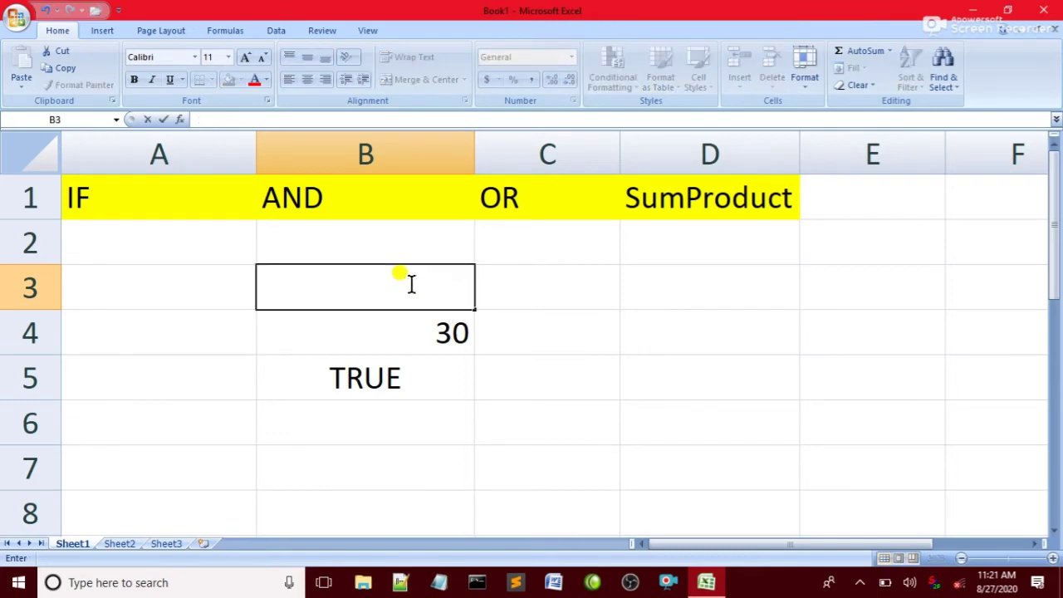
text(15)
key(Return)
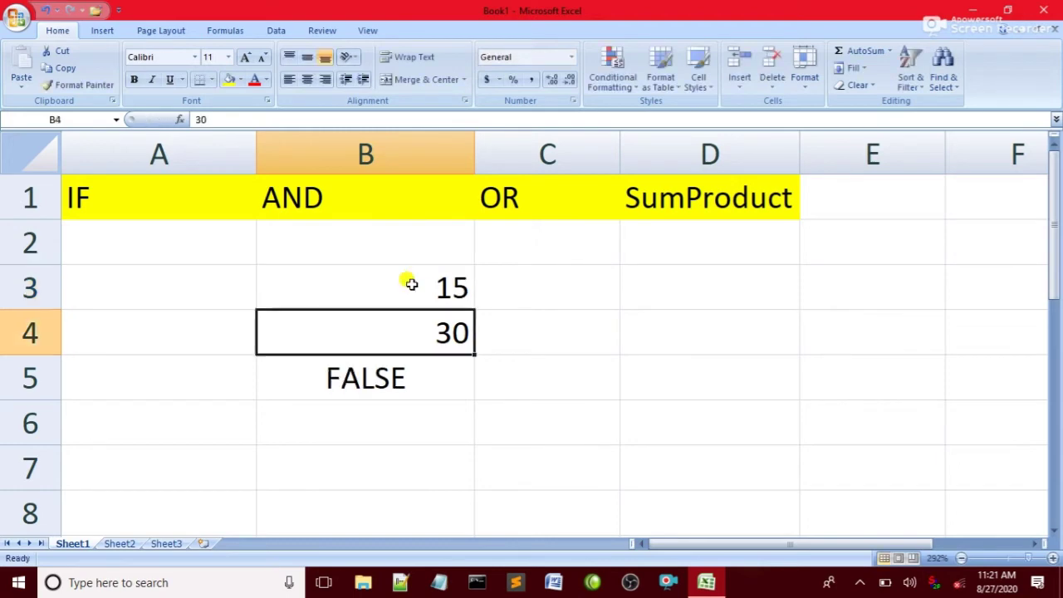
click(412, 387)
double_click(413, 388)
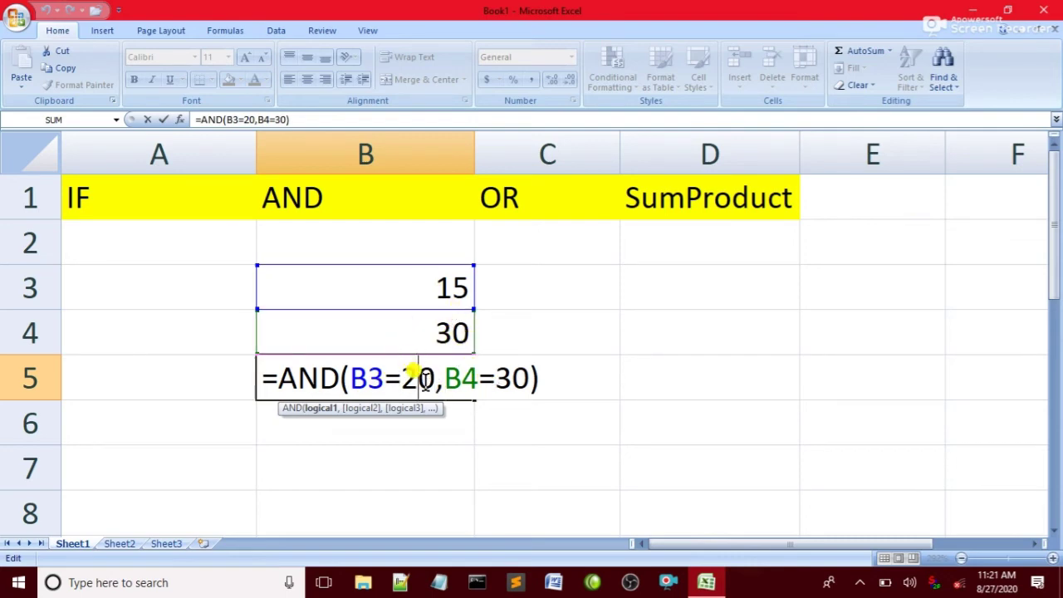
click(595, 340)
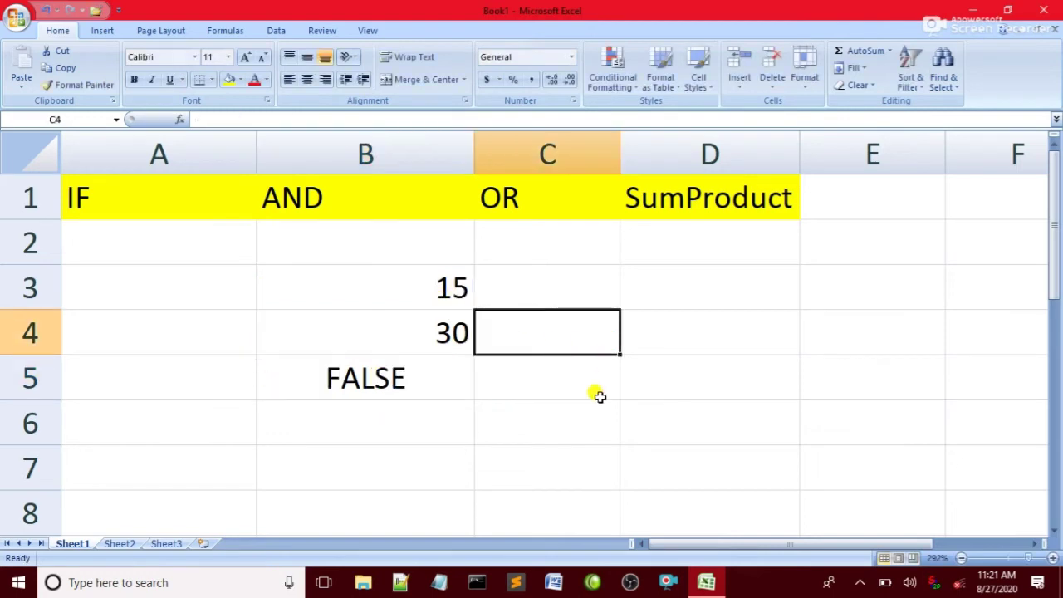
Change the AND function in cell B5 to OR and set its first condition to B3=15.
double_click(399, 394)
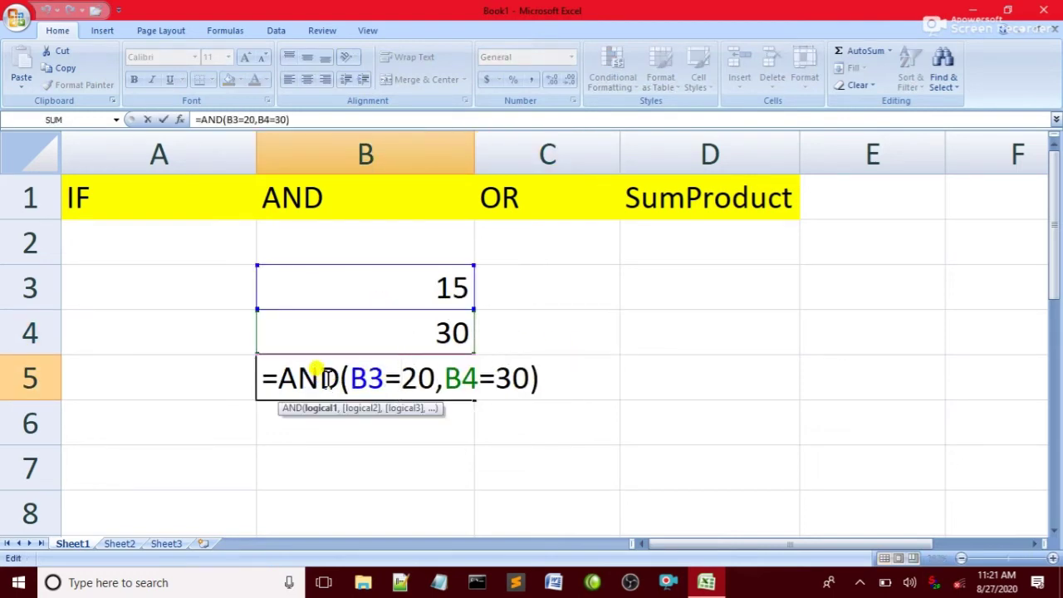
mouse_move(338, 379)
mouse_down()
mouse_move(277, 378)
mouse_move(337, 380)
mouse_up()
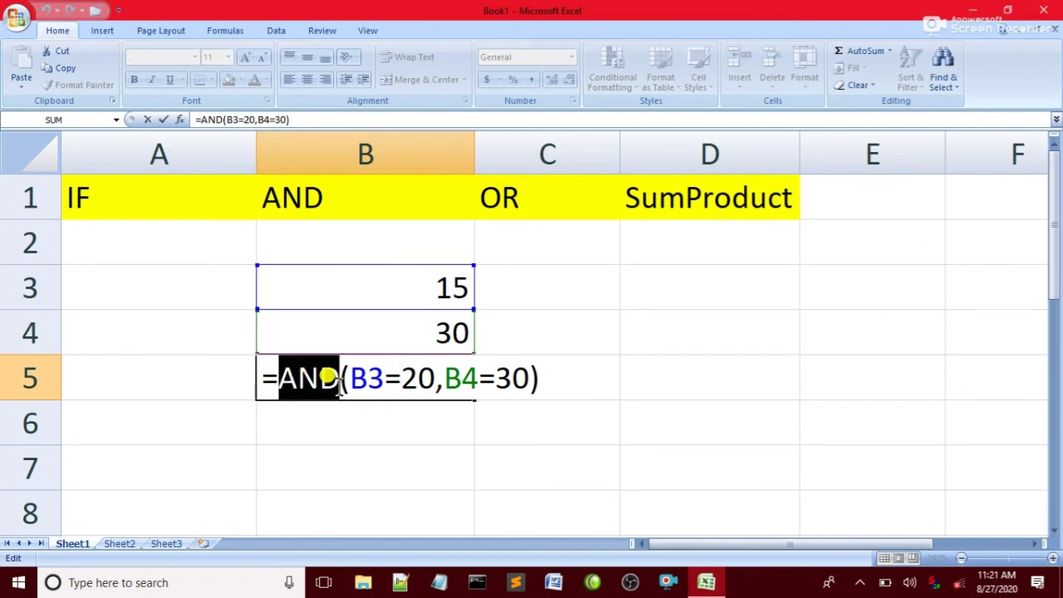
text(or)
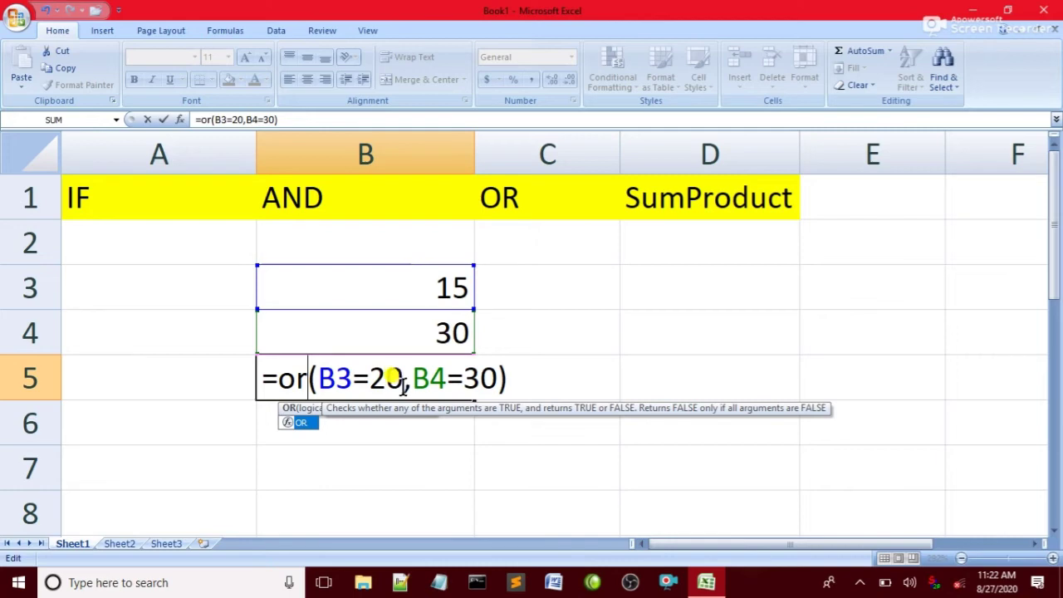
drag(403, 383, 371, 378)
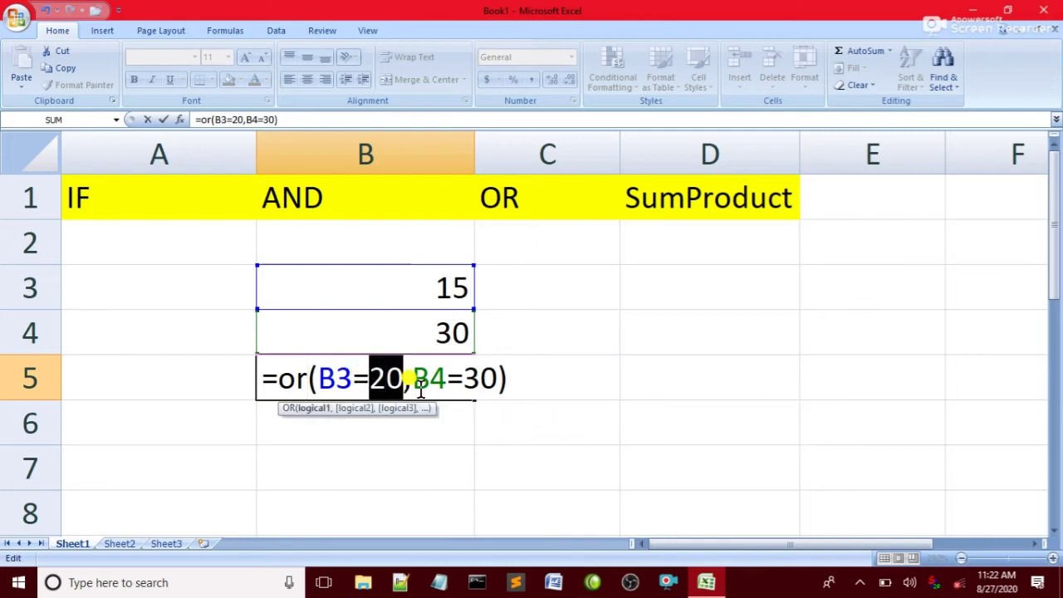
text(15)
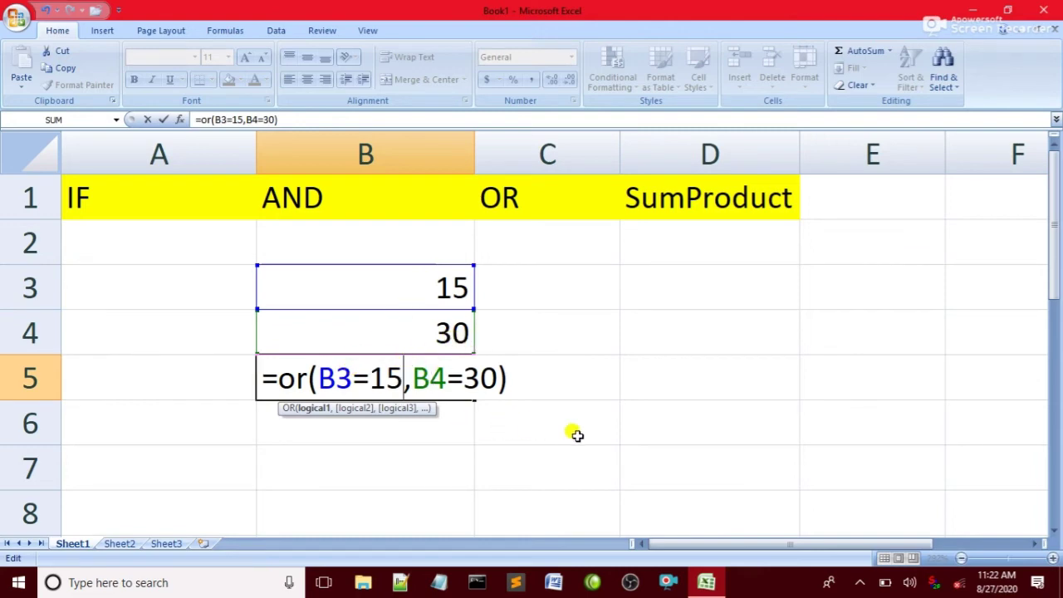
click(544, 421)
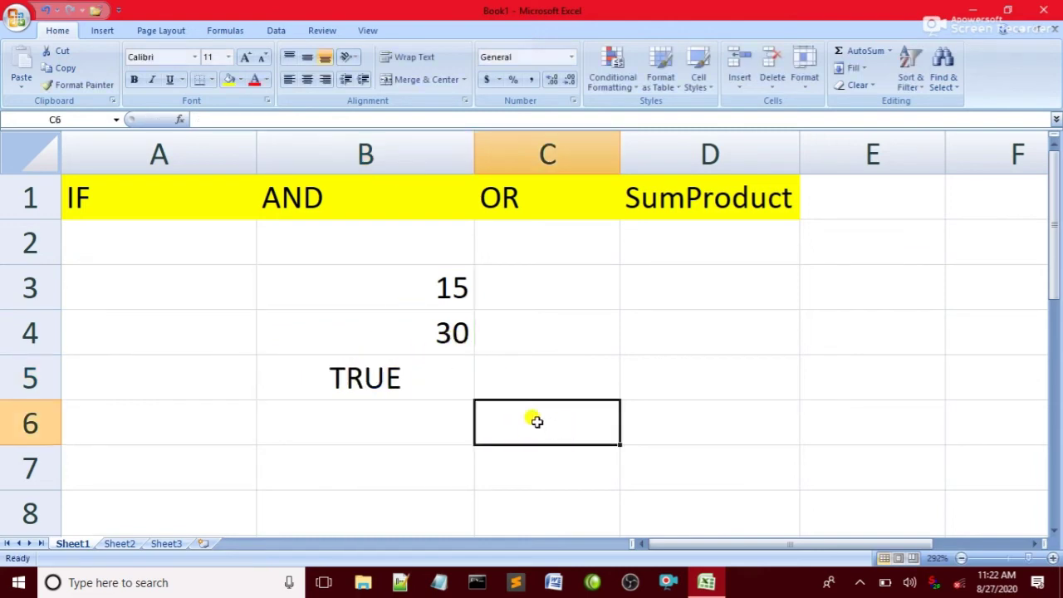
Set the first condition of the OR formula in cell B5 to B3=20.
double_click(390, 368)
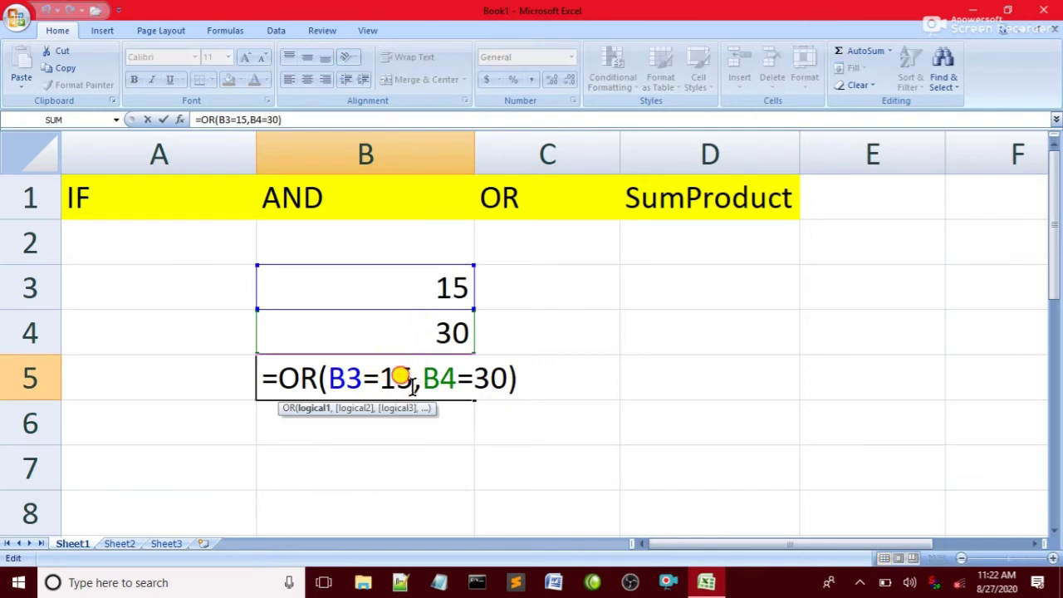
drag(410, 379, 375, 378)
text(20)
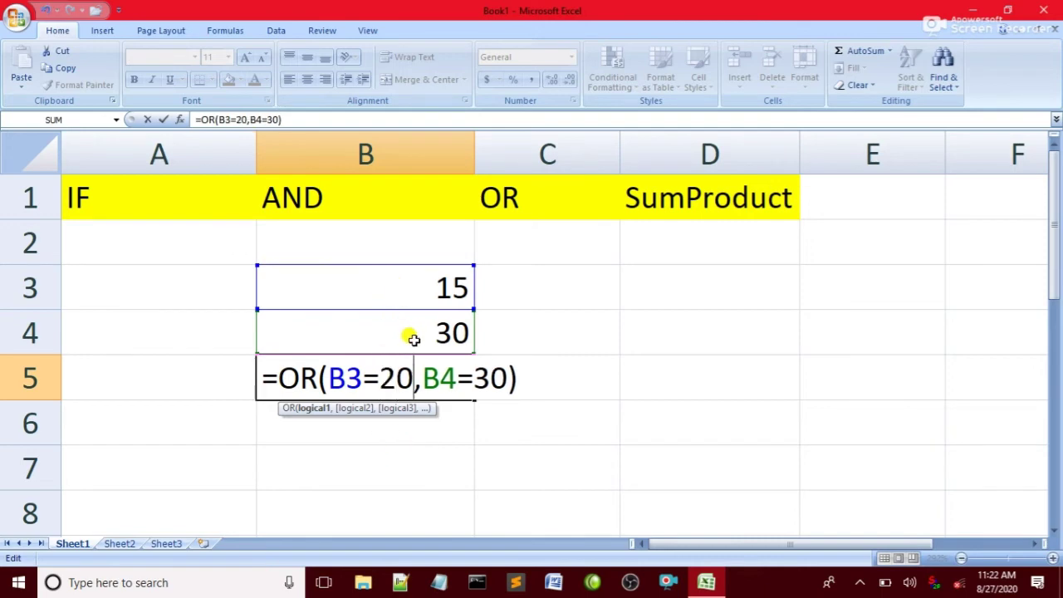
click(549, 379)
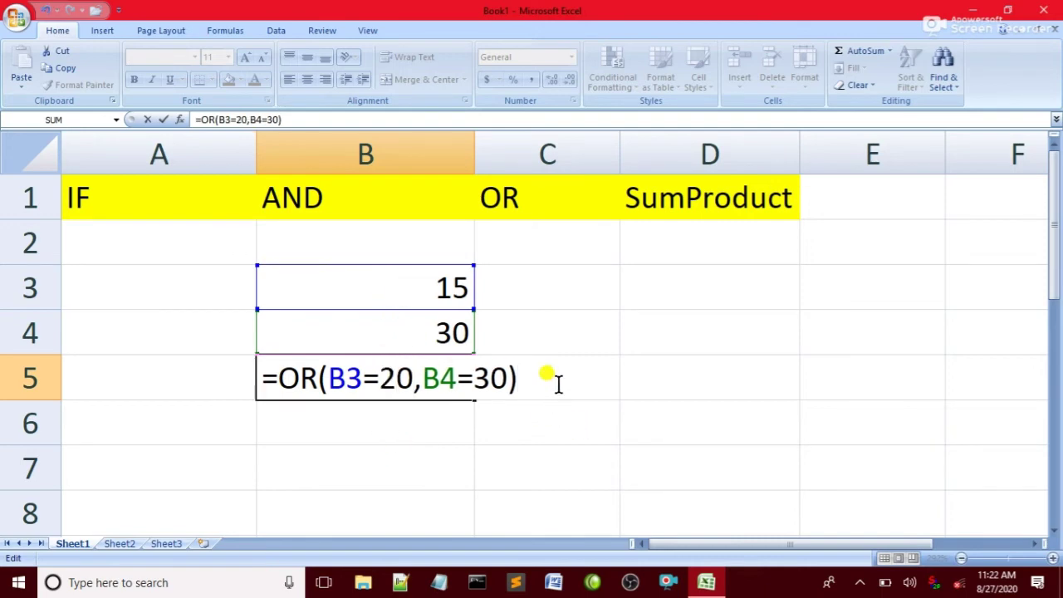
key(Return)
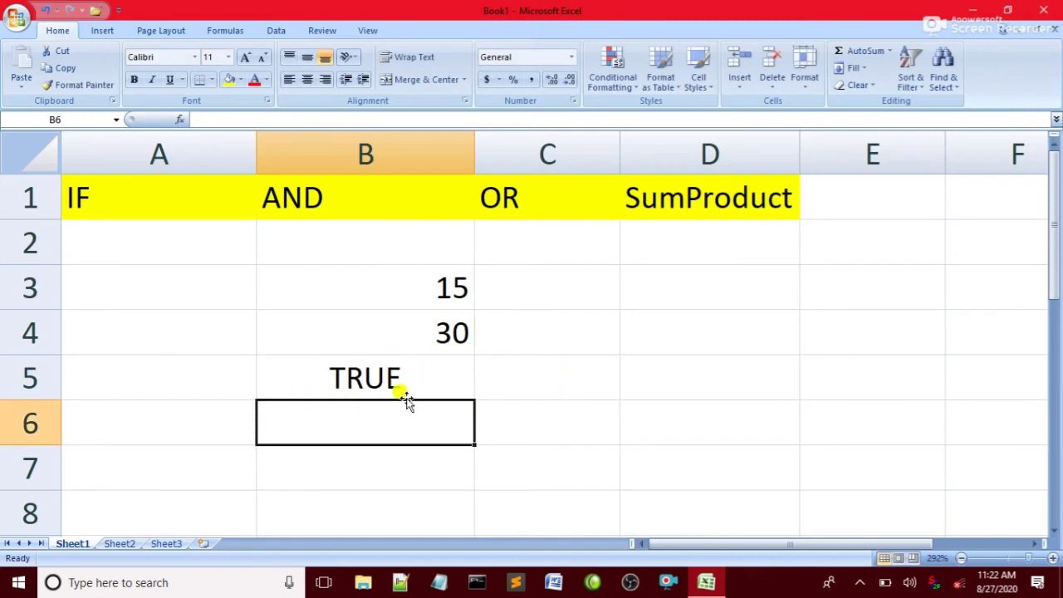
double_click(424, 362)
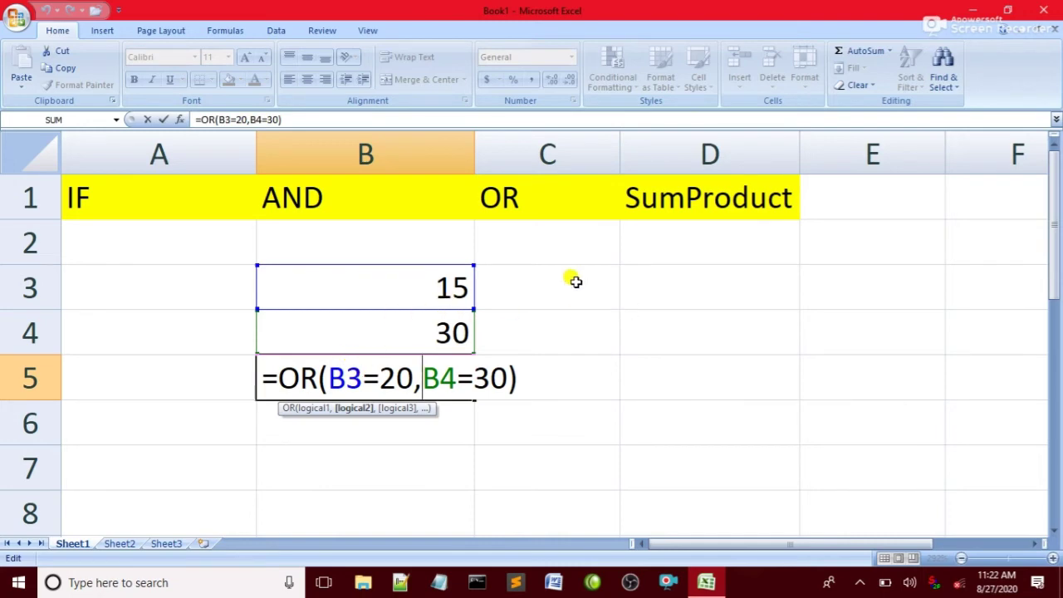
drag(573, 280, 301, 420)
key(BackSpace)
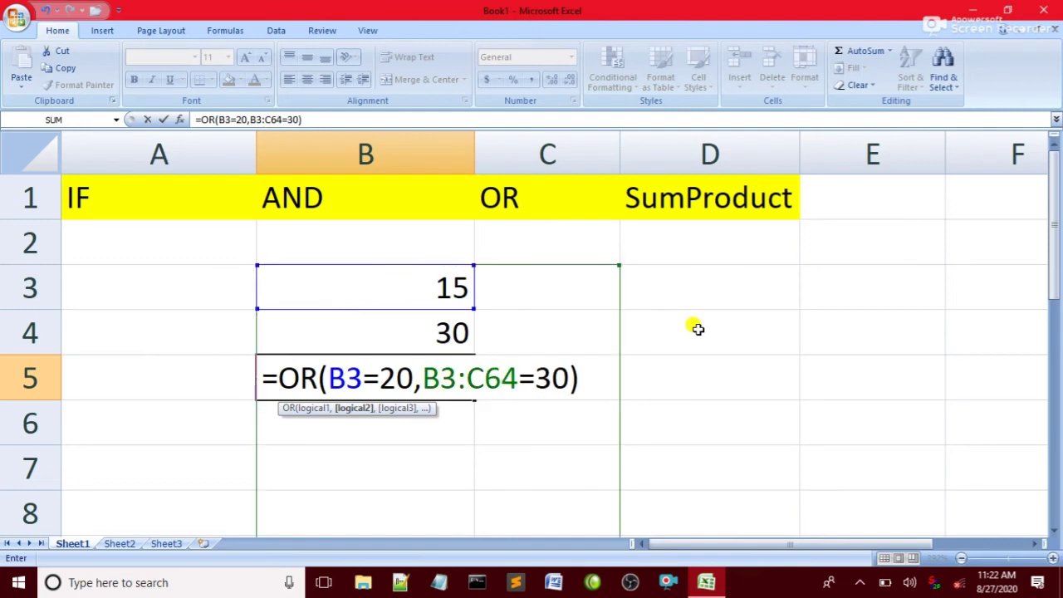
click(695, 329)
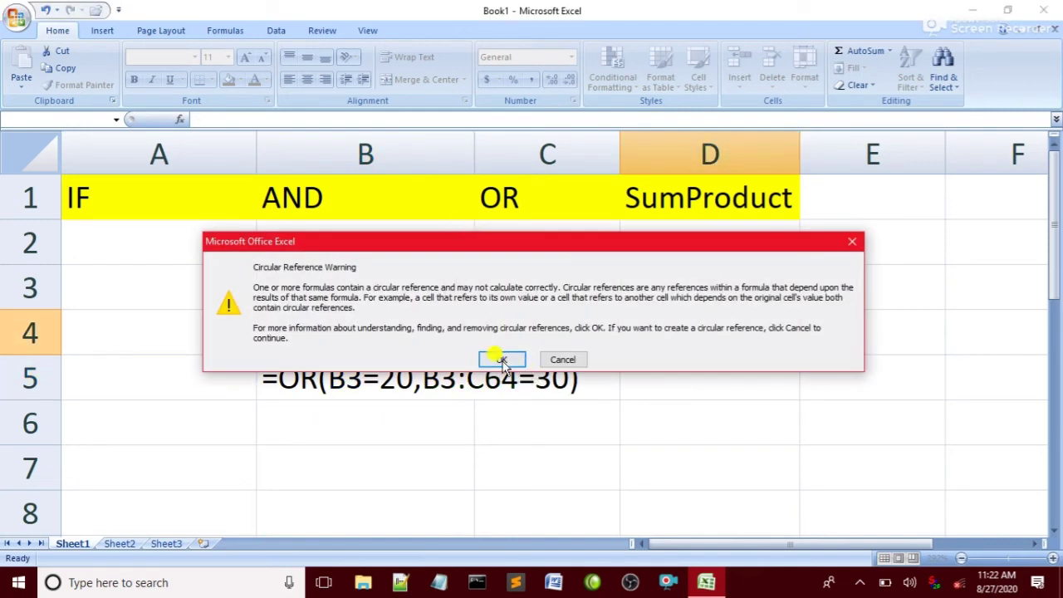
click(503, 360)
Clear the AND and OR example contents from cells B2:C5 and select cell B3.
drag(511, 253, 441, 391)
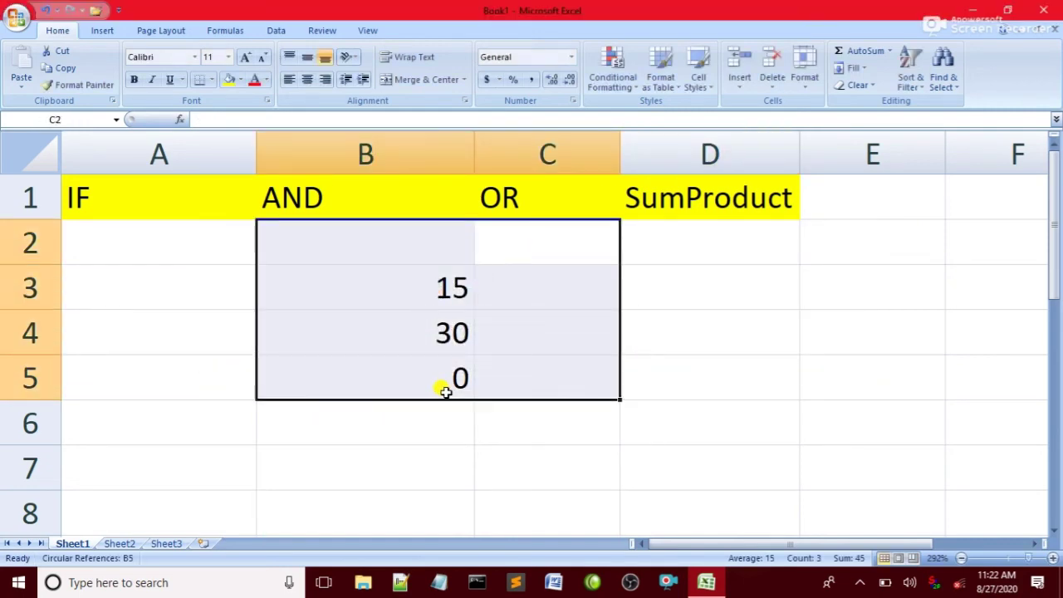
key(Delete)
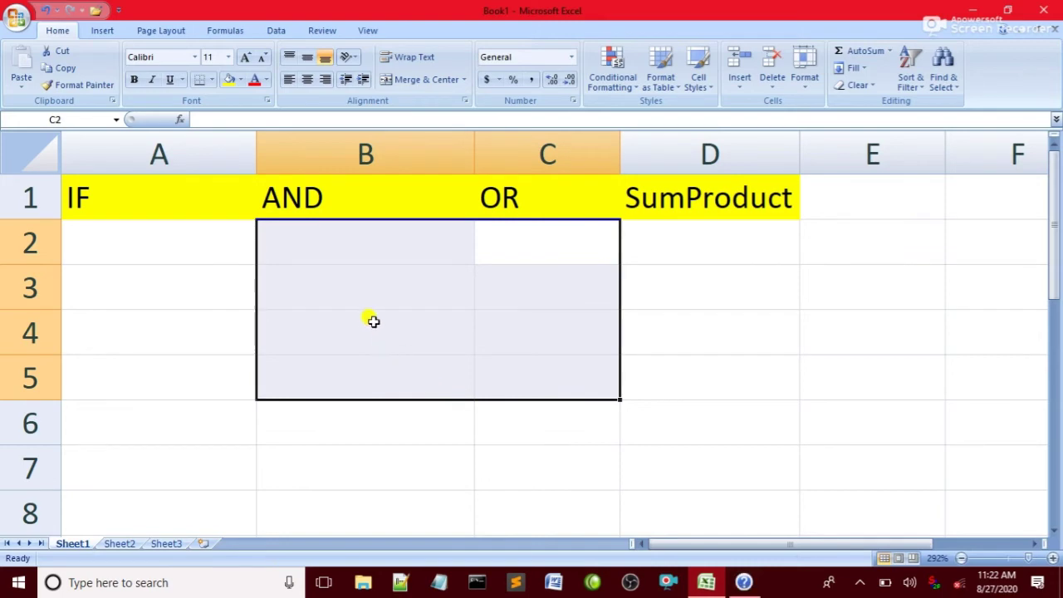
click(366, 419)
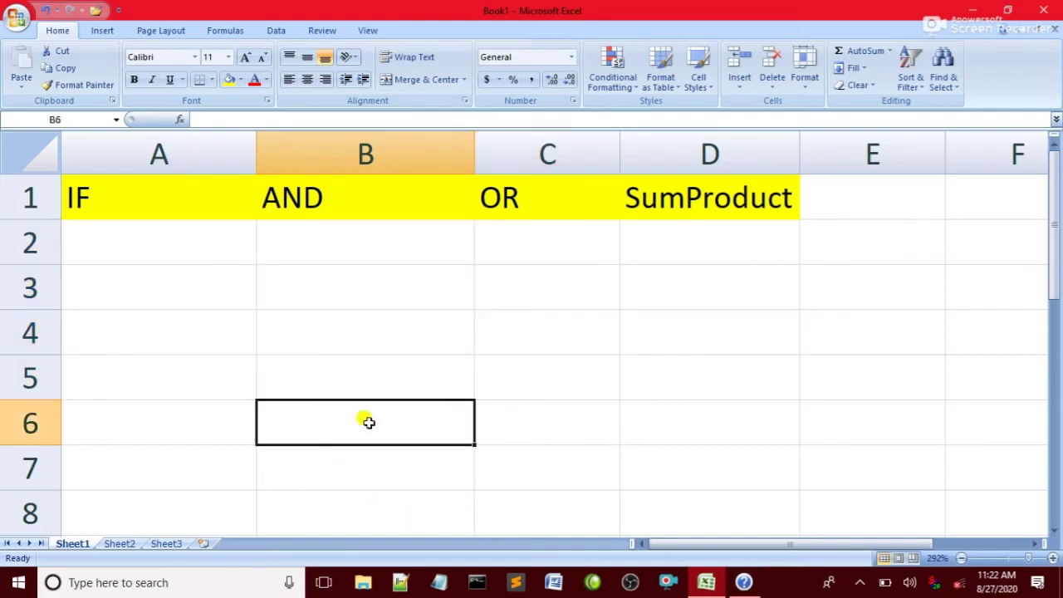
click(359, 287)
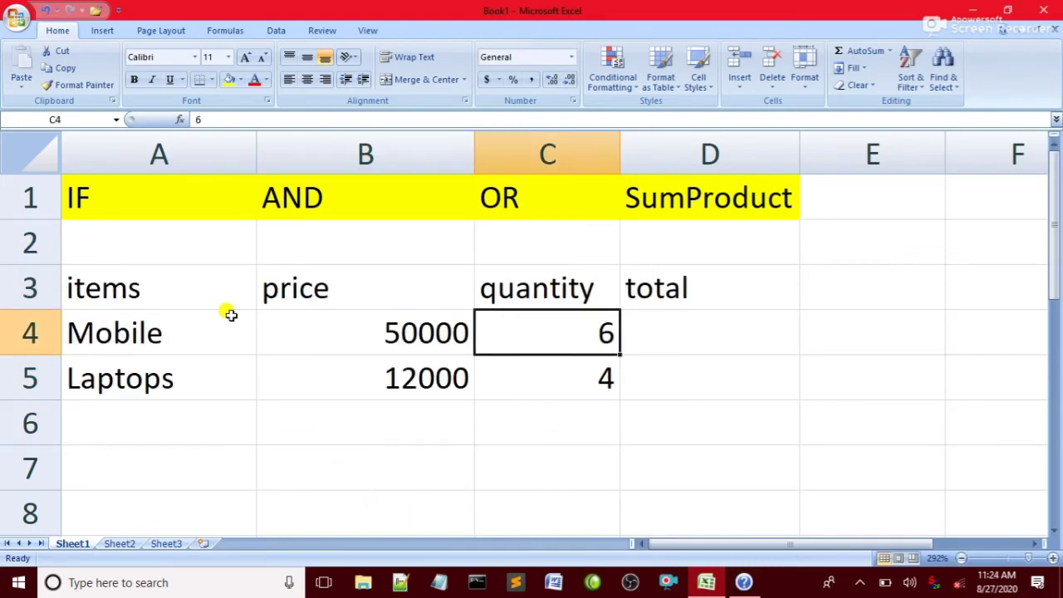
Examine the headings, item names and first price of the items table in A3:D5.
click(138, 289)
click(350, 299)
click(489, 301)
click(688, 285)
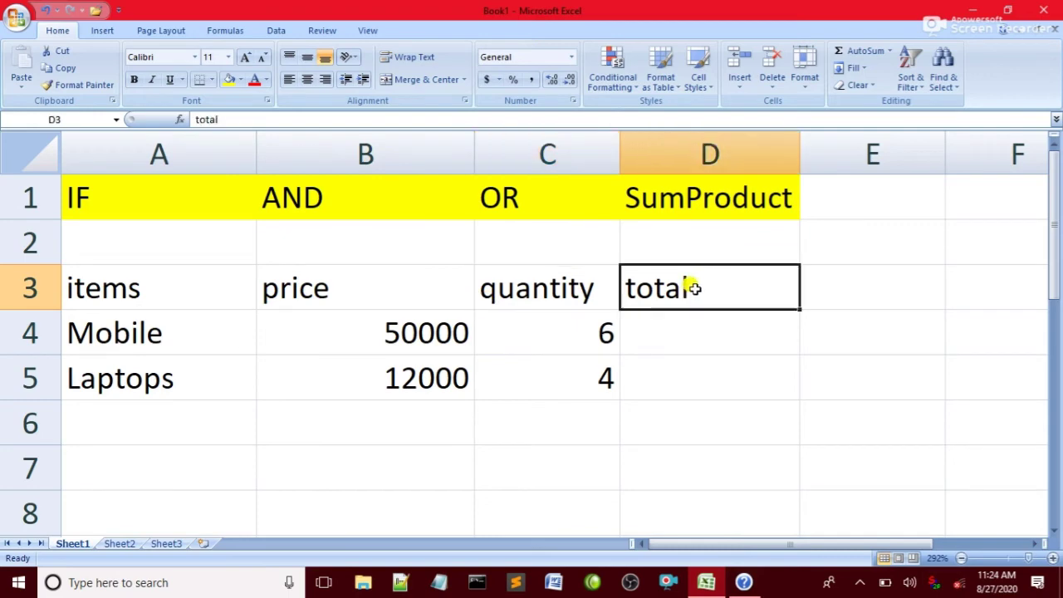
click(144, 336)
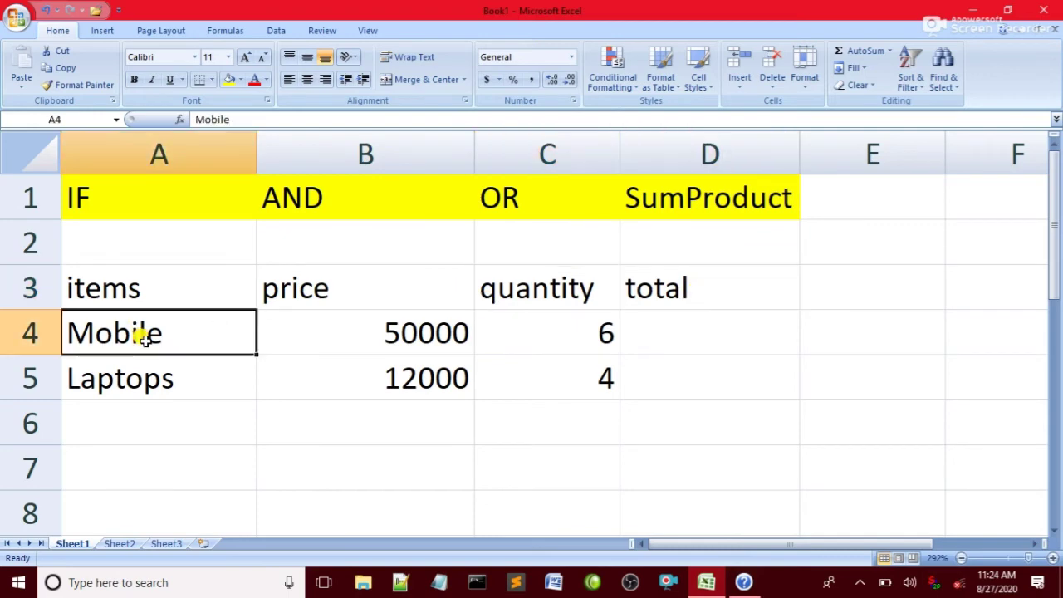
click(162, 383)
click(283, 293)
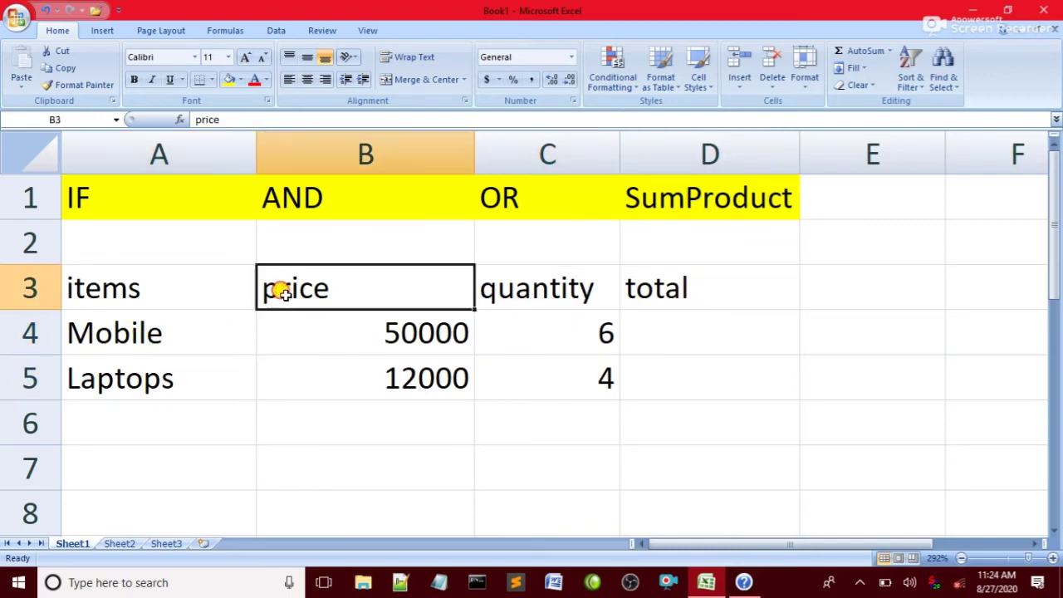
click(363, 336)
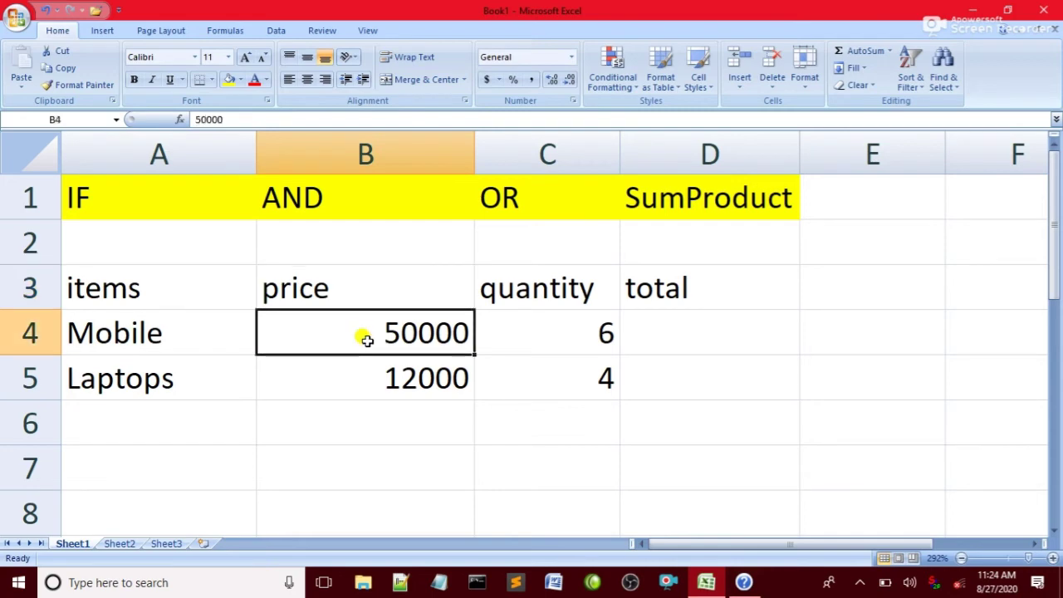
Correct the Mobile price in cell B4 to 5000 and check the quantities in C4:C5.
double_click(440, 332)
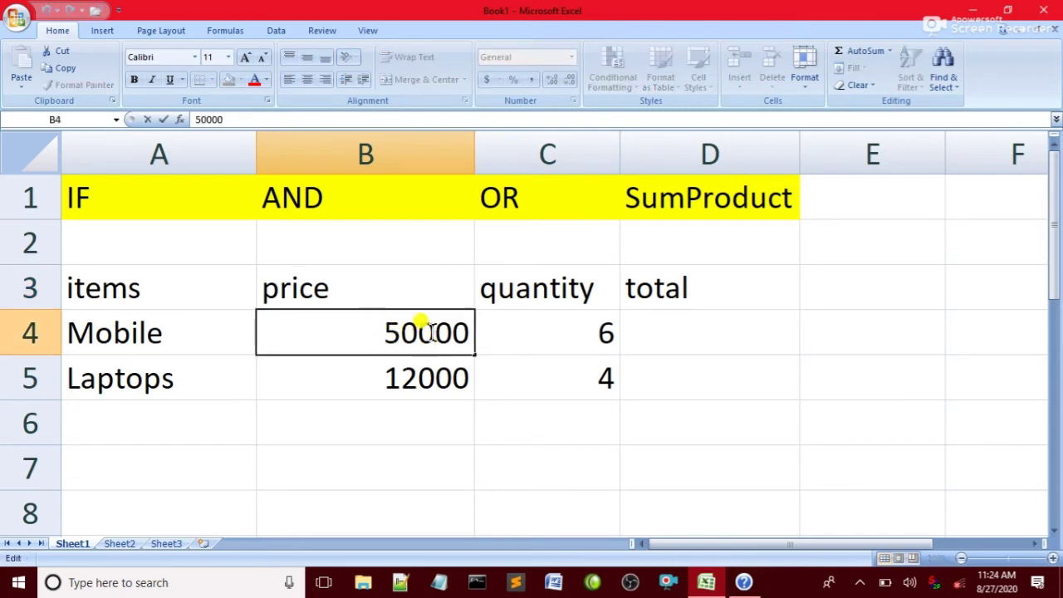
key(BackSpace)
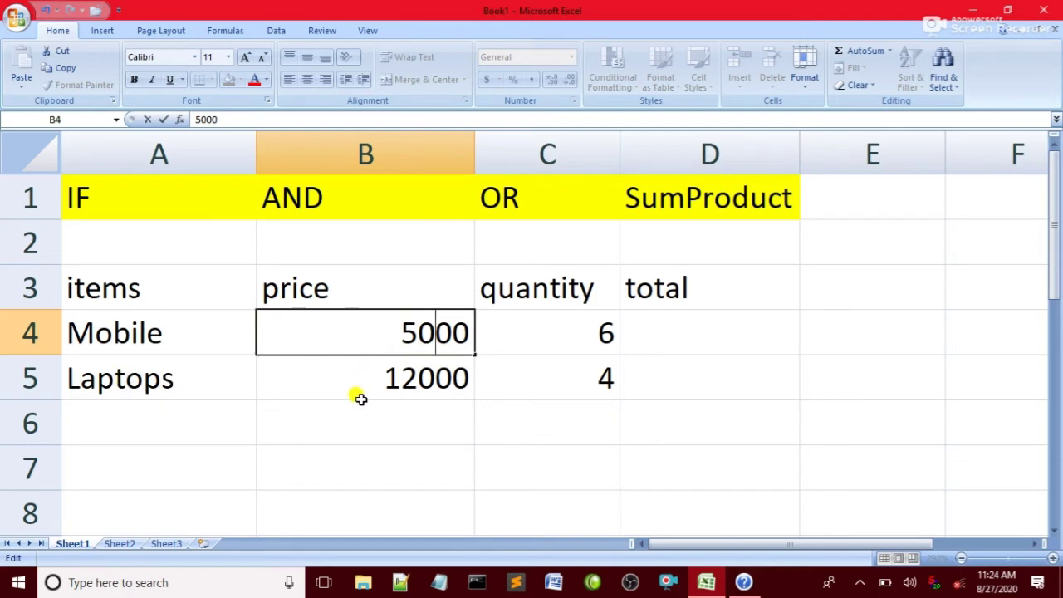
click(528, 297)
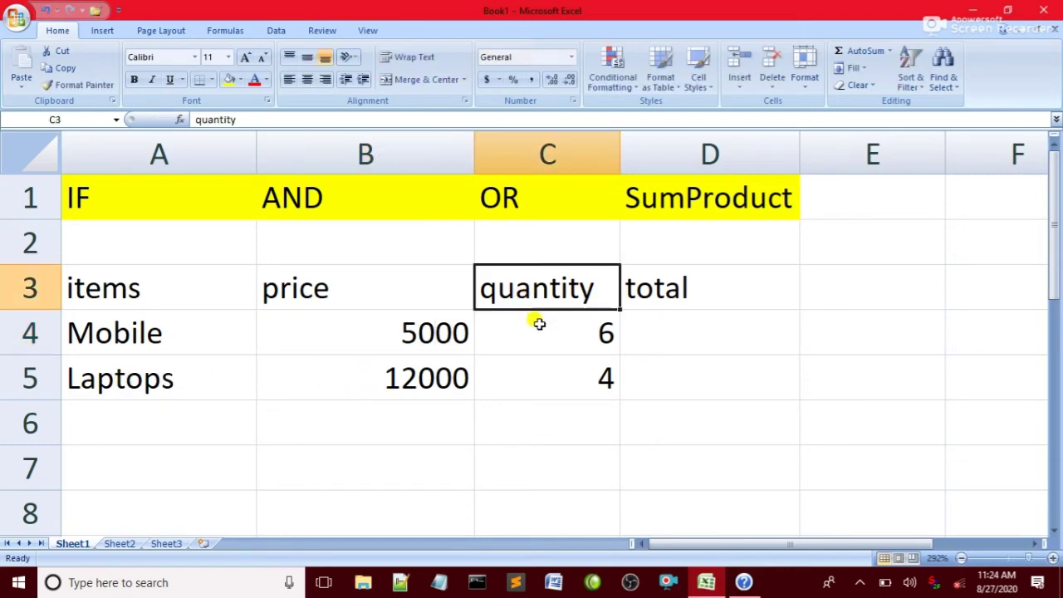
click(539, 329)
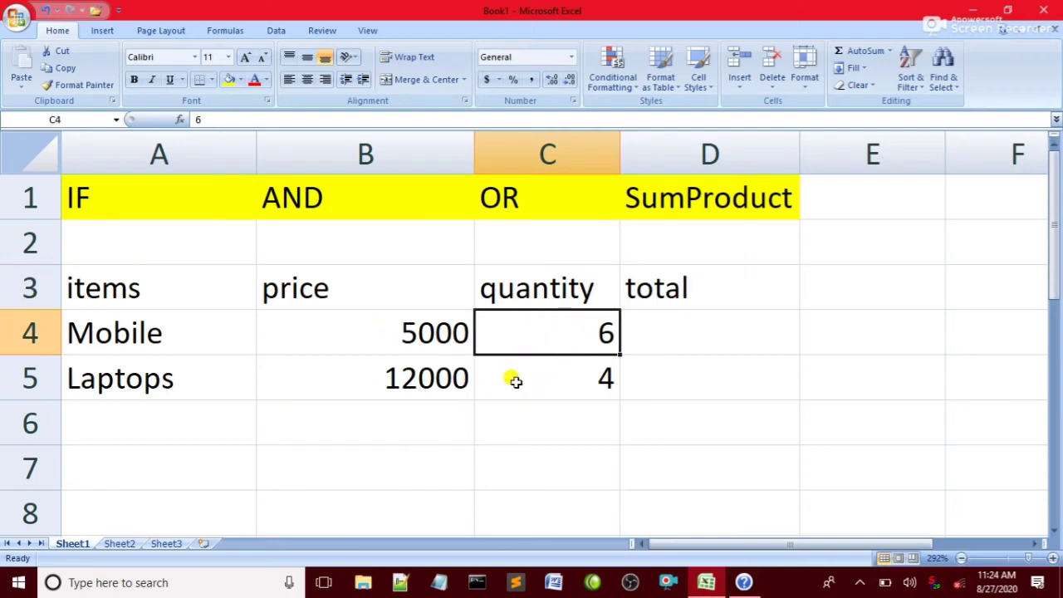
click(542, 381)
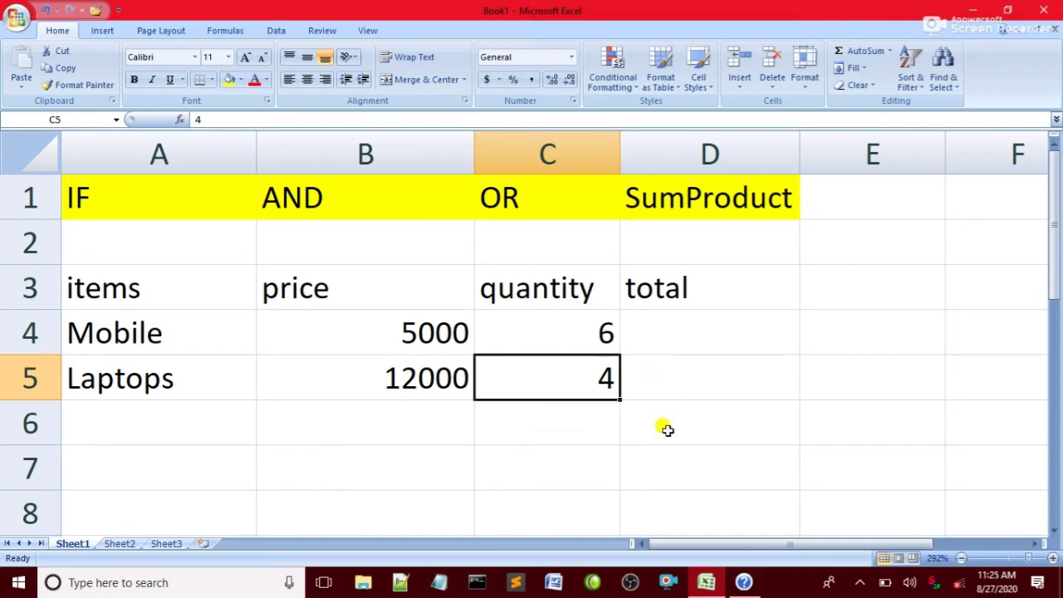
Enter the formula =B4*B4 in cell D4 as the Mobile total and select the cell.
click(653, 340)
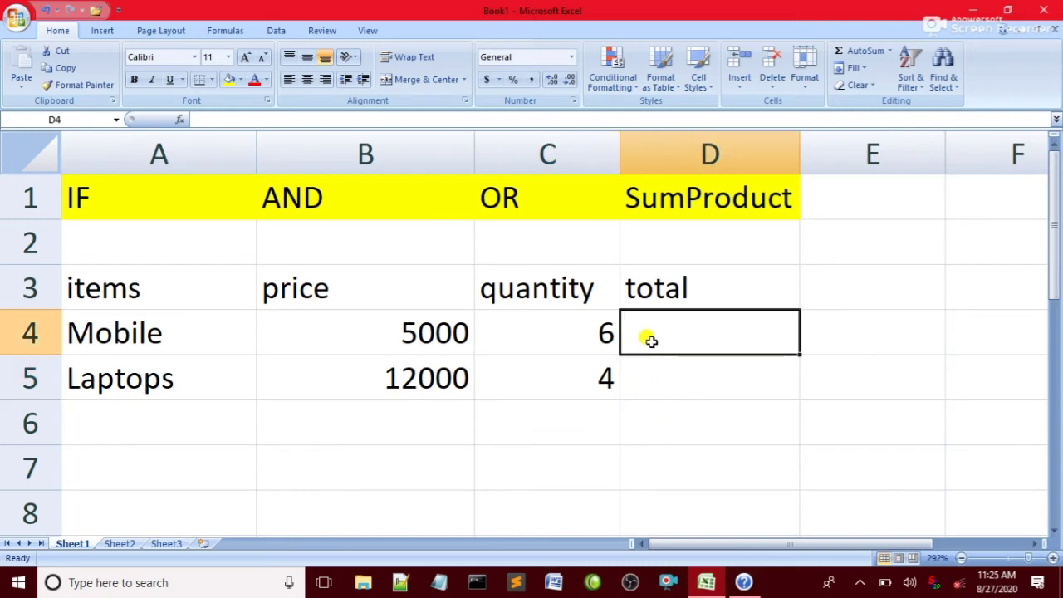
double_click(651, 341)
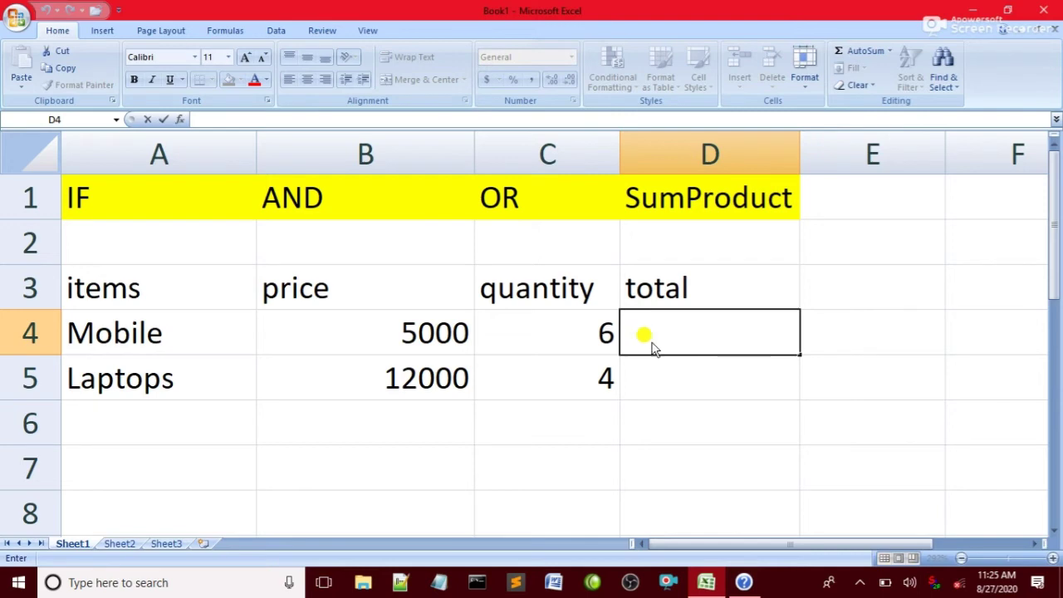
click(662, 380)
click(665, 319)
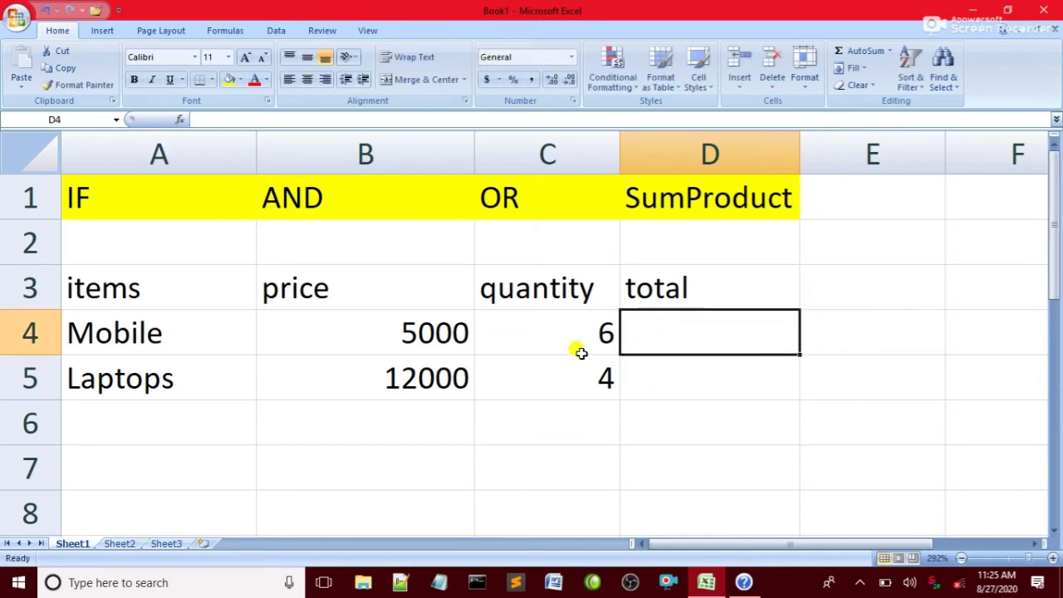
text(=)
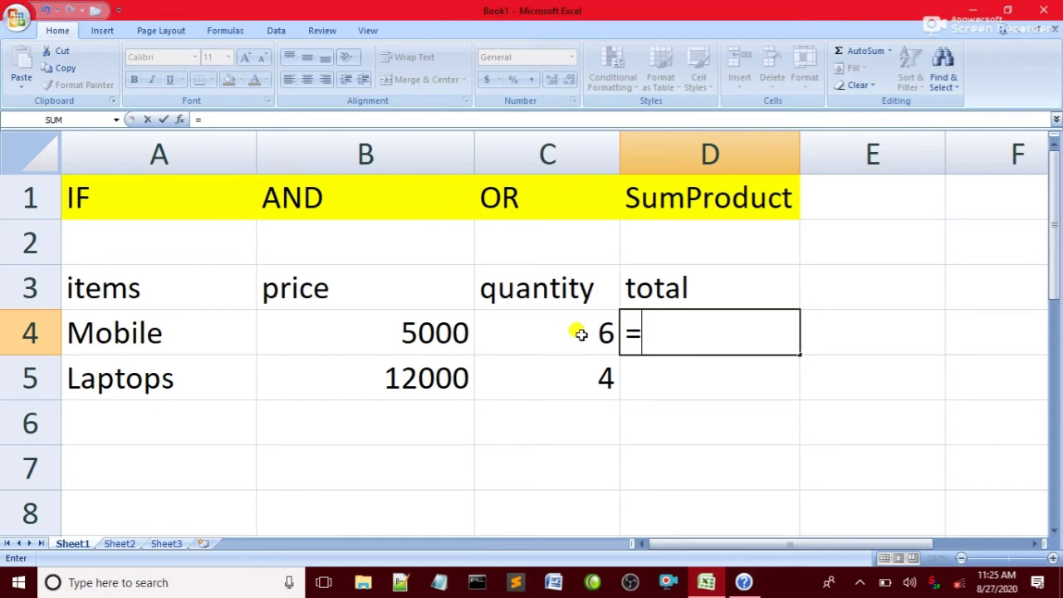
click(419, 352)
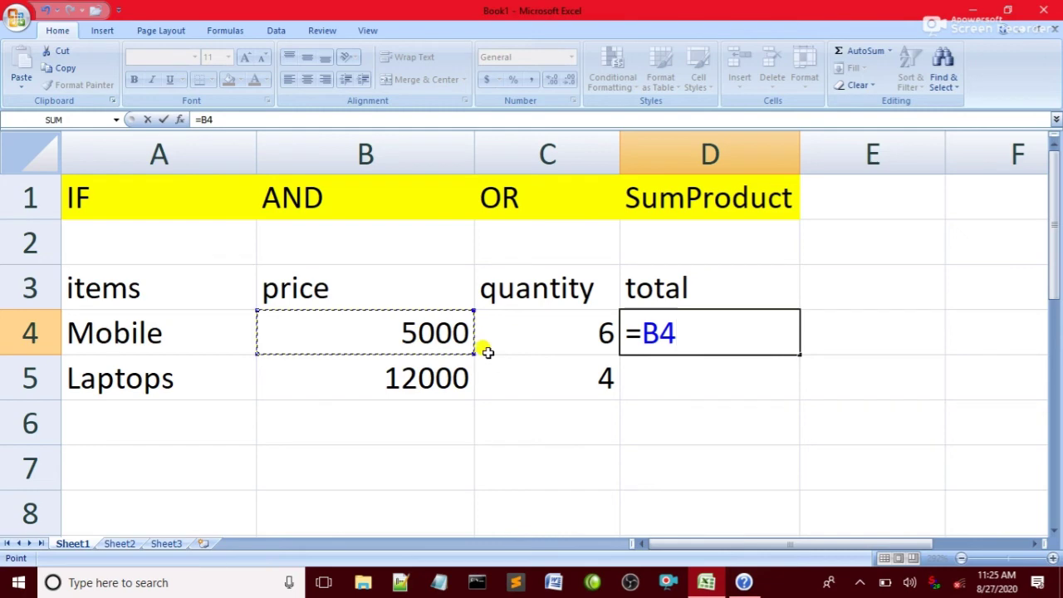
text(*)
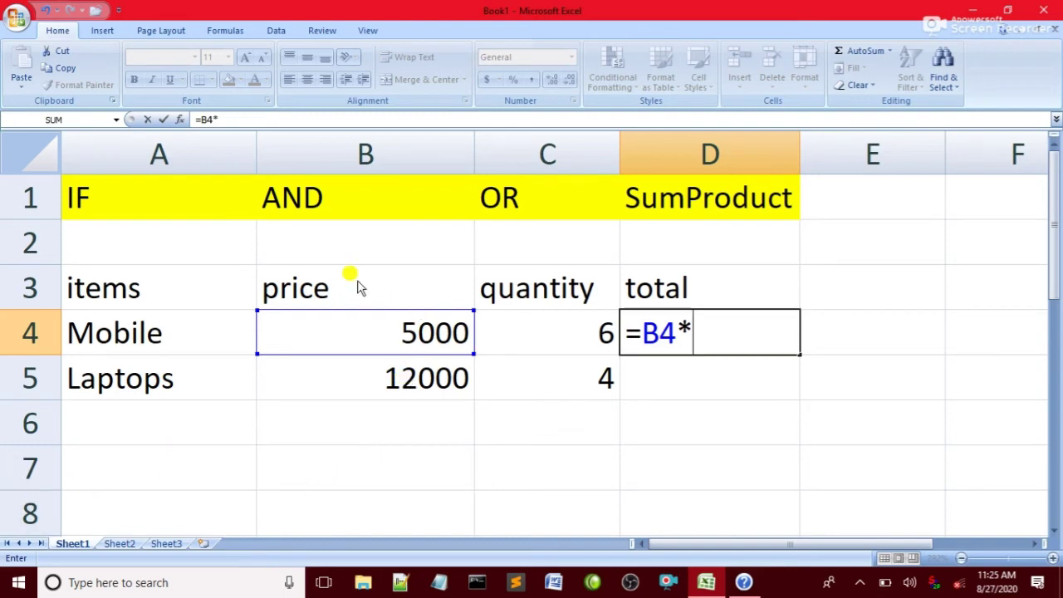
click(368, 334)
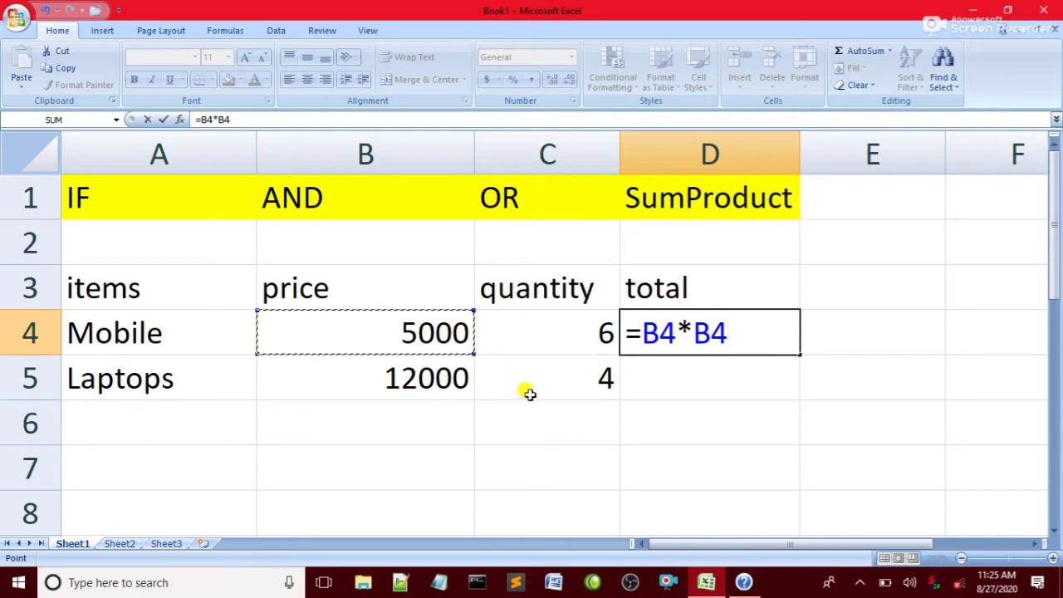
key(Return)
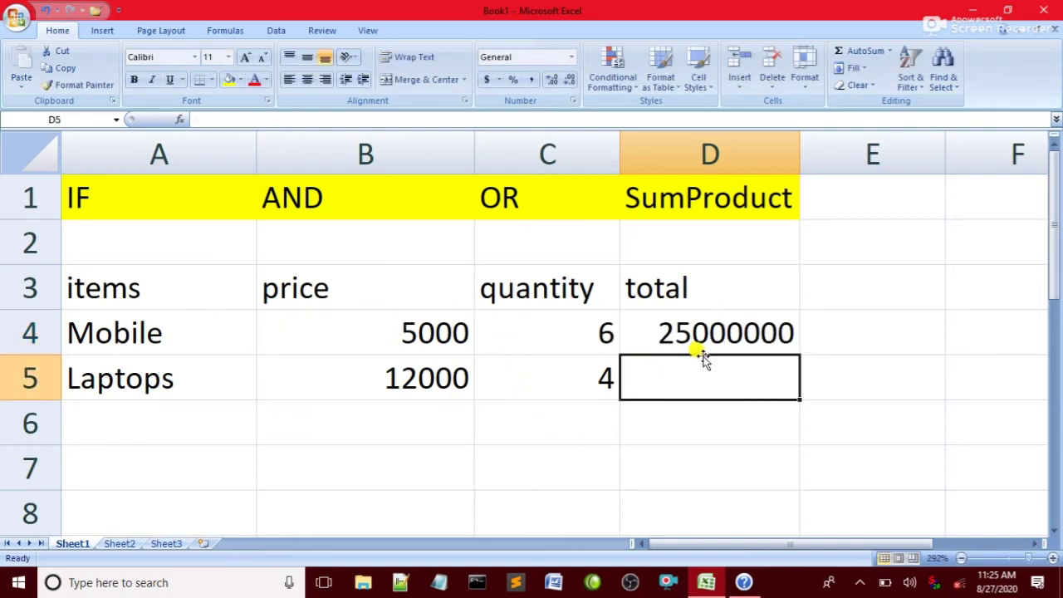
click(656, 327)
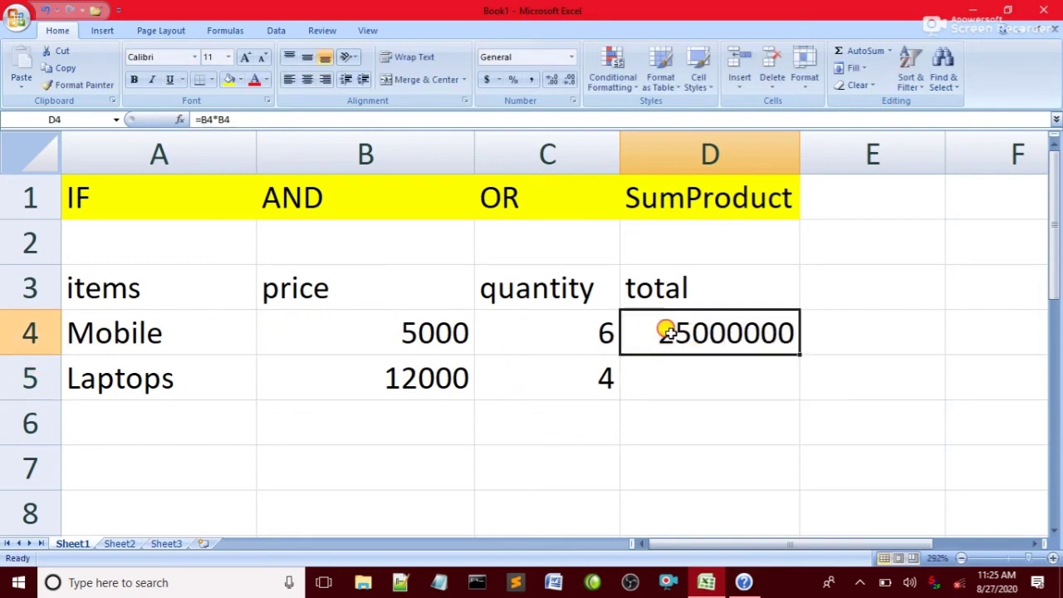
Calculate the Laptops total in cell D5 with the formula =C5*B5.
click(660, 375)
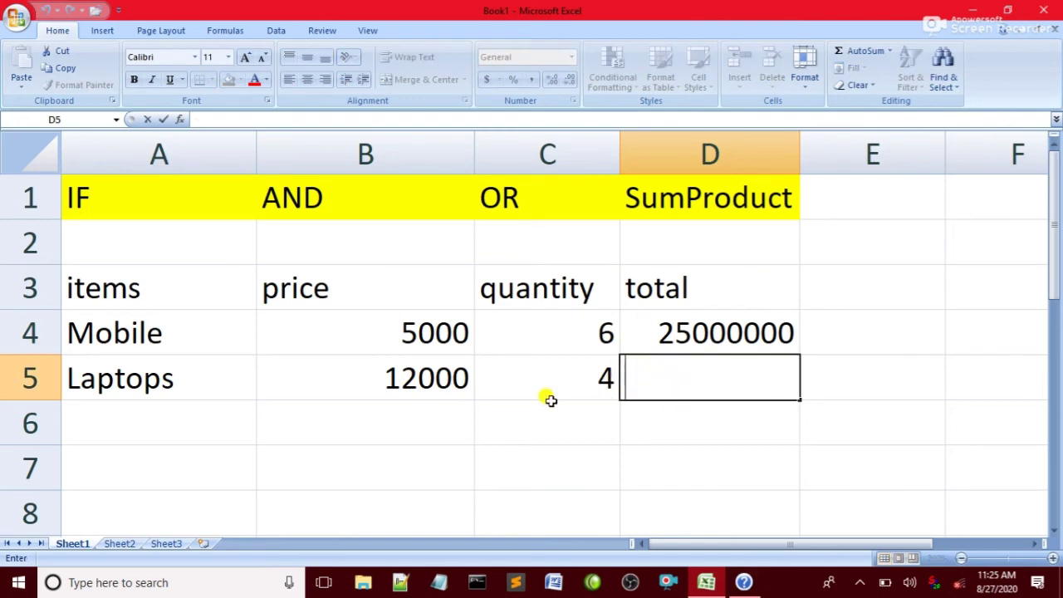
click(579, 379)
click(694, 380)
click(564, 380)
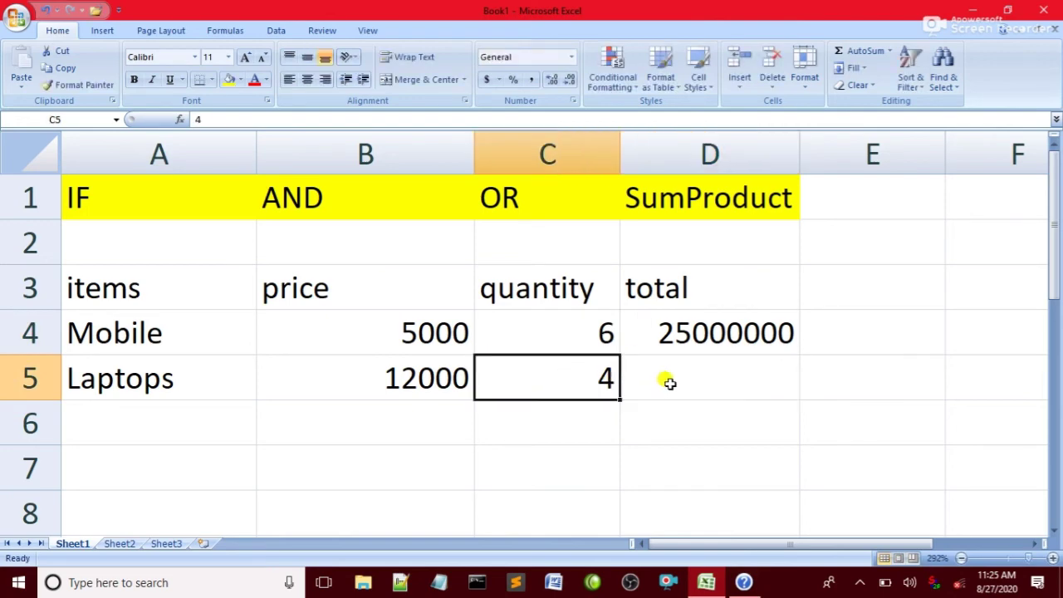
click(667, 382)
text(=)
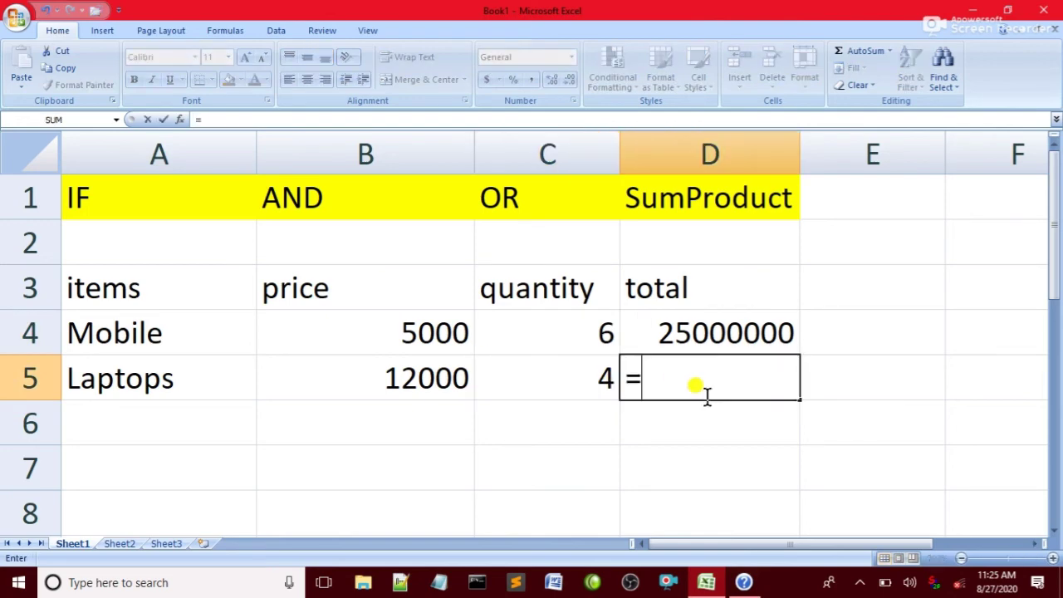
click(543, 384)
text(8)
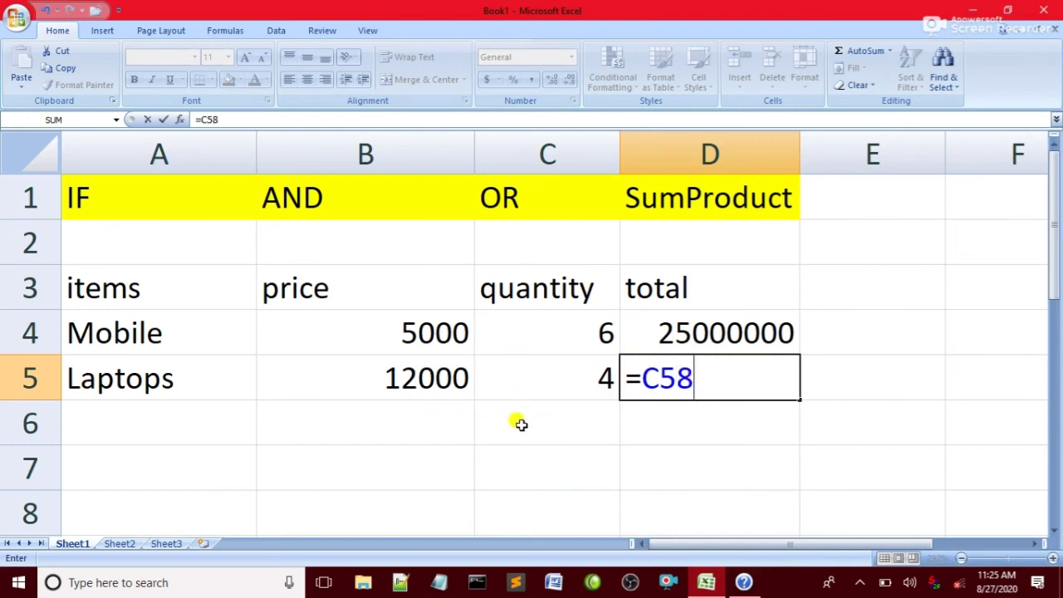
key(BackSpace)
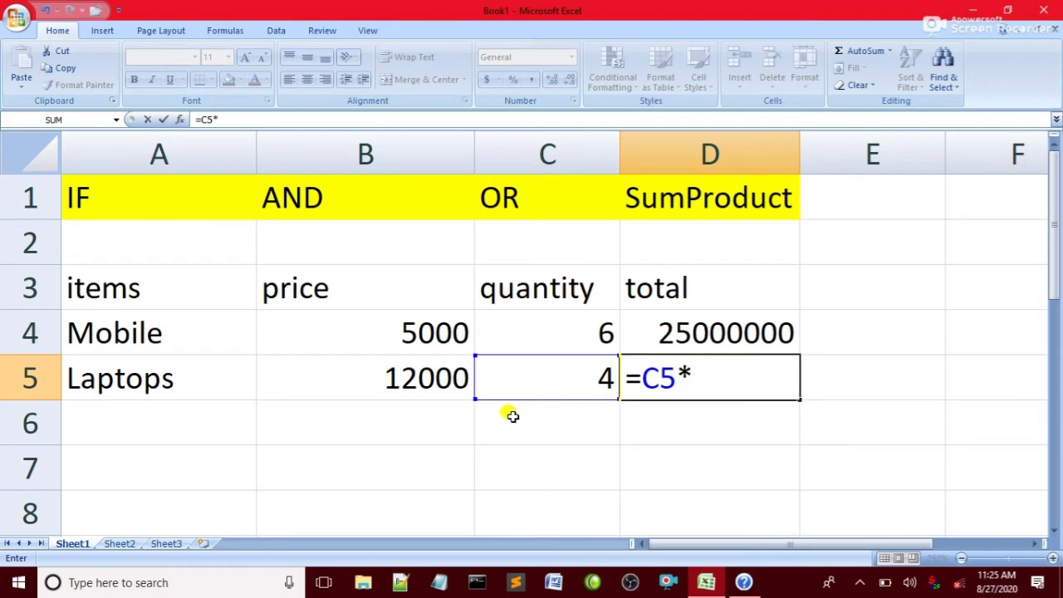
text(*)
click(344, 372)
key(Return)
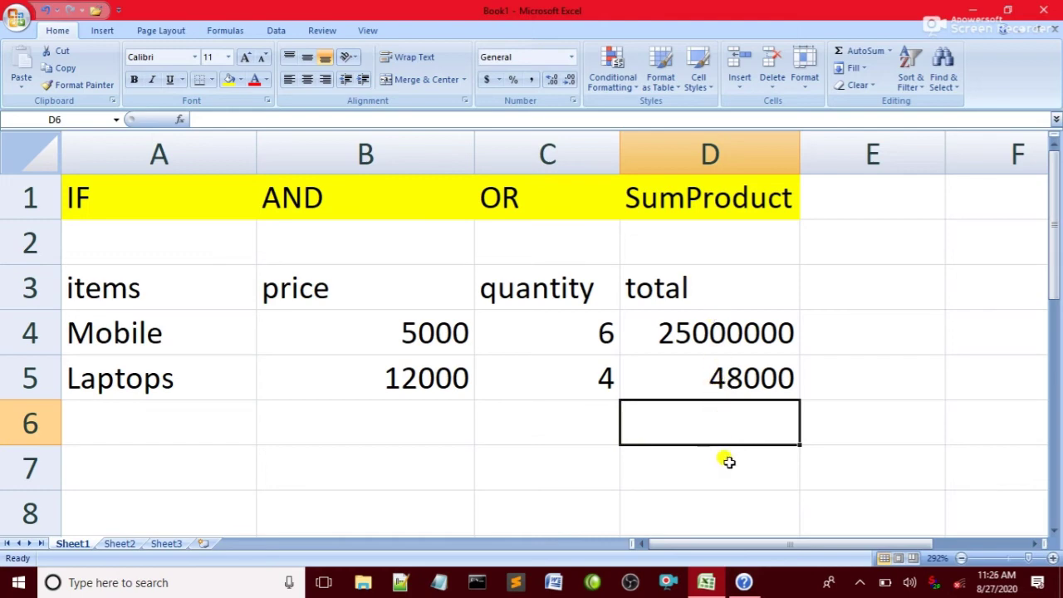
Add up the two item totals in cell D6 with =SUM(D4:D5) and select that cell.
text(=)
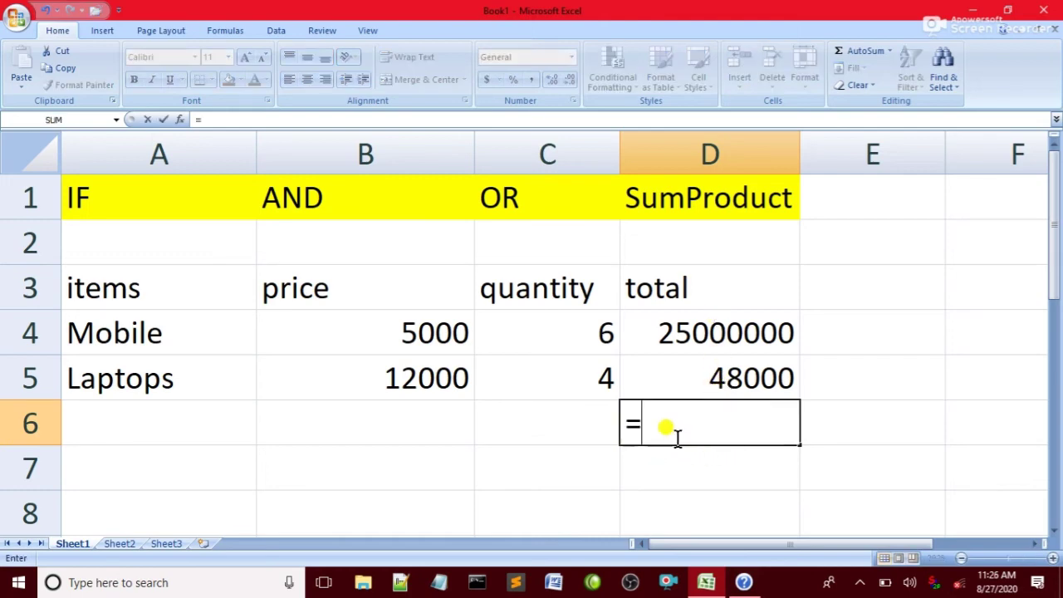
text(sum()
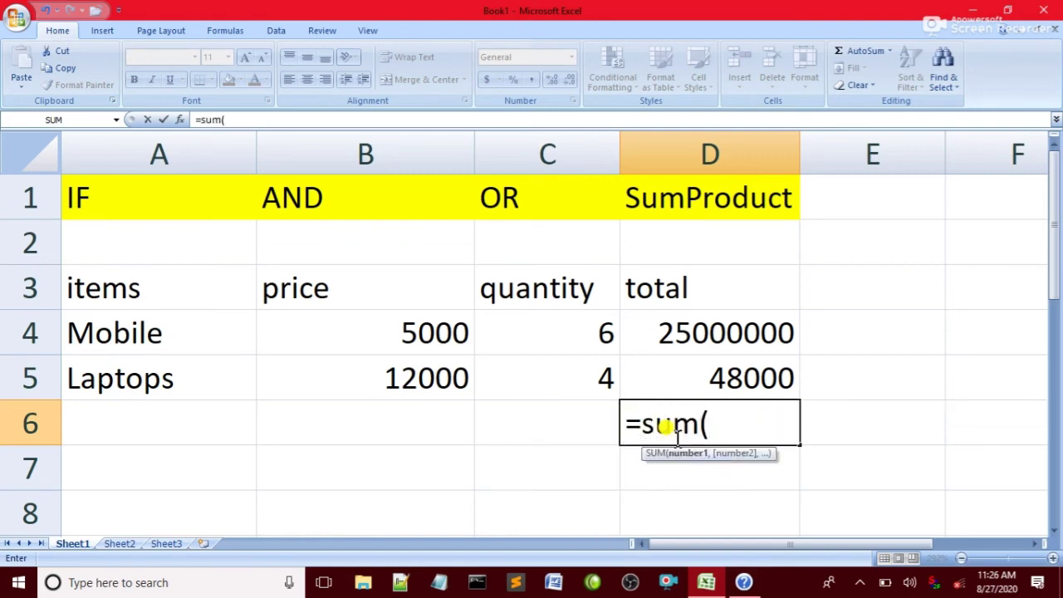
drag(698, 304, 704, 376)
click(802, 336)
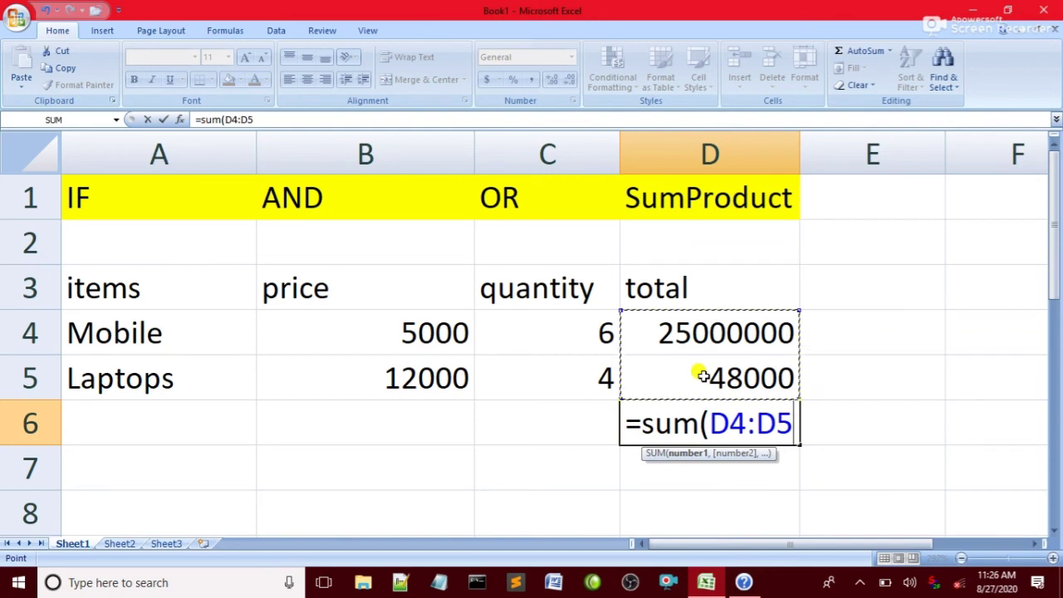
text())
key(Return)
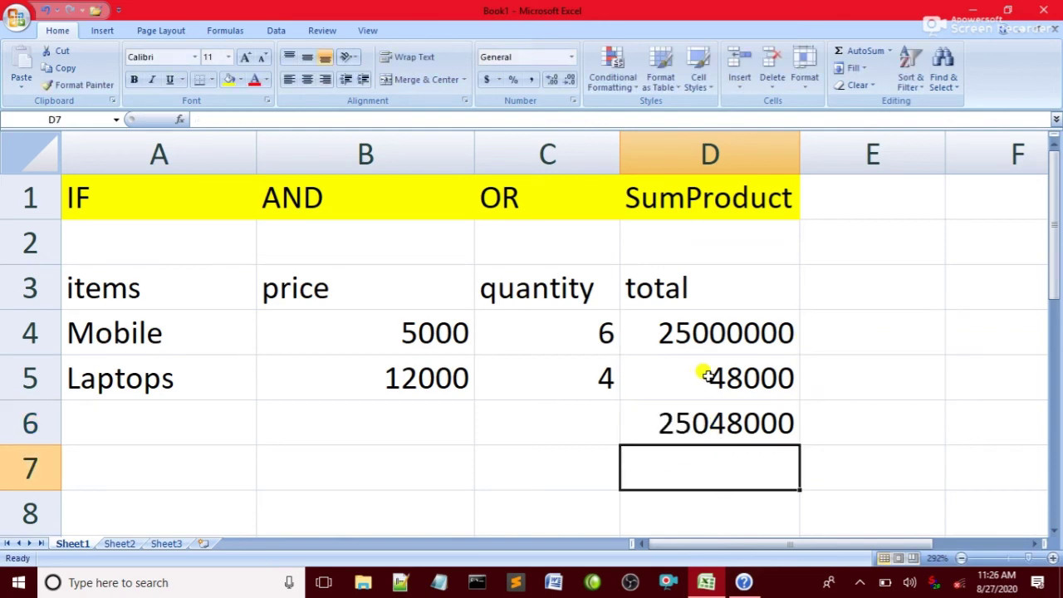
click(635, 422)
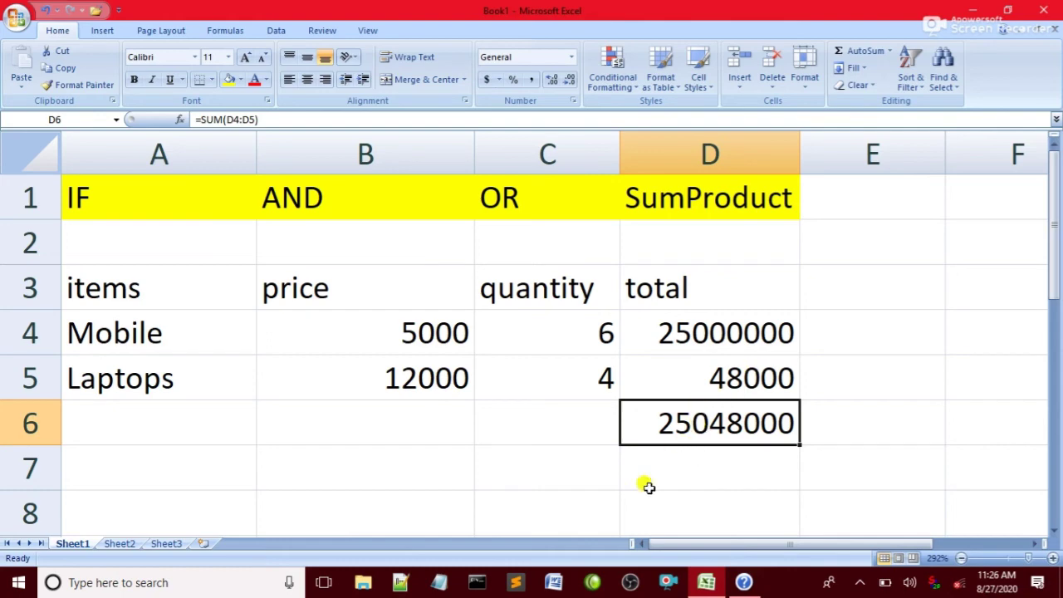
Calculate the overall total in cell B7 with =SUMPRODUCT(B4:B5,C4:C5) and inspect its formula.
click(451, 478)
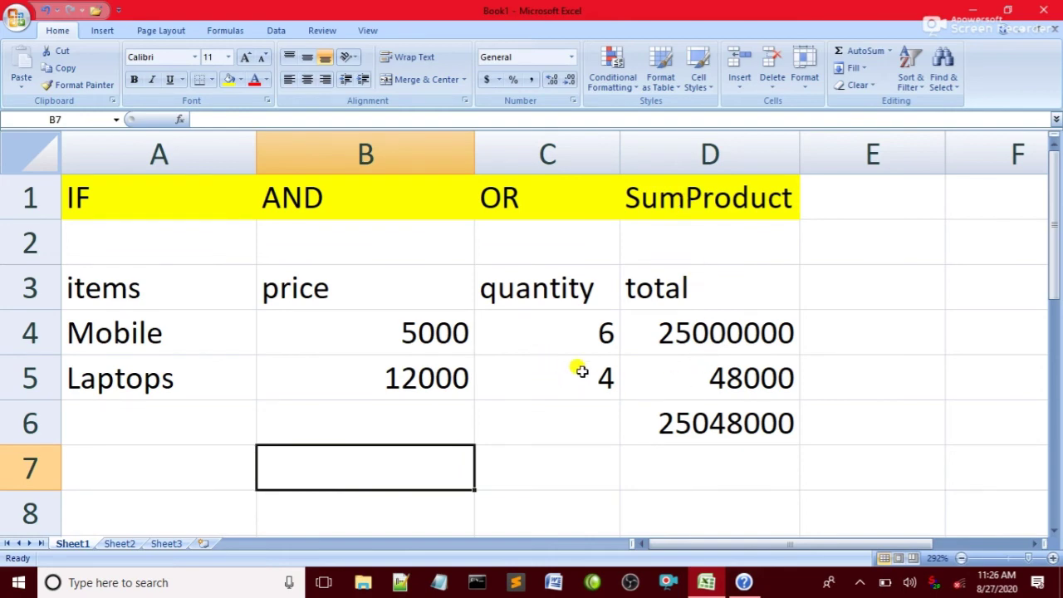
text(=)
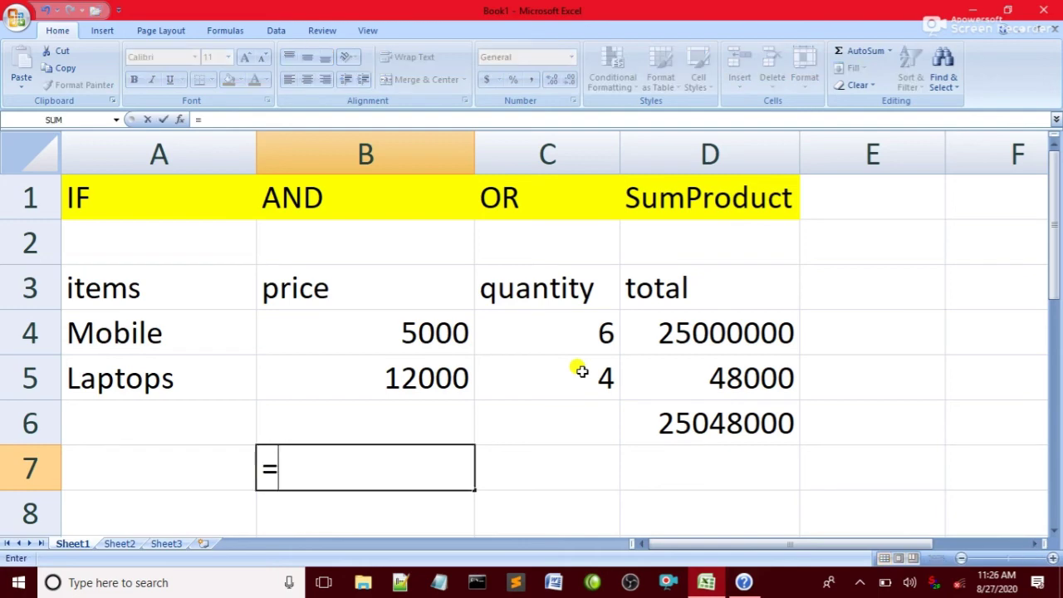
text(sum)
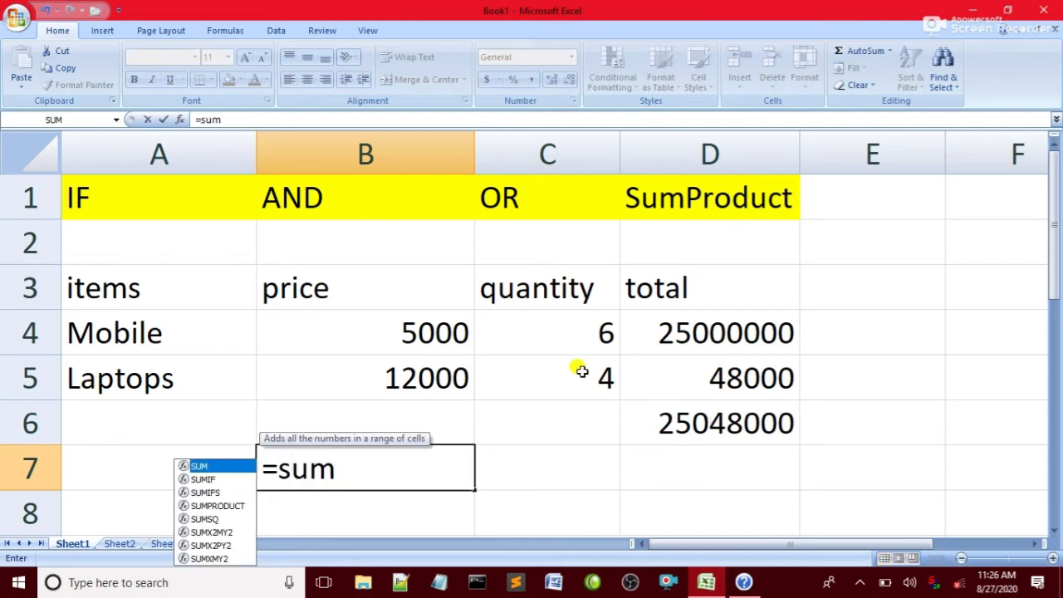
text(produc)
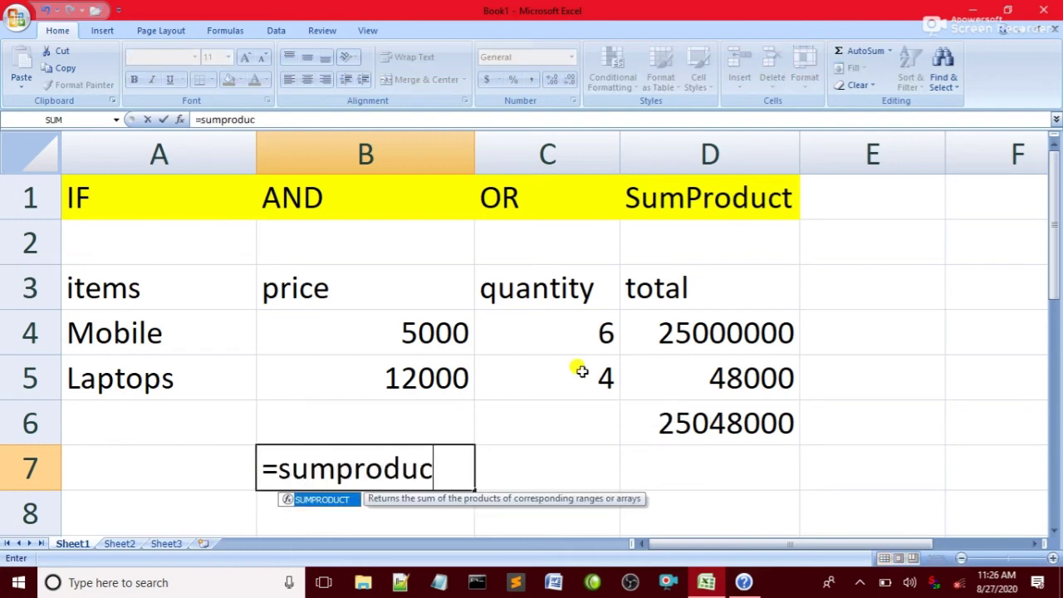
text(t()
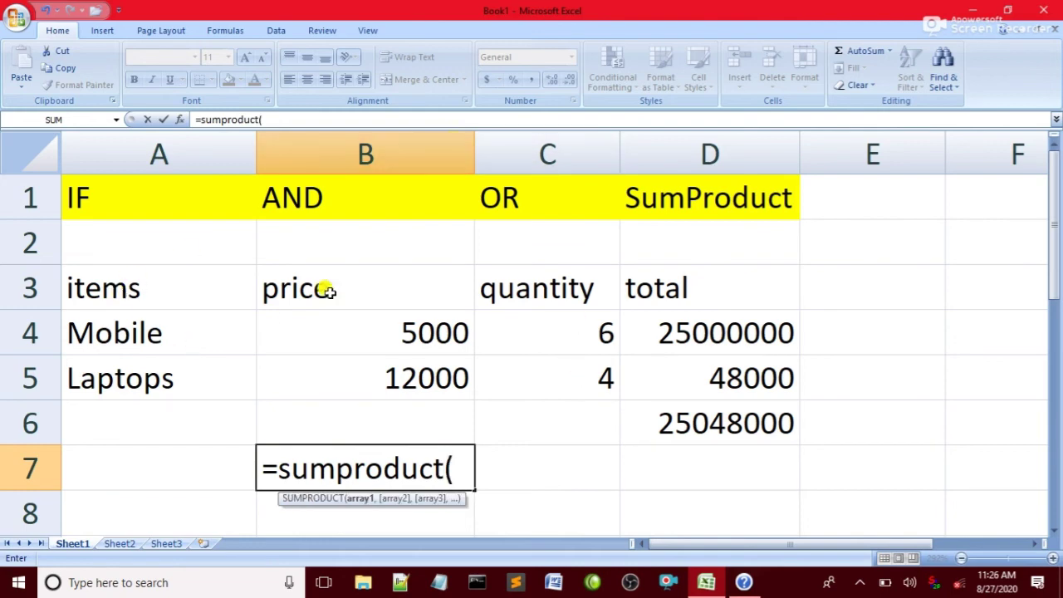
drag(398, 331, 418, 401)
text(,)
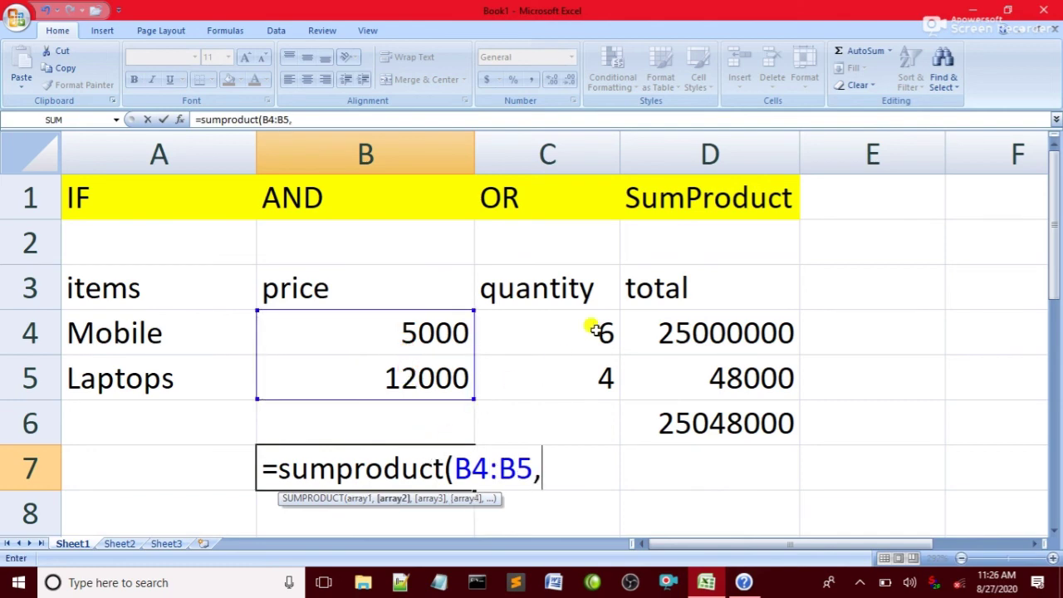
drag(594, 331, 600, 375)
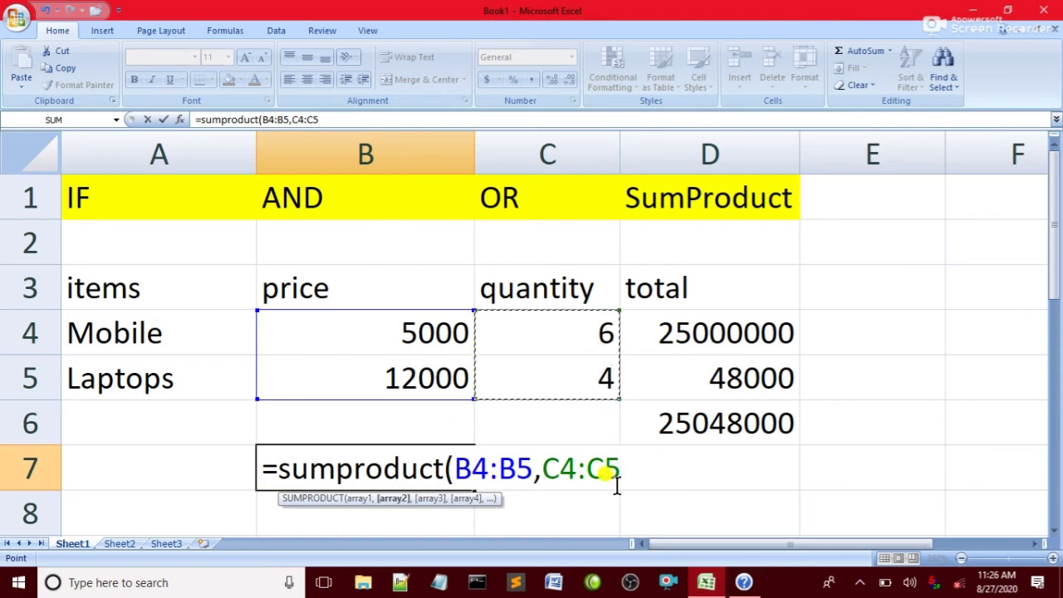
text())
key(Return)
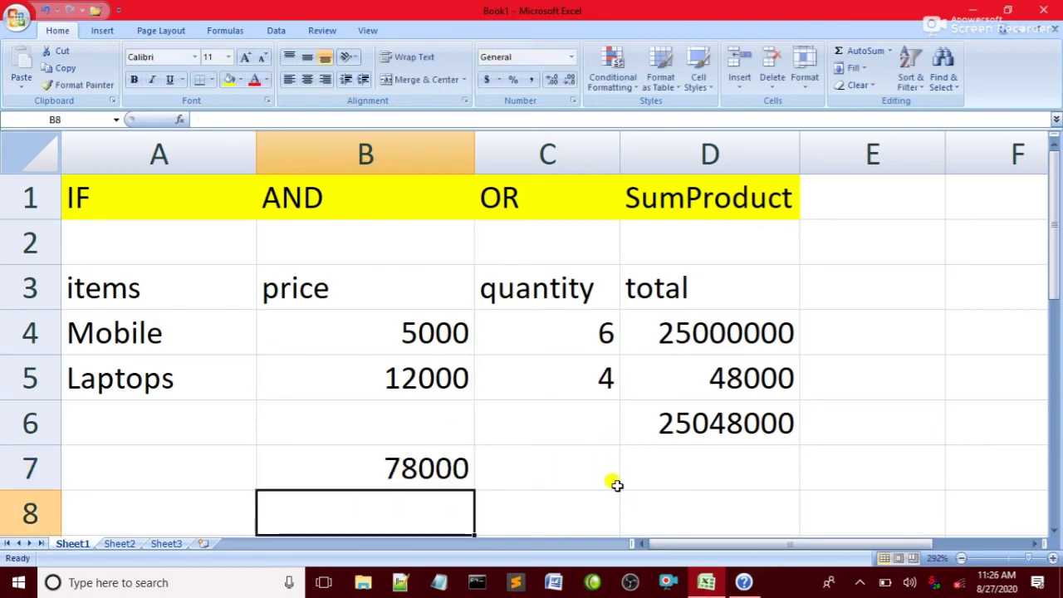
click(362, 469)
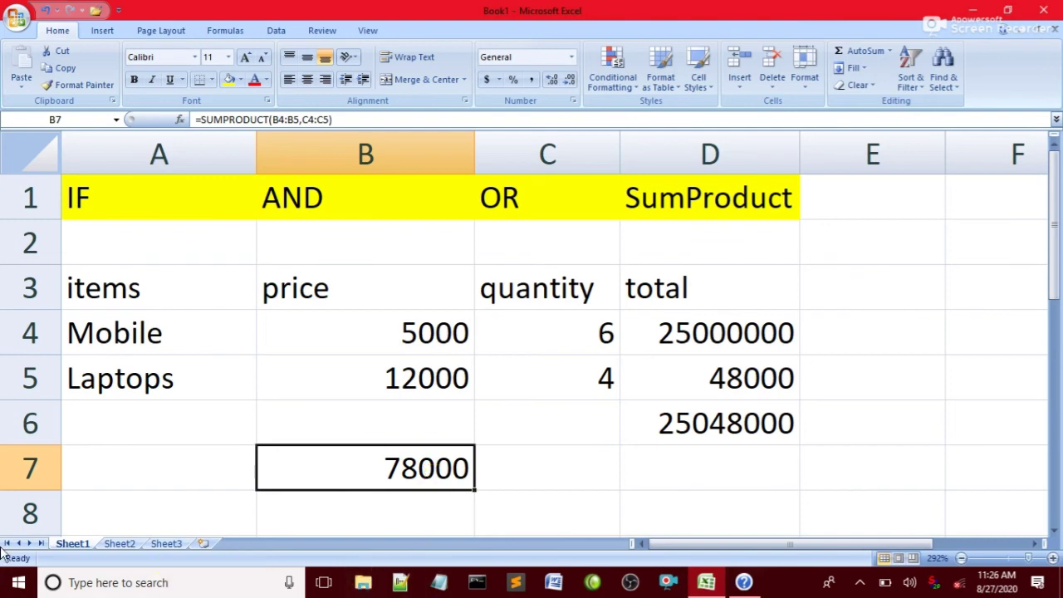
double_click(356, 469)
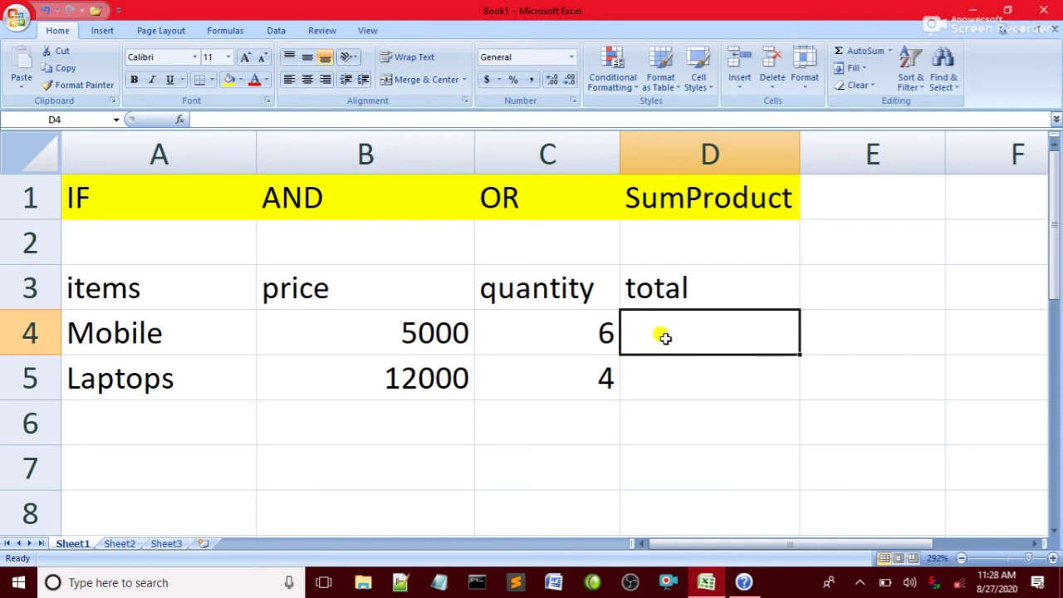
Calculate the Mobile total in cell D4 with the formula =C4*B4.
text(=)
click(537, 332)
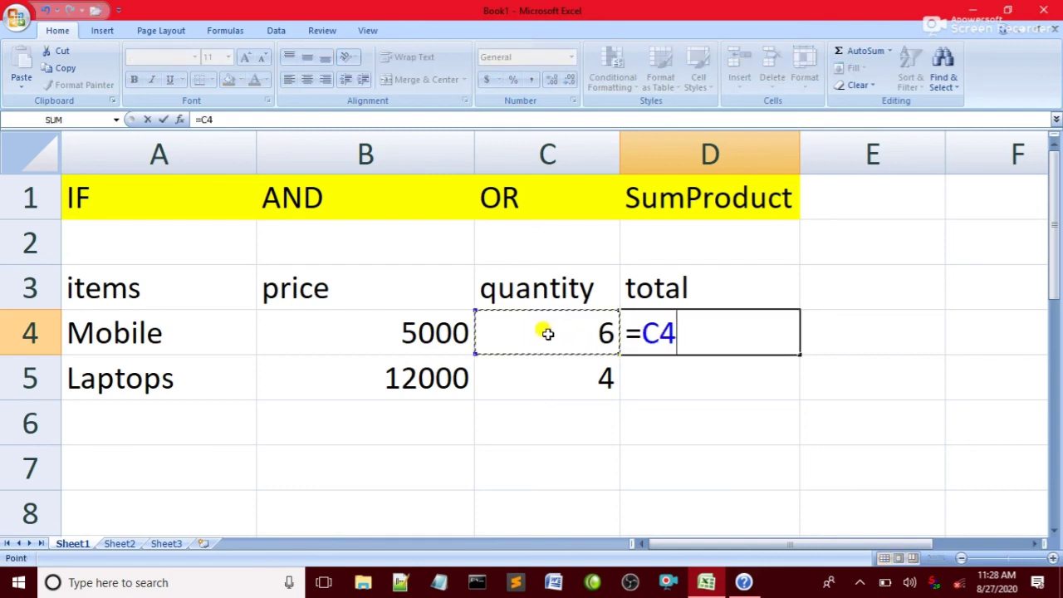
text(*)
click(452, 332)
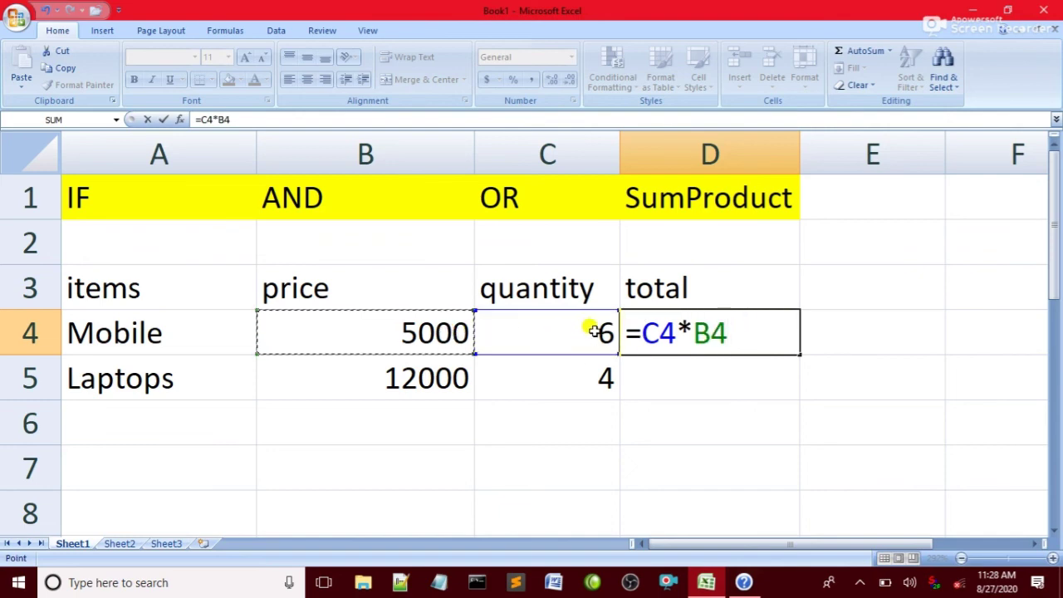
key(Return)
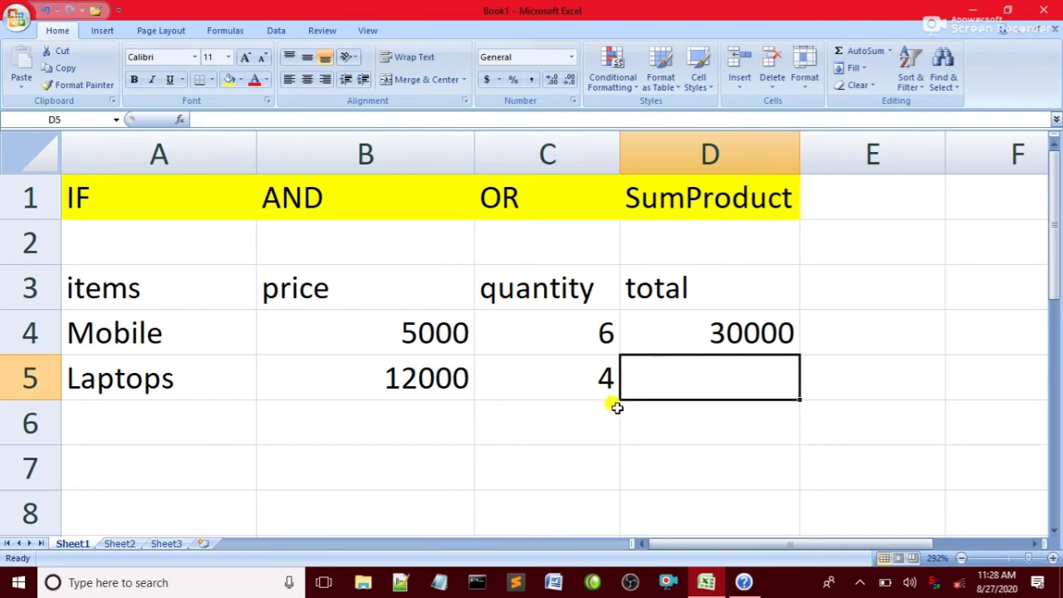
Calculate the Laptops total in cell D5 by multiplying quantity and price with =C5*B5.
text(=)
click(516, 383)
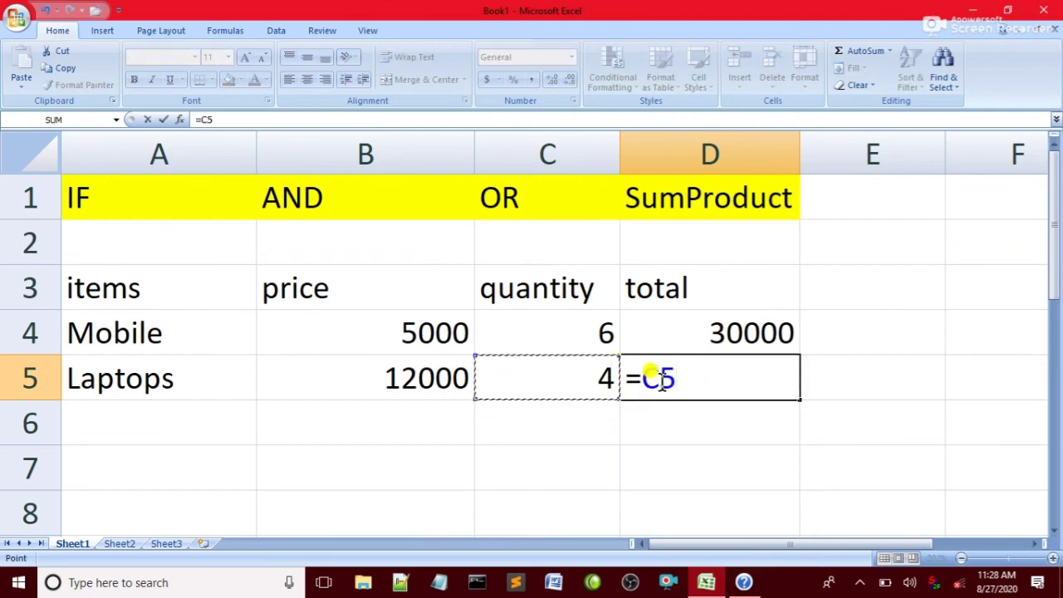
text(*)
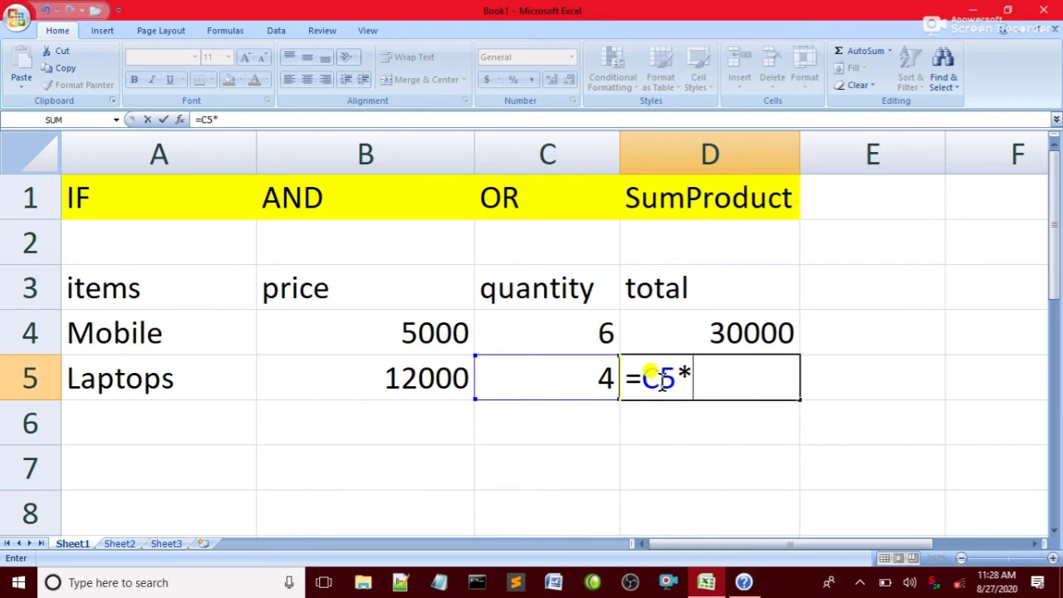
click(403, 386)
key(Return)
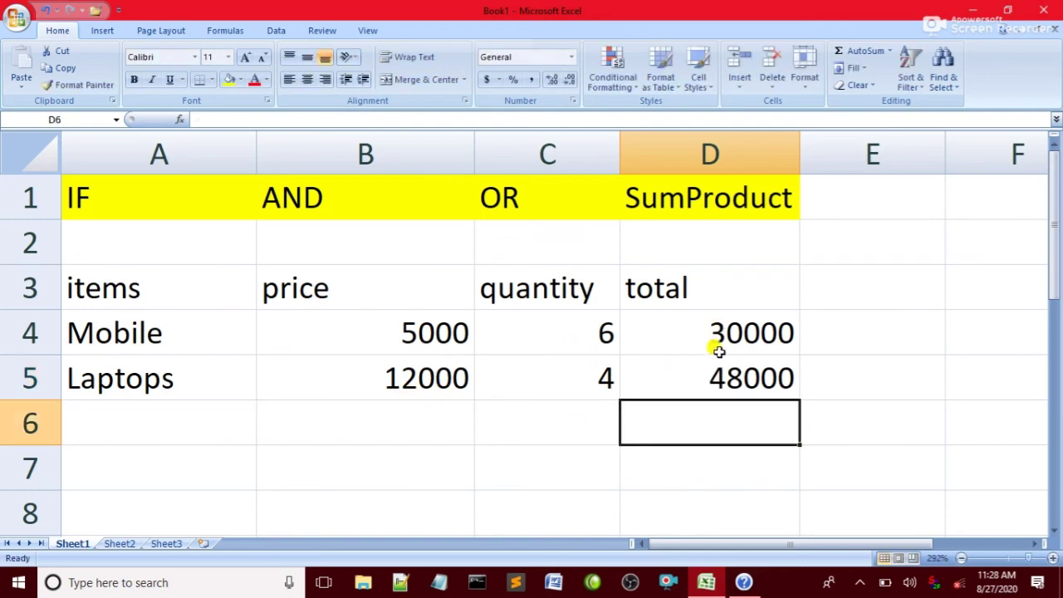
Add up the Mobile and Laptops totals in cell D6 with the formula =sum(D4:D5).
text(=)
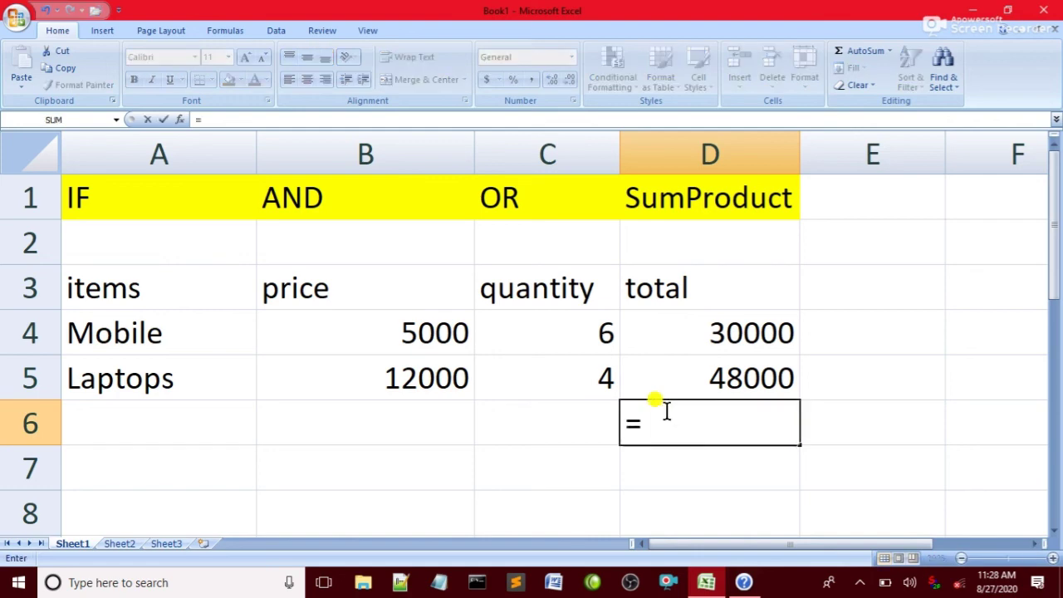
text(sum)
text(()
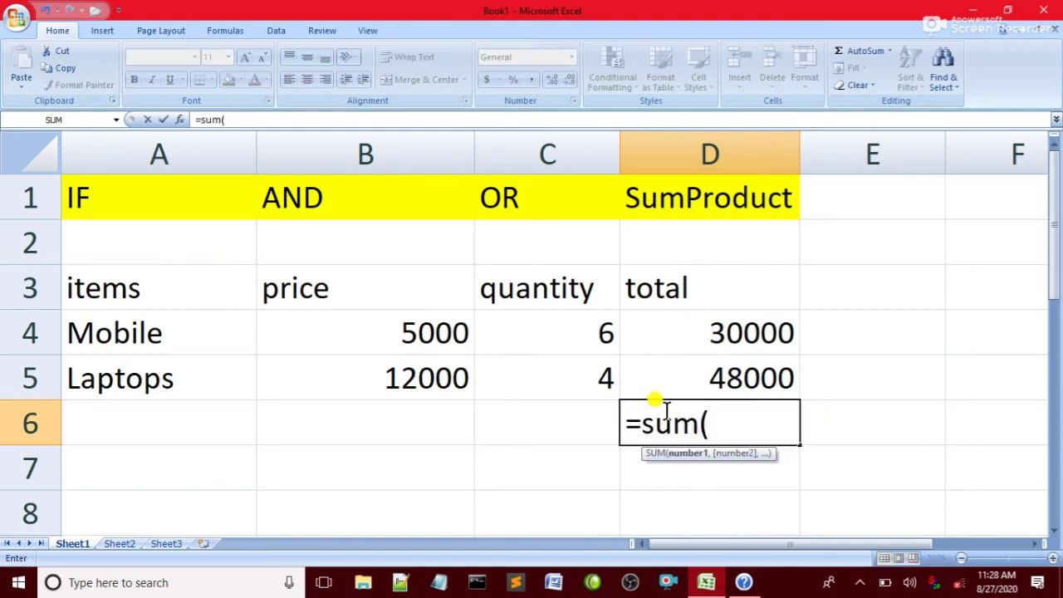
drag(694, 334, 695, 373)
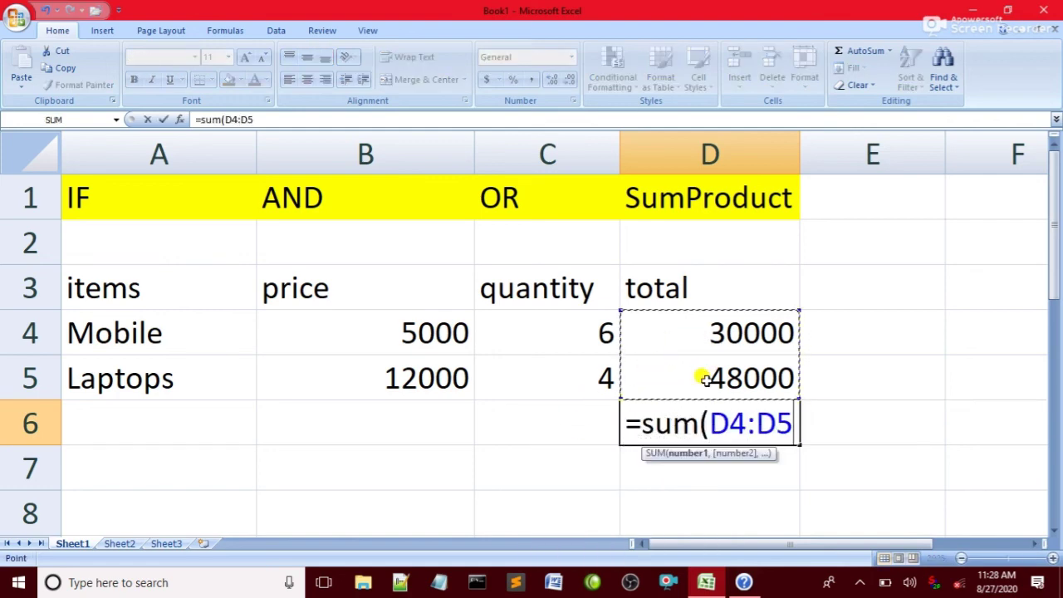
text())
key(Return)
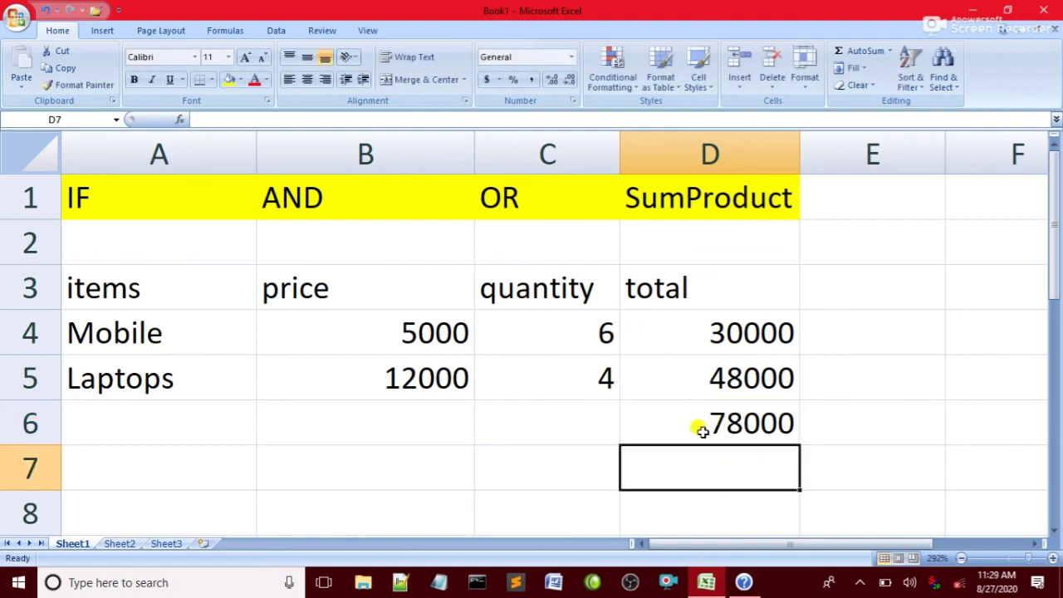
drag(675, 428, 837, 427)
Write sumproduct( in cell B7 without an equals sign and try to pick the price cells as its first range.
click(305, 482)
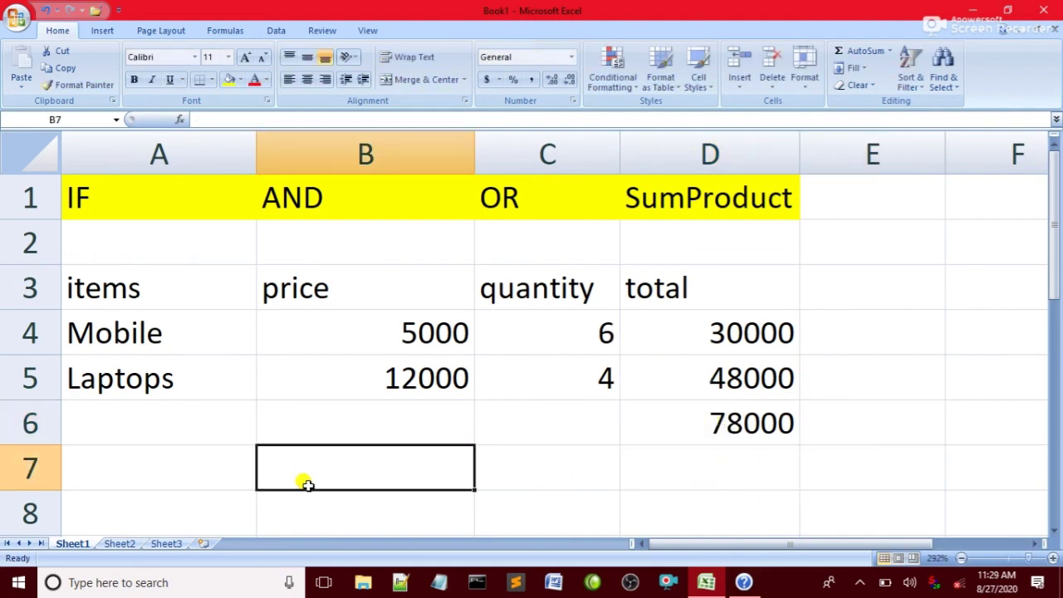
text(sum)
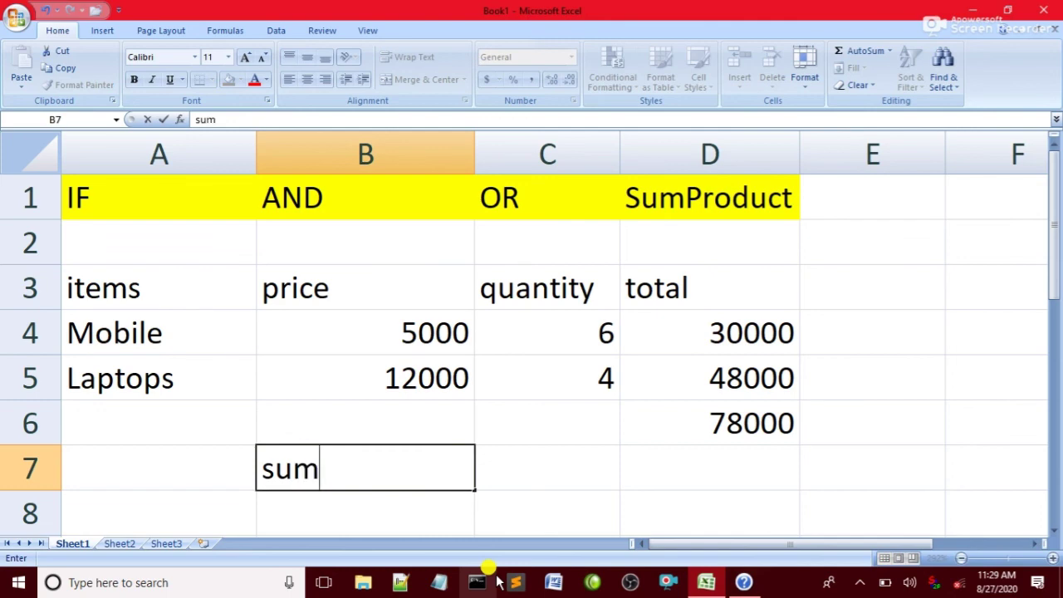
text(pro)
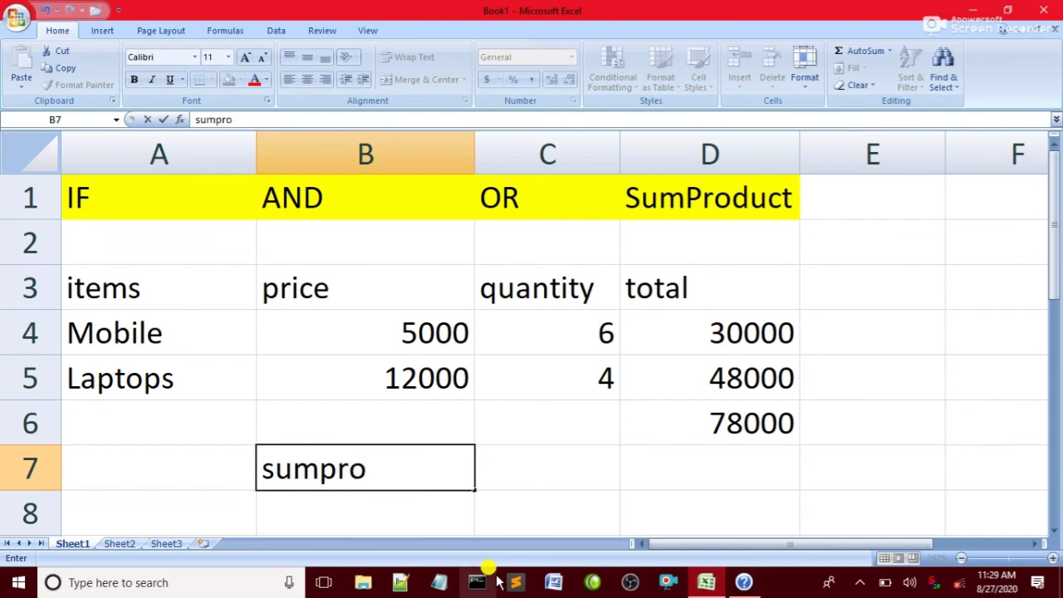
text(duct)
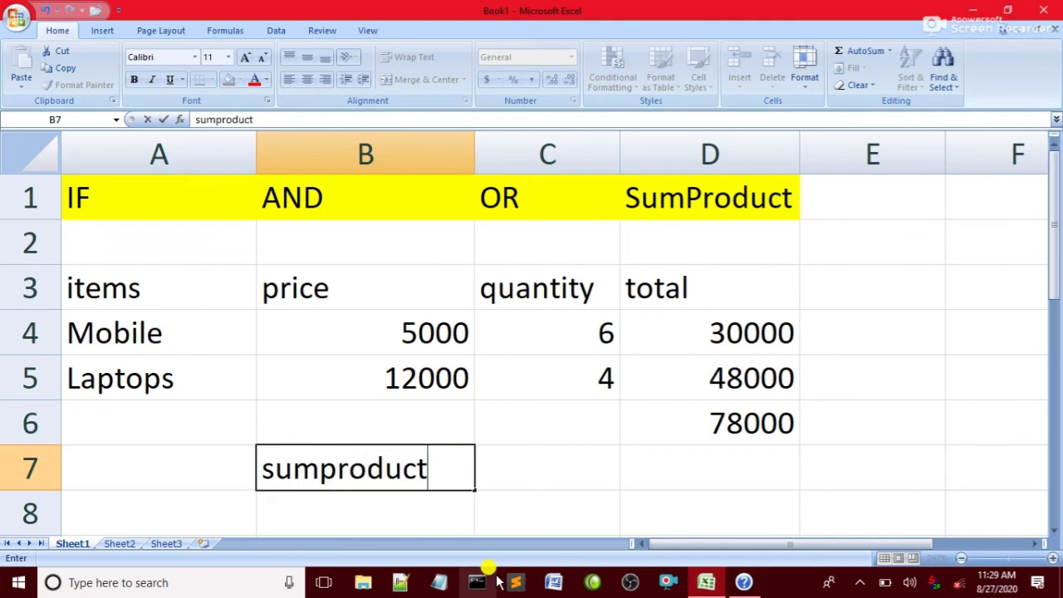
text(()
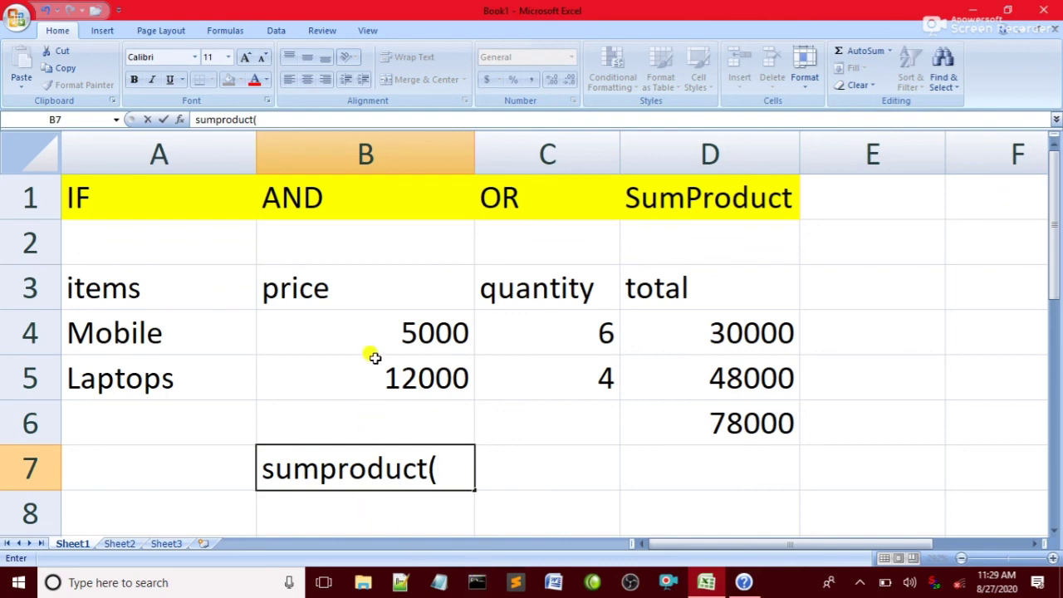
drag(374, 345, 437, 445)
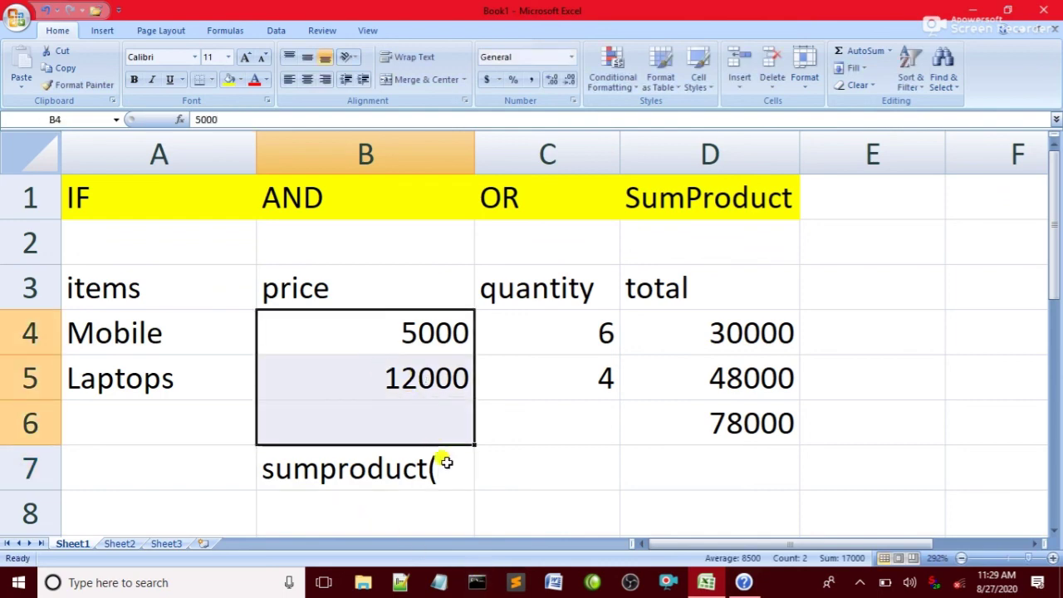
Turn the entry in cell B7 into the complete formula =sumproduct(B4:B5,C4:C5), using the price and quantity ranges.
click(444, 465)
double_click(262, 471)
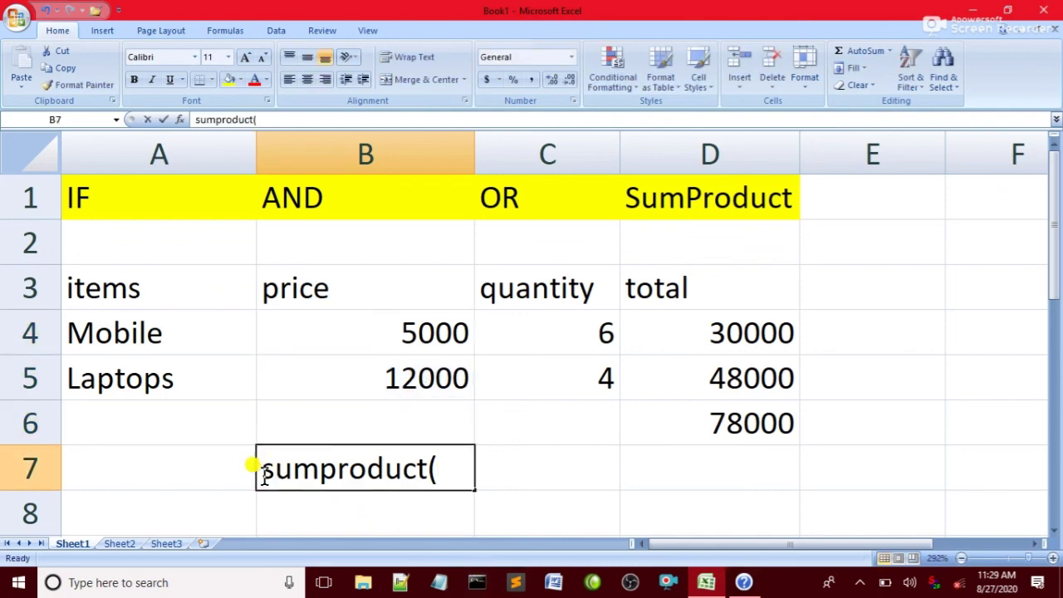
text(=)
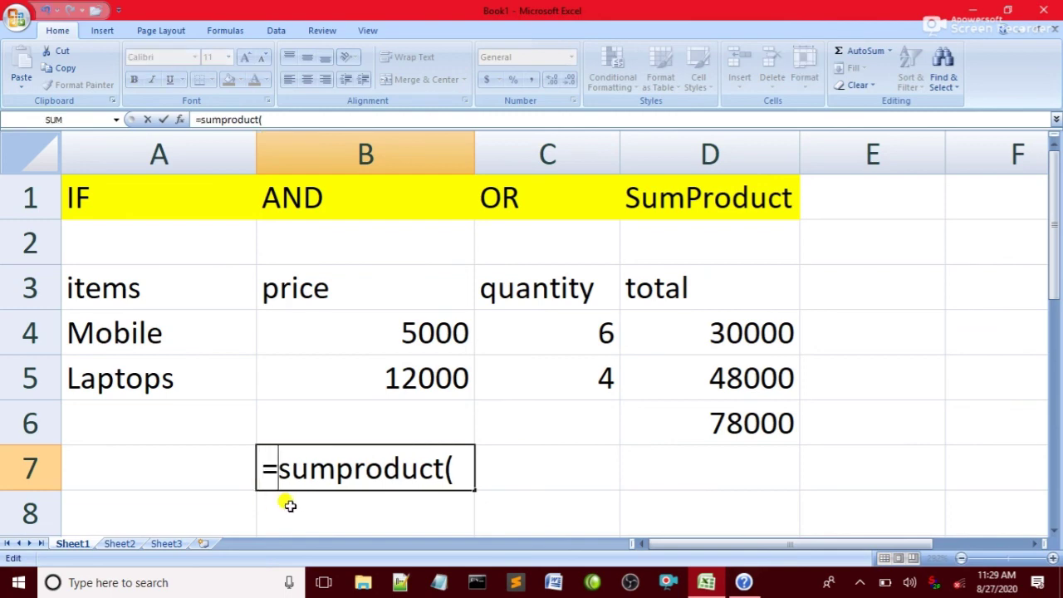
click(452, 470)
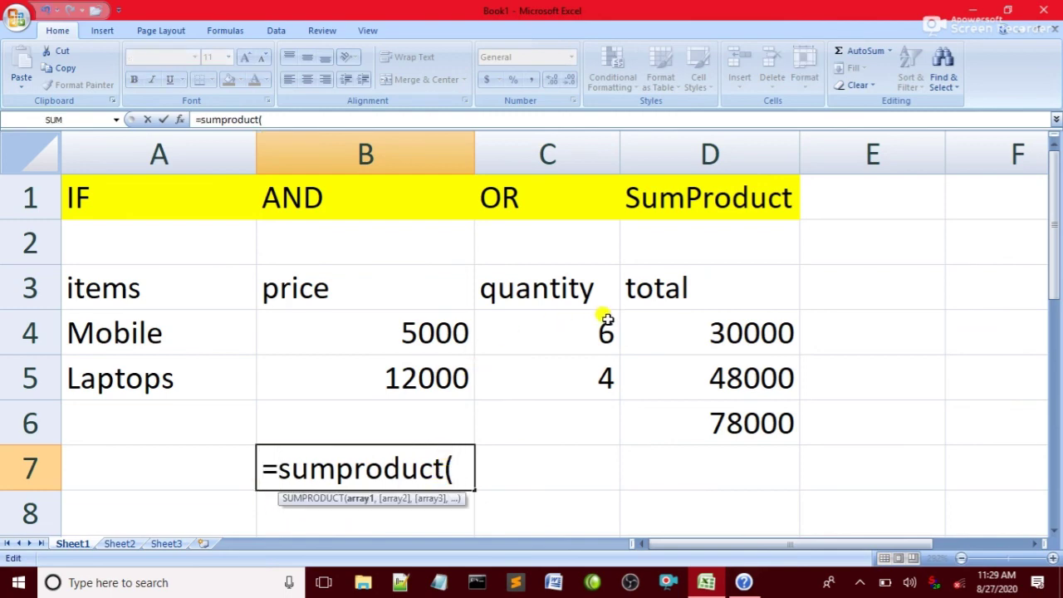
drag(395, 326, 402, 387)
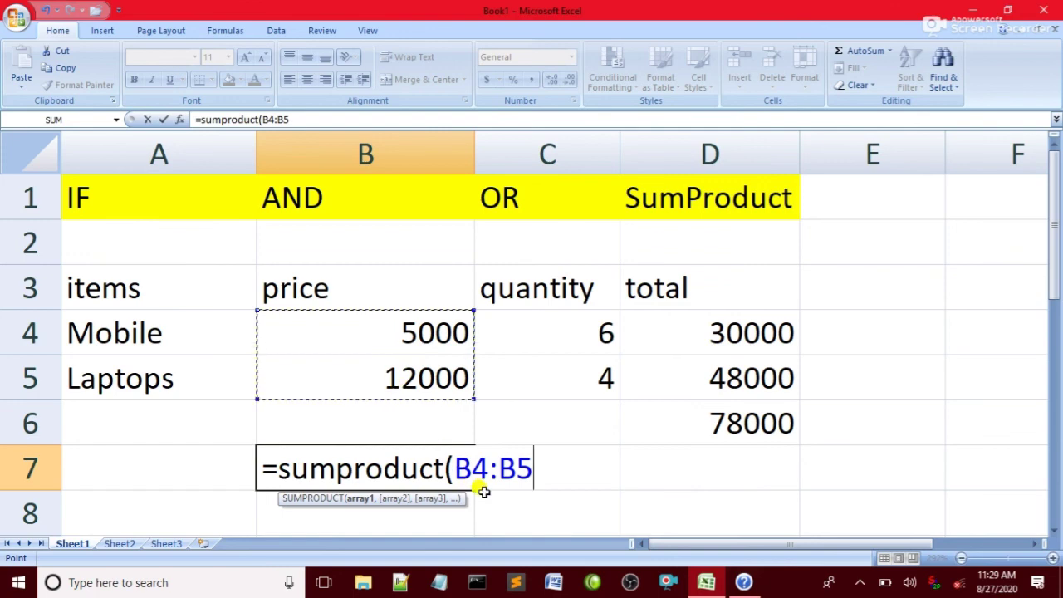
text(,)
drag(530, 326, 559, 372)
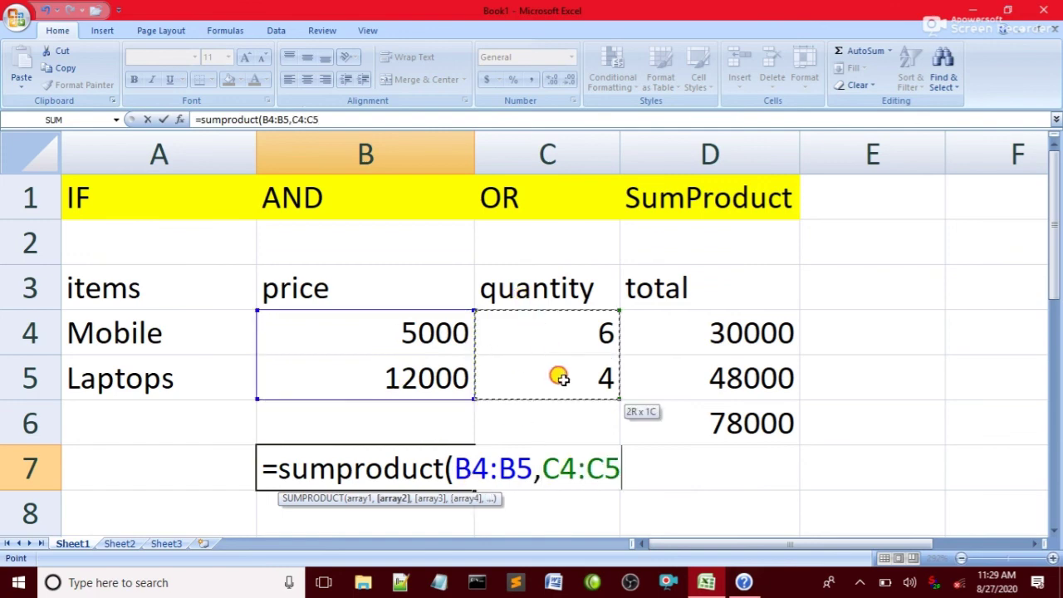
text())
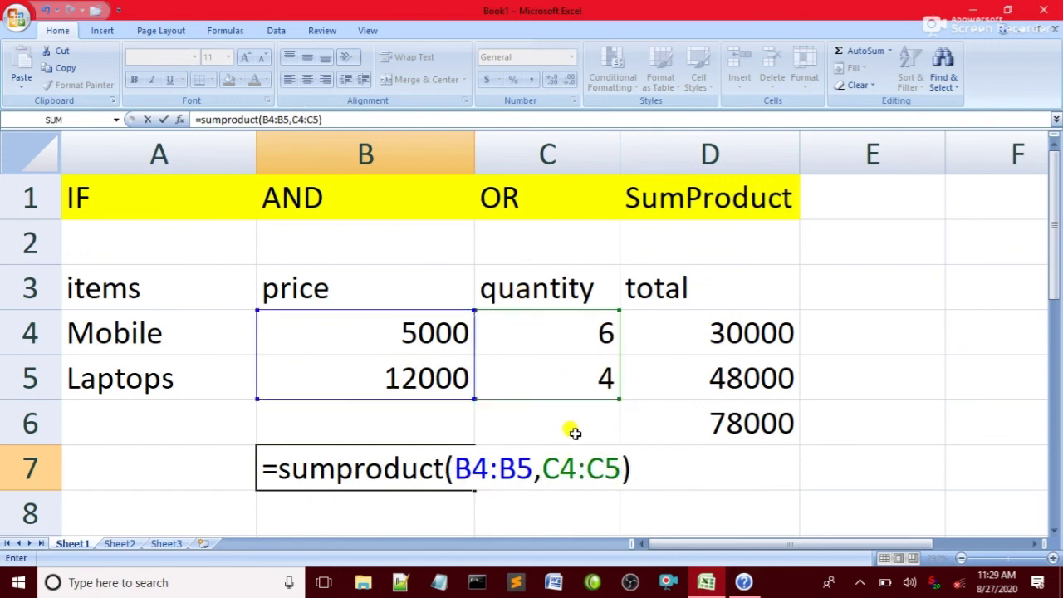
key(Return)
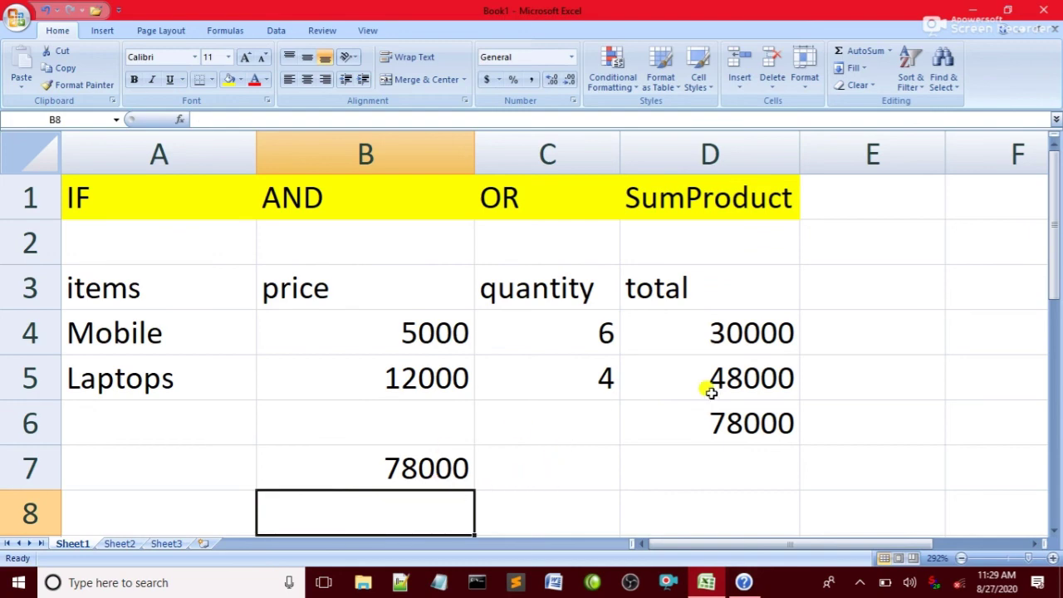